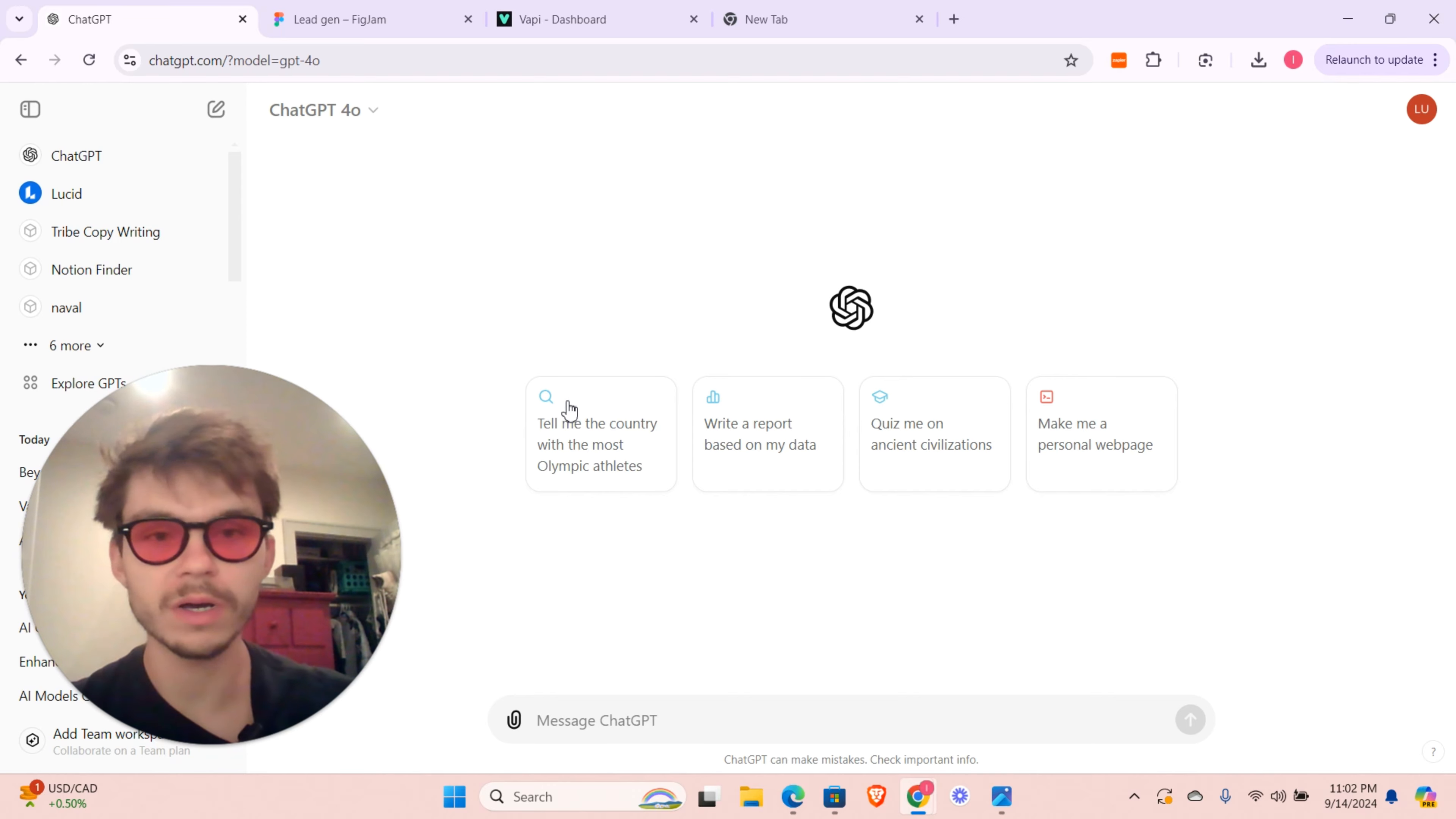
# - Switch to the Lead gen FigJam board and examine the Chatgpt-4o question-to-answer diagram
pyautogui.click(338, 17)
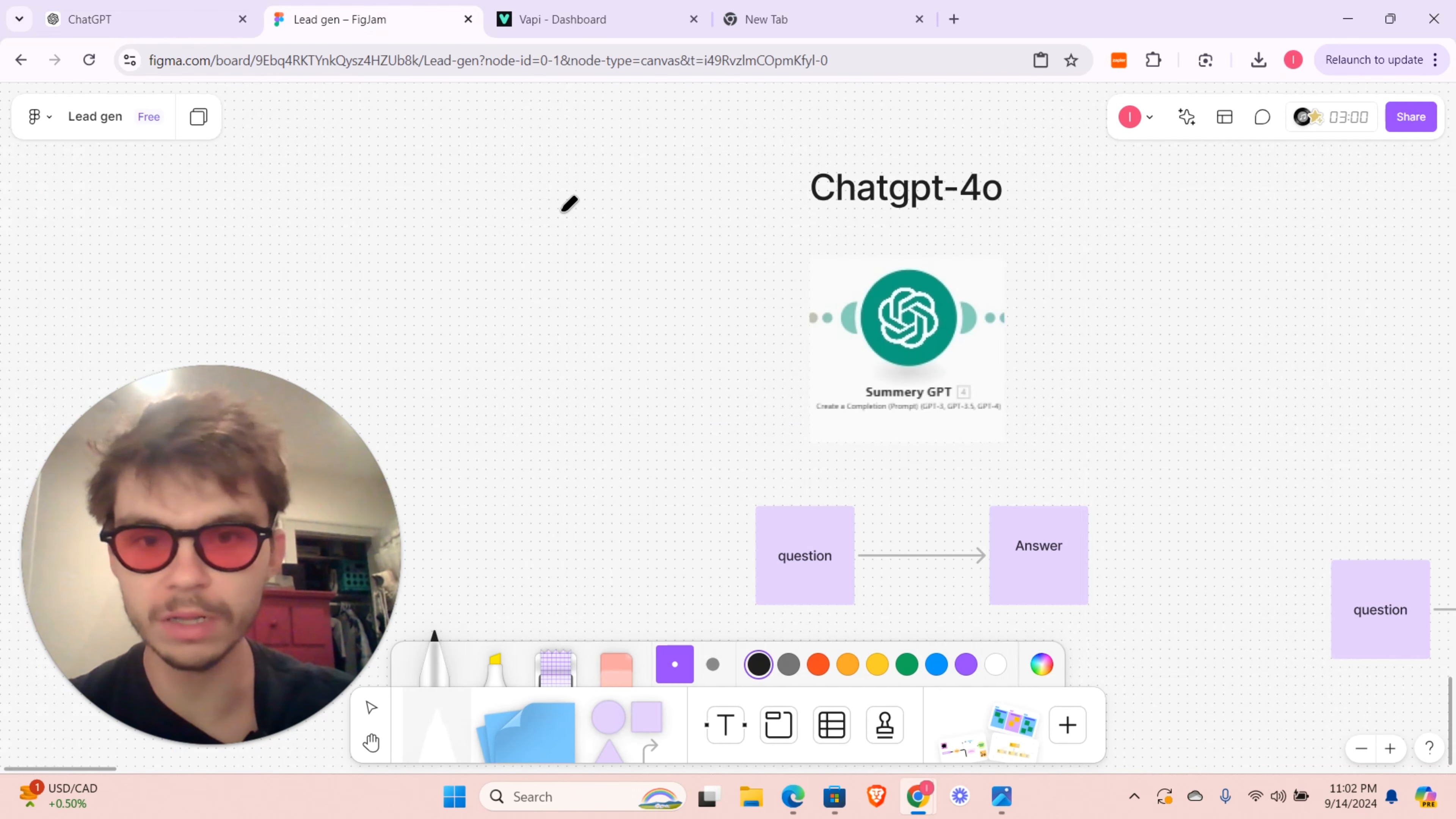
pyautogui.scroll(-1, 1041, 310)
pyautogui.hscroll(1, 1042, 310)
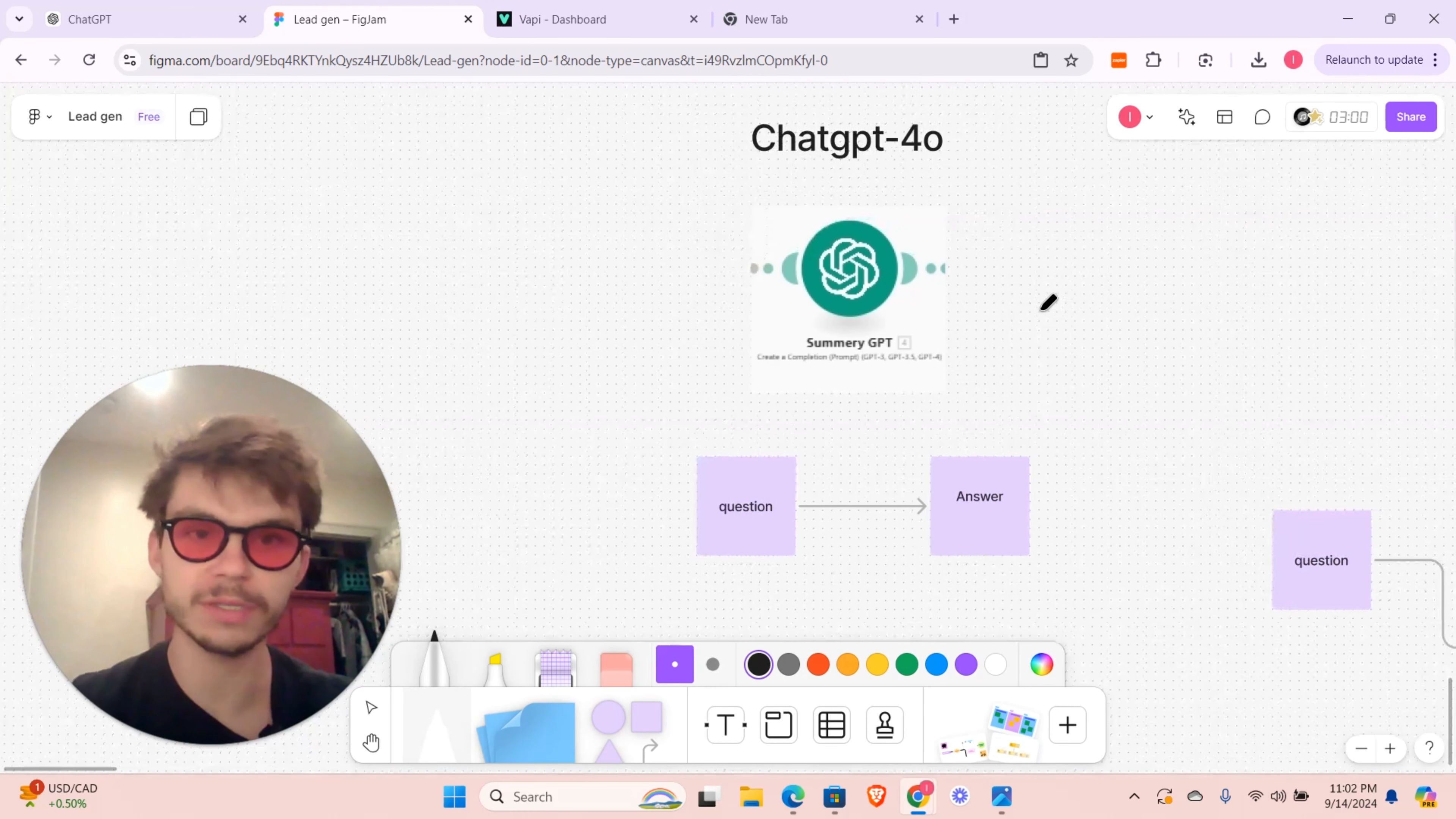
pyautogui.scroll(1, 1042, 310)
pyautogui.hscroll(-1, 1042, 310)
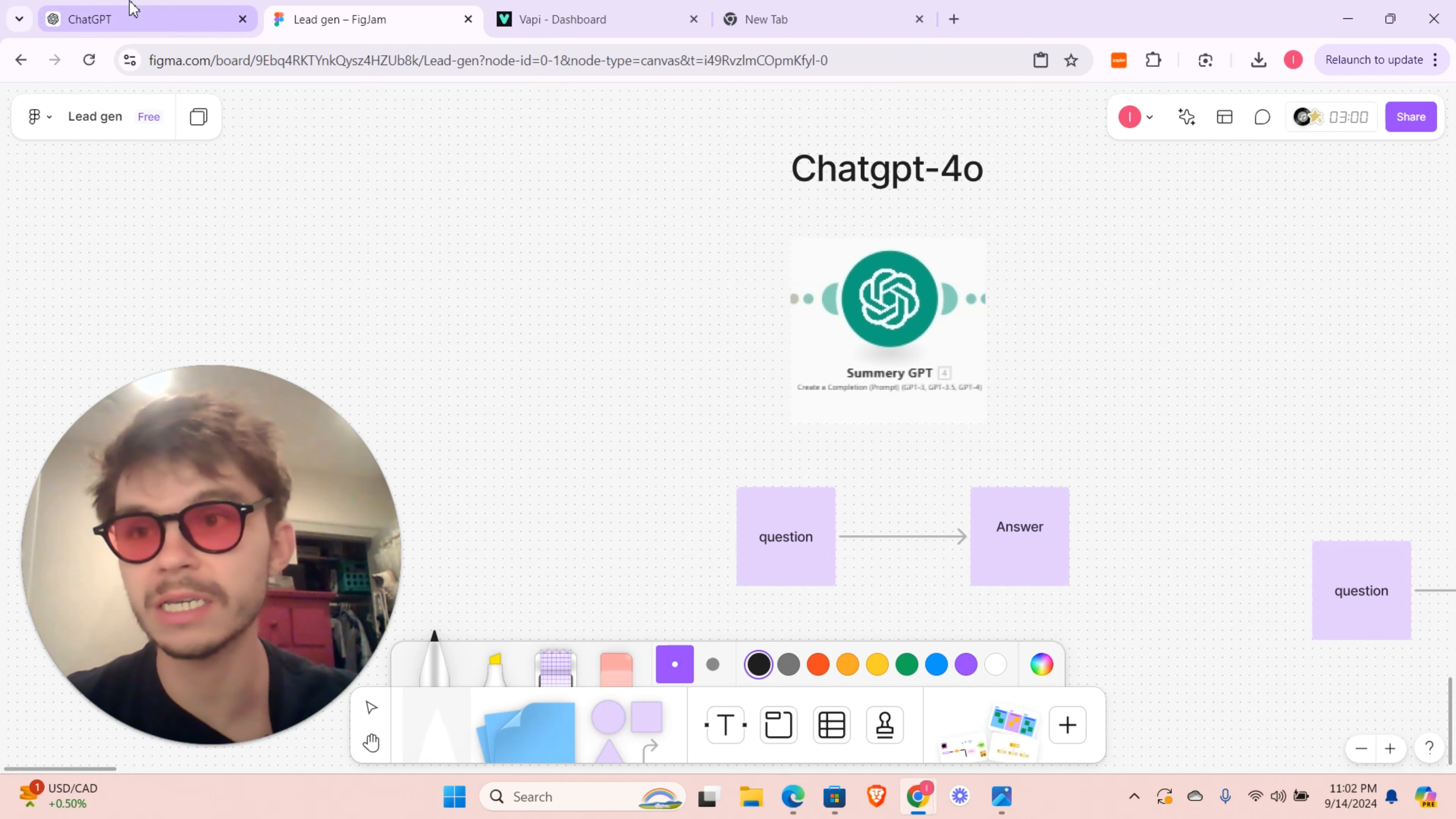
# - In ChatGPT, start the suggested report-on-my-data chat and reply "im making 10k a month and i want to see my yearly gains"
pyautogui.click(130, 17)
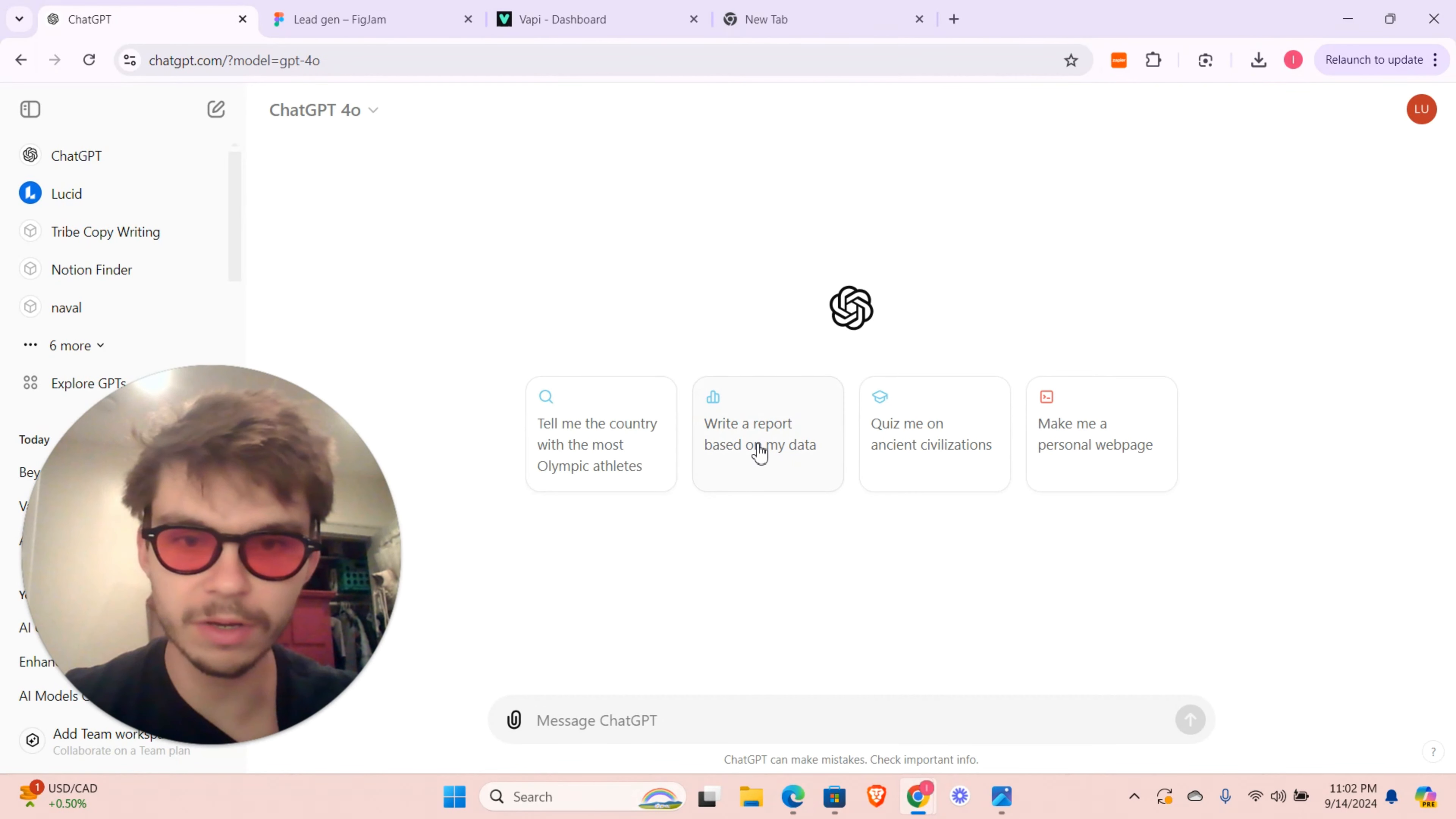
pyautogui.click(797, 461)
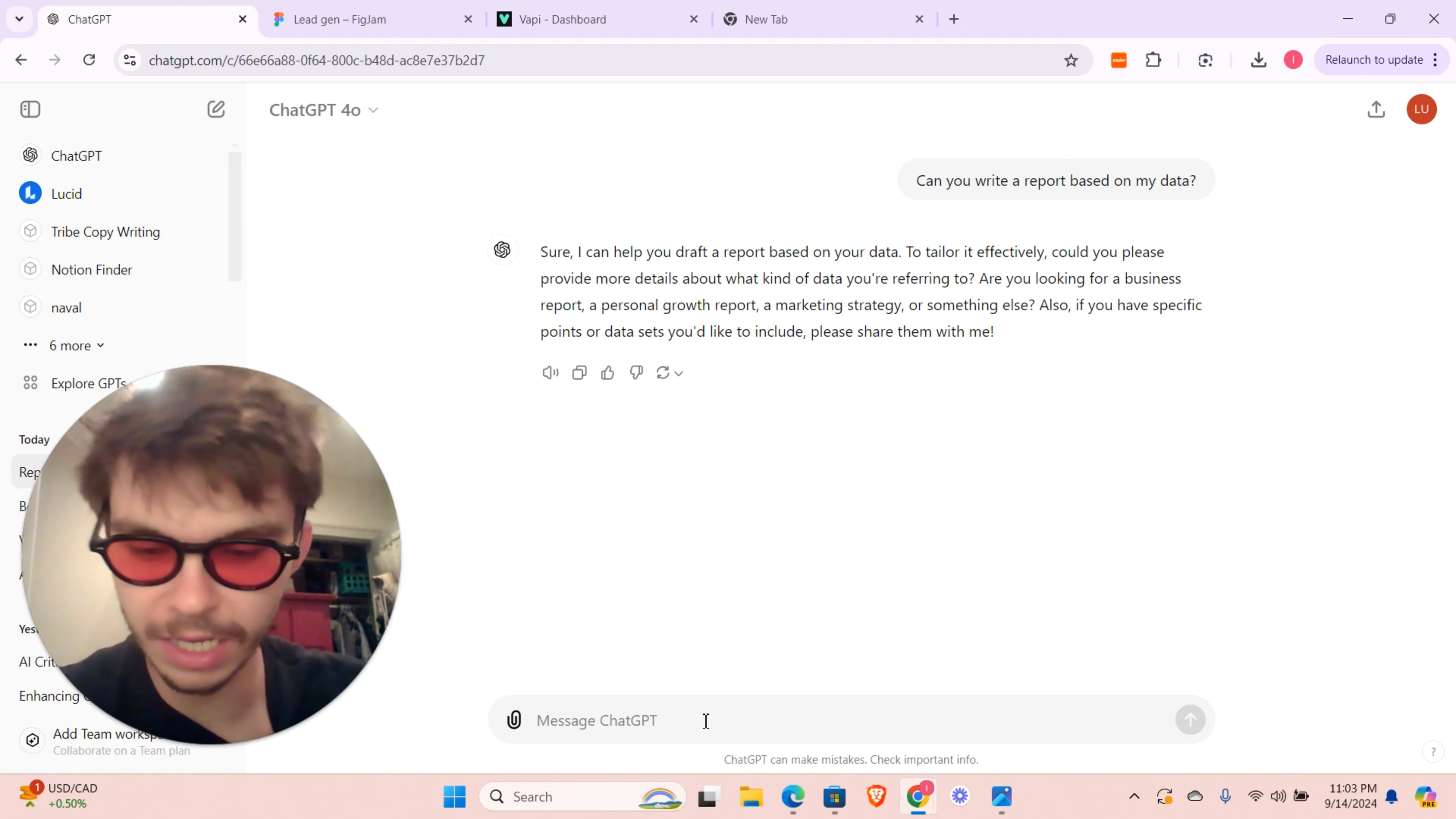
pyautogui.write('im make')
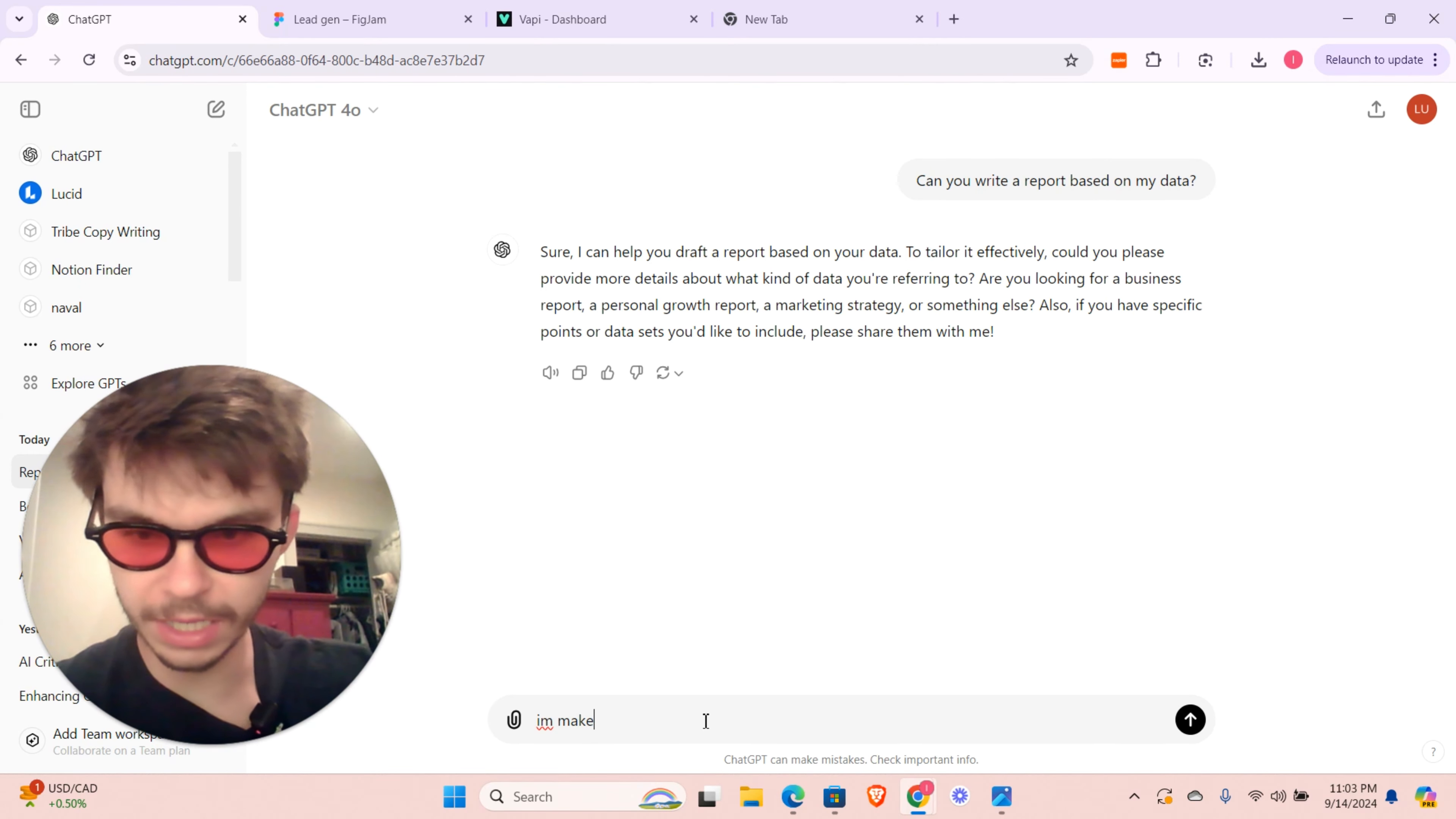
pyautogui.press('BackSpace')
pyautogui.write('ing')
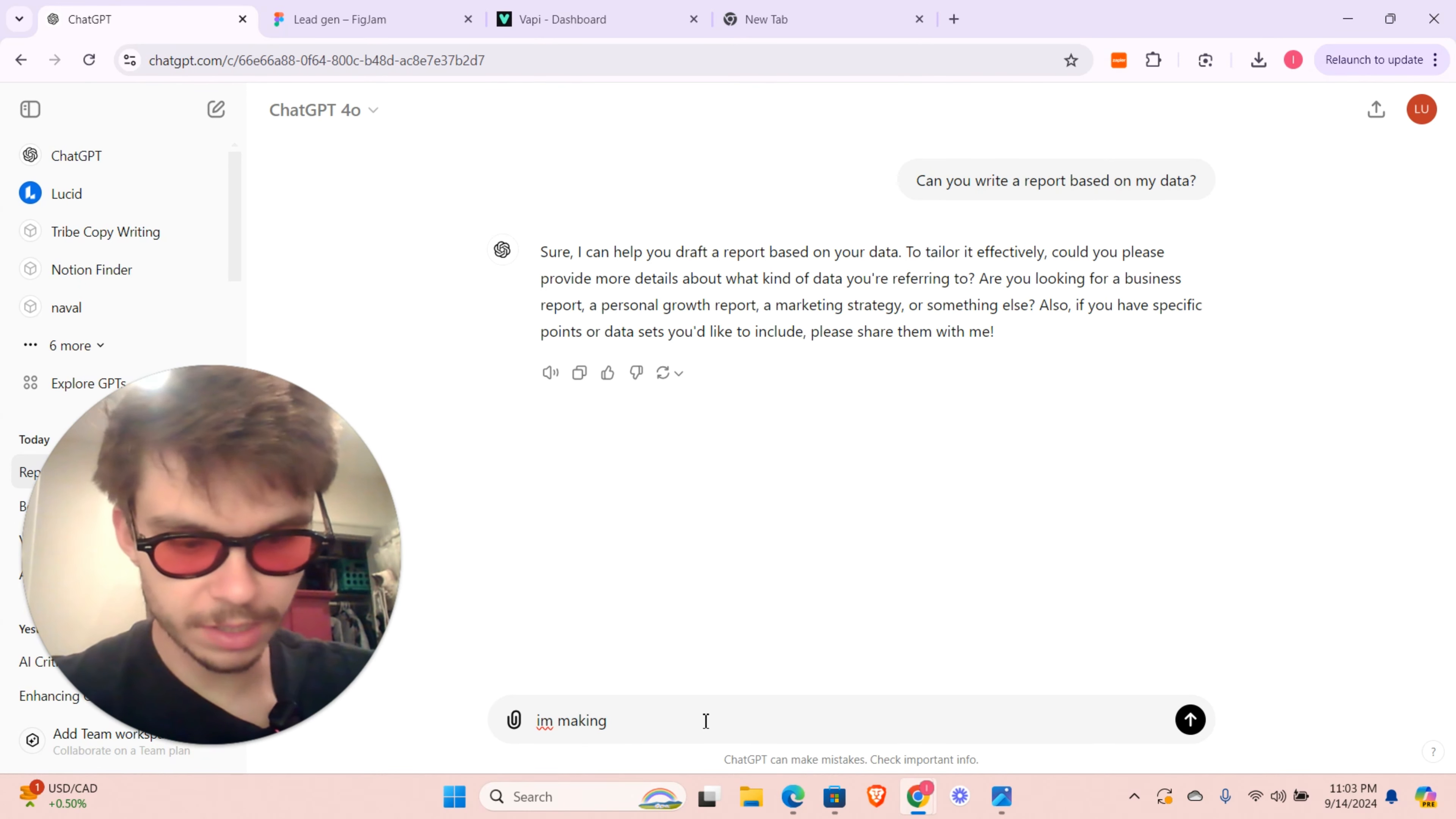
pyautogui.write(' 10k a mont')
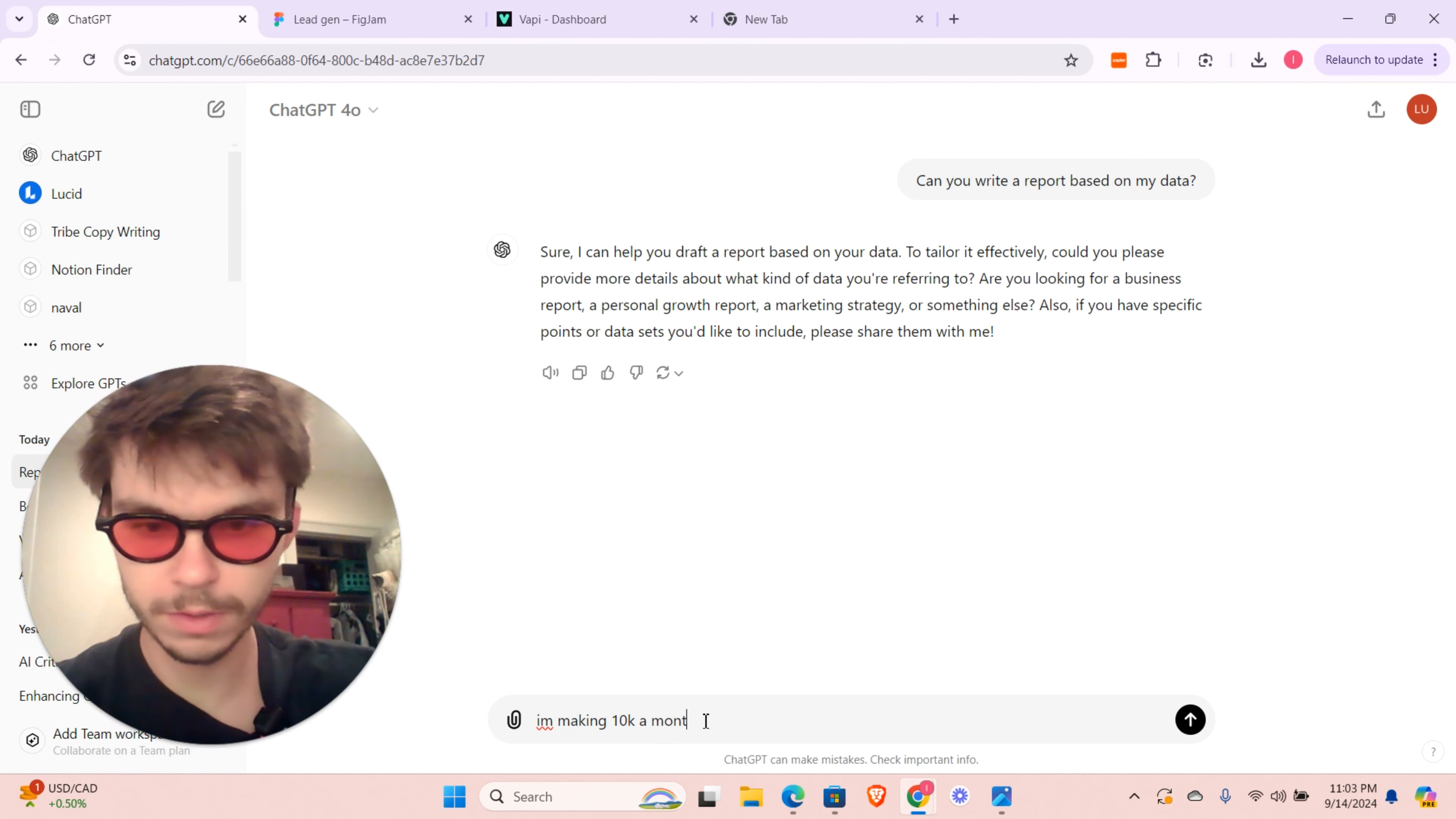
pyautogui.write('h and i want to se')
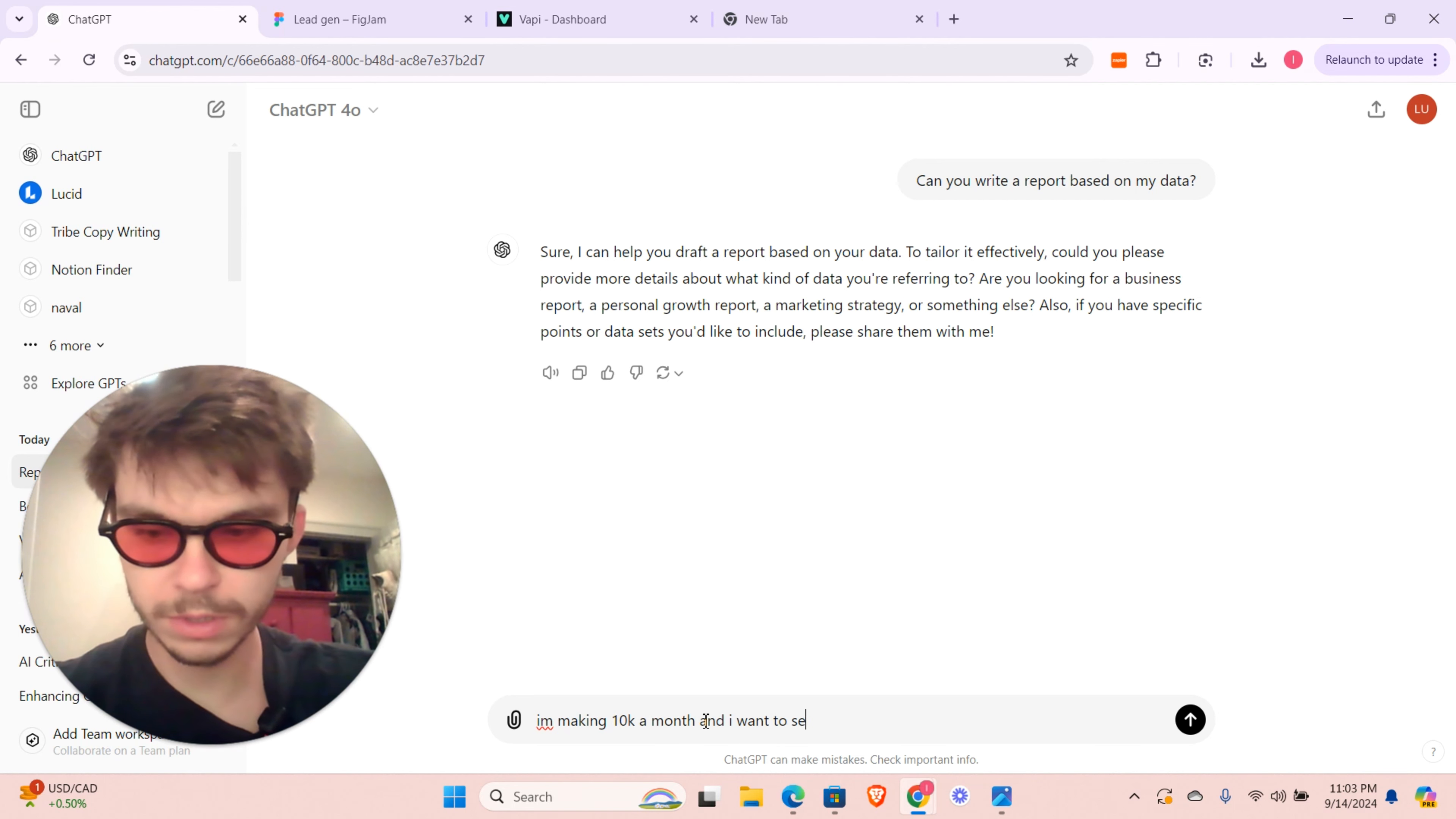
pyautogui.write('e my yearly ')
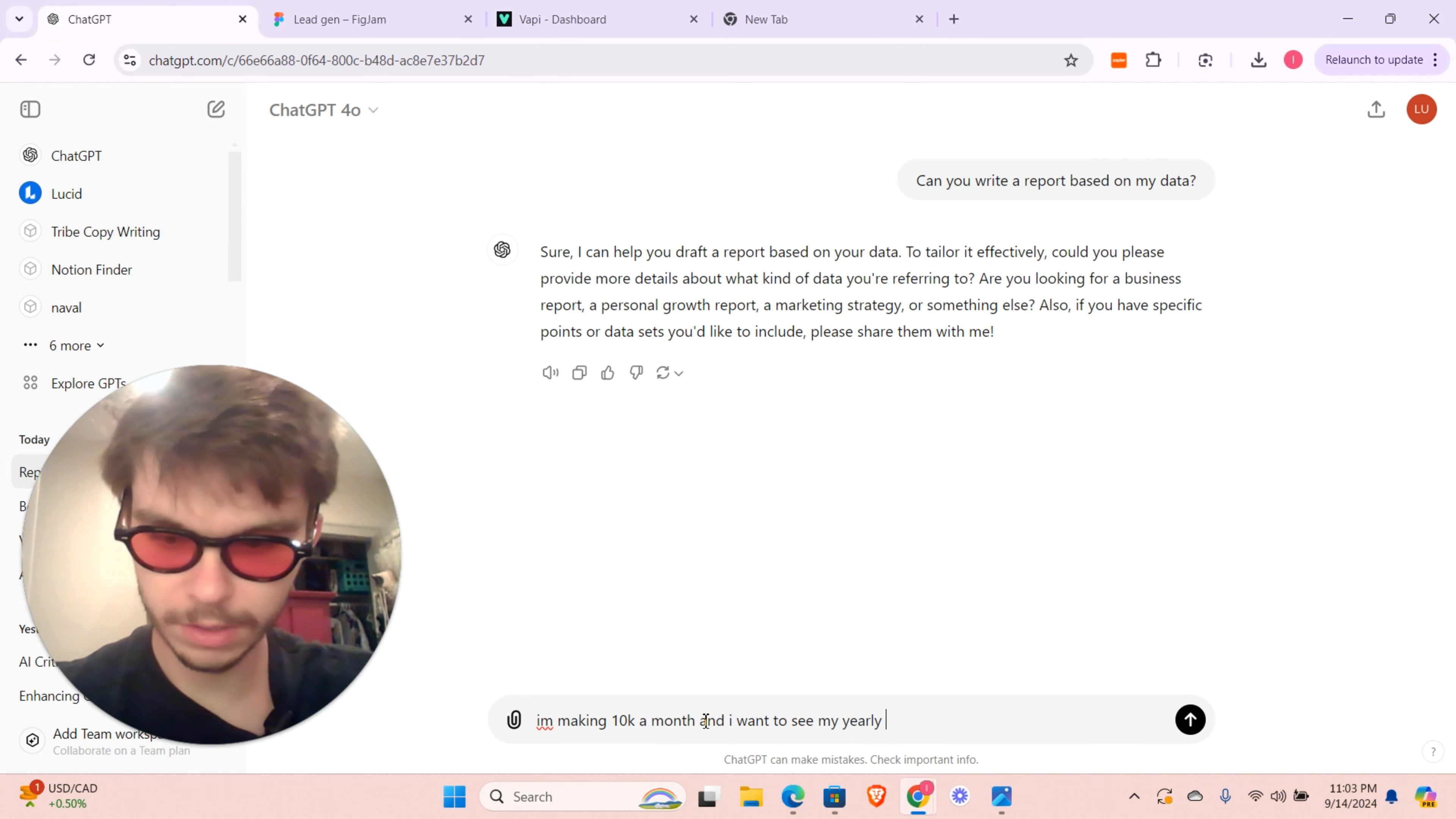
pyautogui.write('gains')
pyautogui.press('Return')
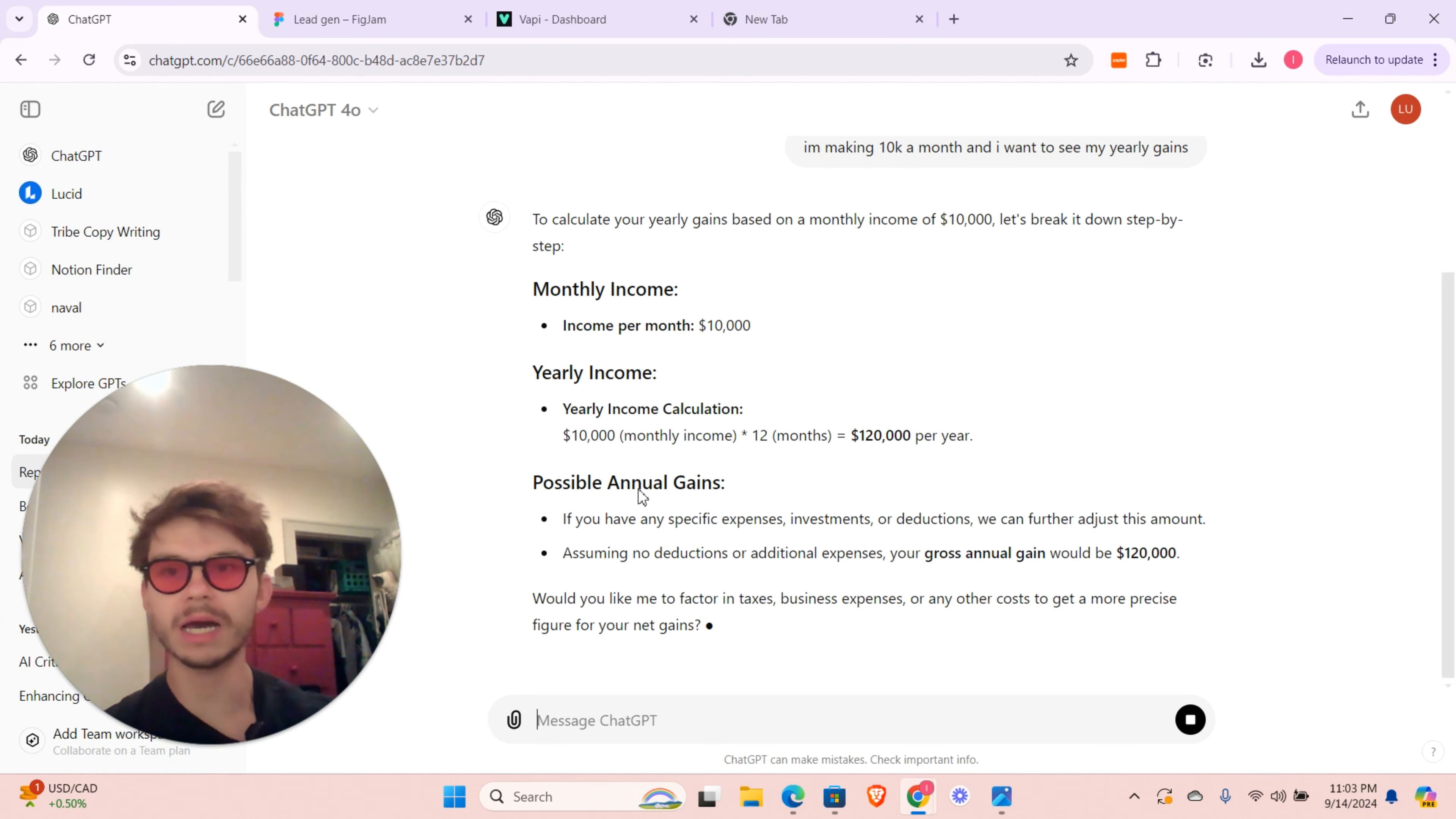
# - Return to the FigJam board's Chatgpt-4o diagram and bring up the stats on o1.jpg image over it
pyautogui.click(426, 10)
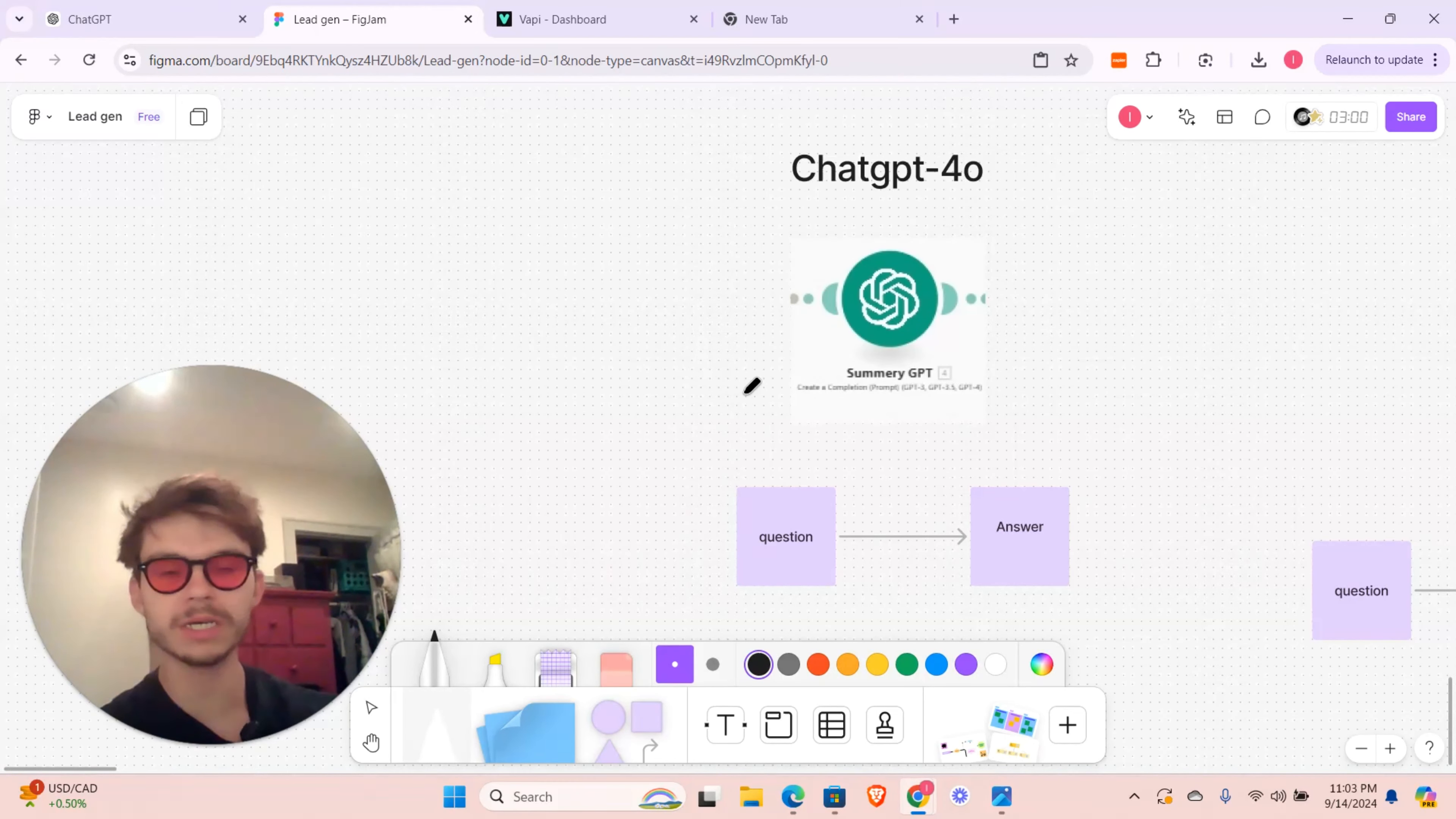
pyautogui.hscroll(5, 751, 386)
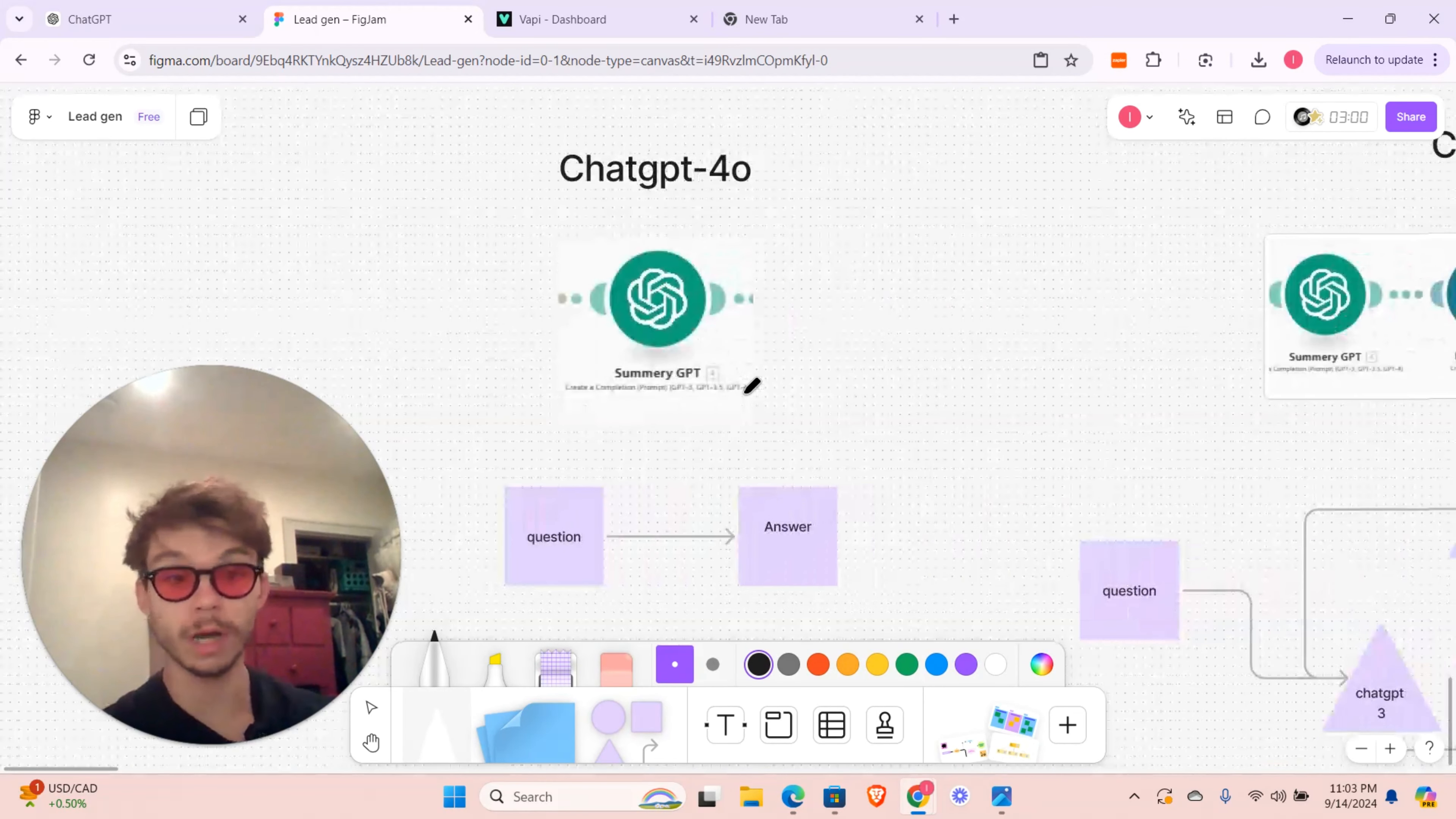
pyautogui.rightClick(803, 400)
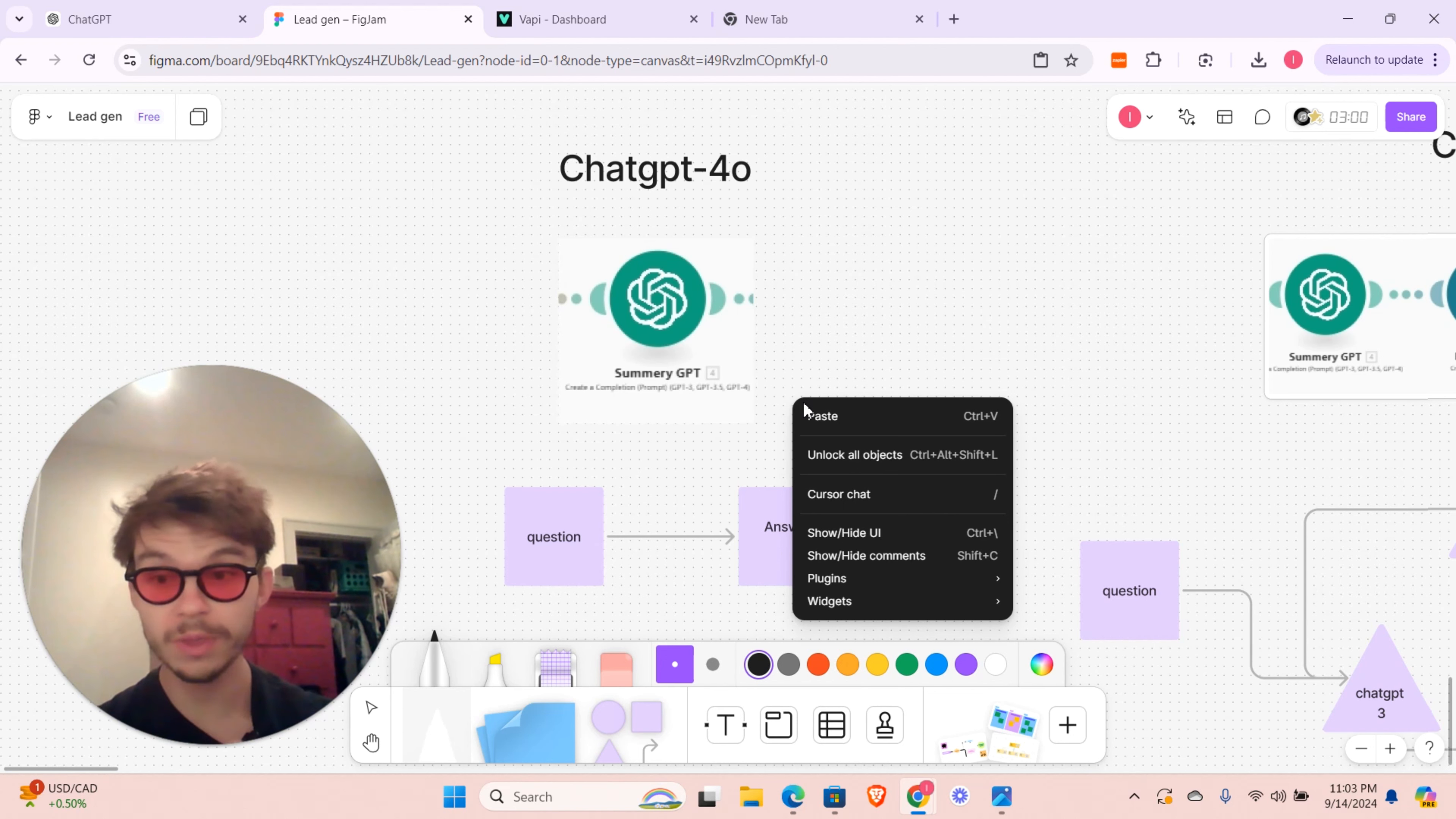
pyautogui.click(946, 344)
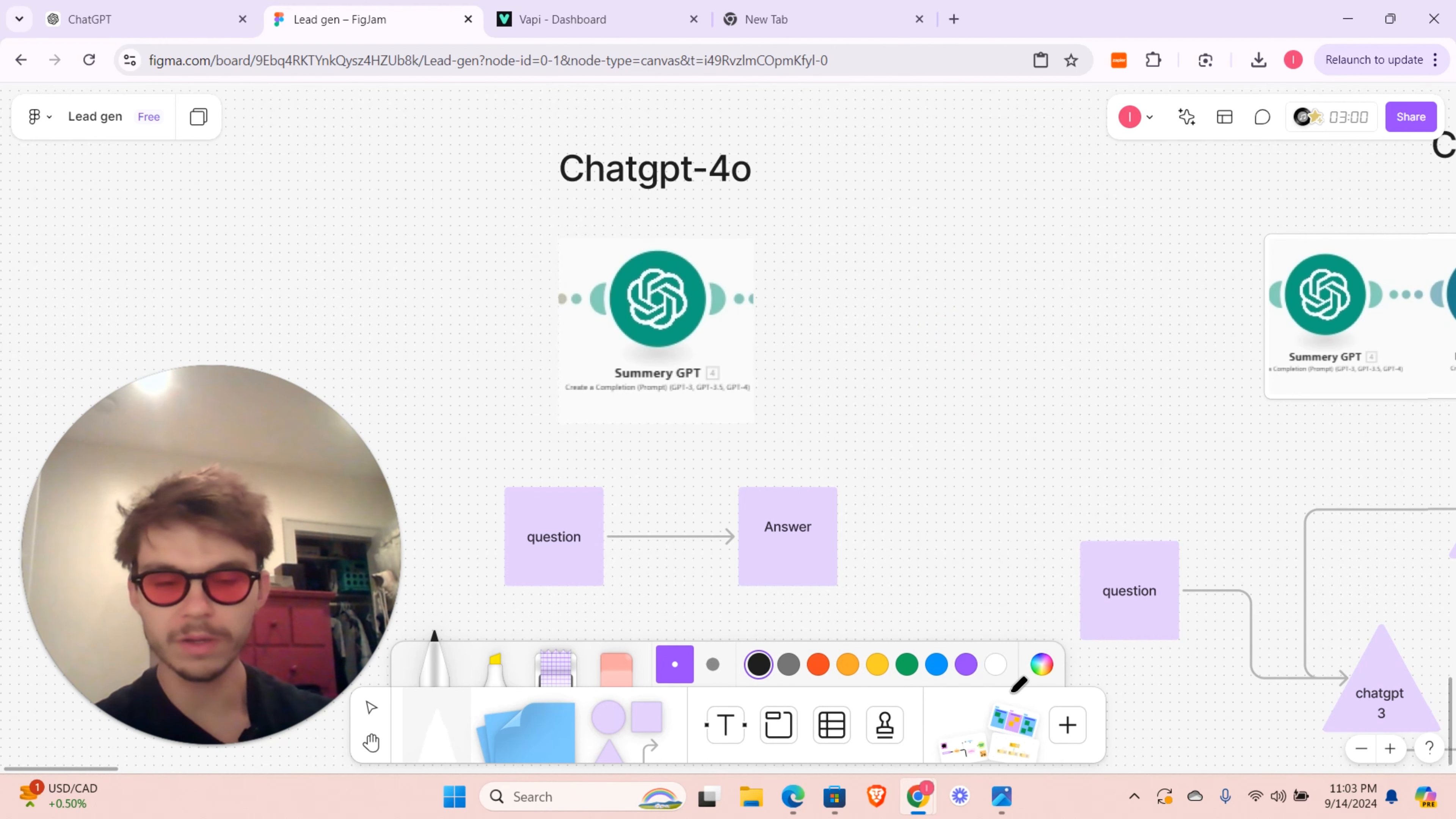
pyautogui.moveTo(1018, 806)
pyautogui.click(1057, 729)
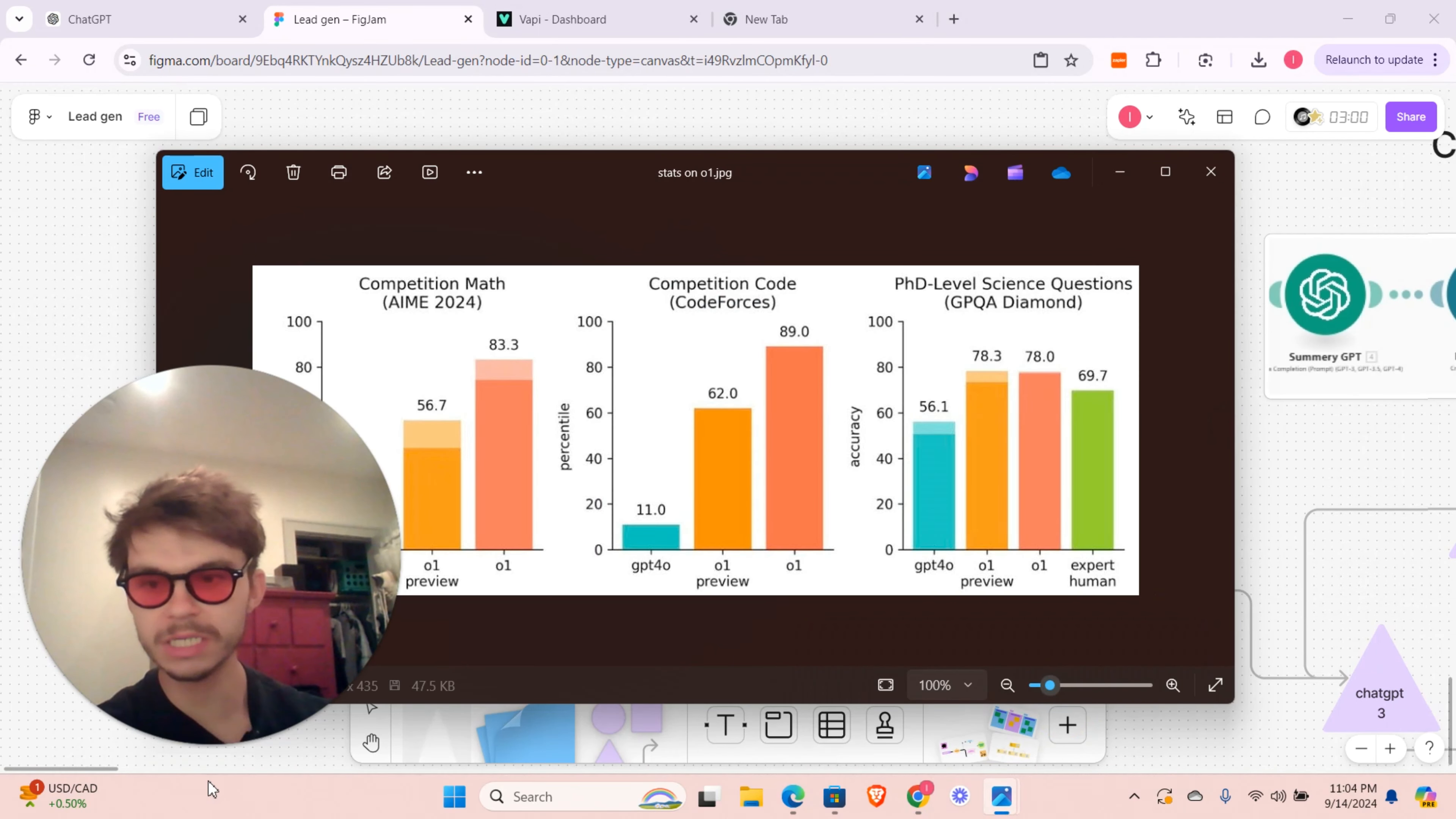
pyautogui.click(184, 746)
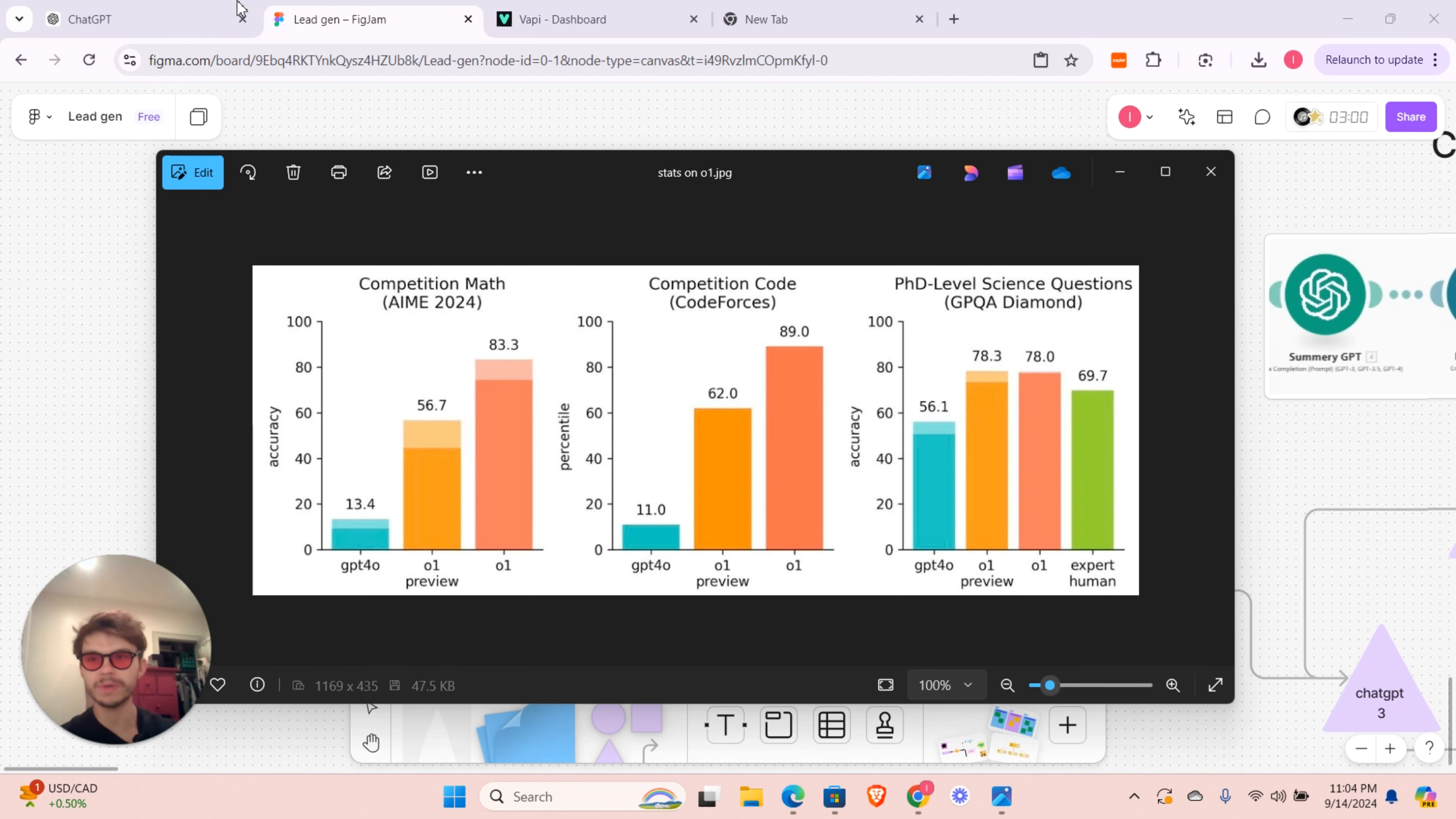
# - Switch to ChatGPT, examine the list of available models, and return to the FigJam board
pyautogui.click(210, 17)
pyautogui.click(317, 109)
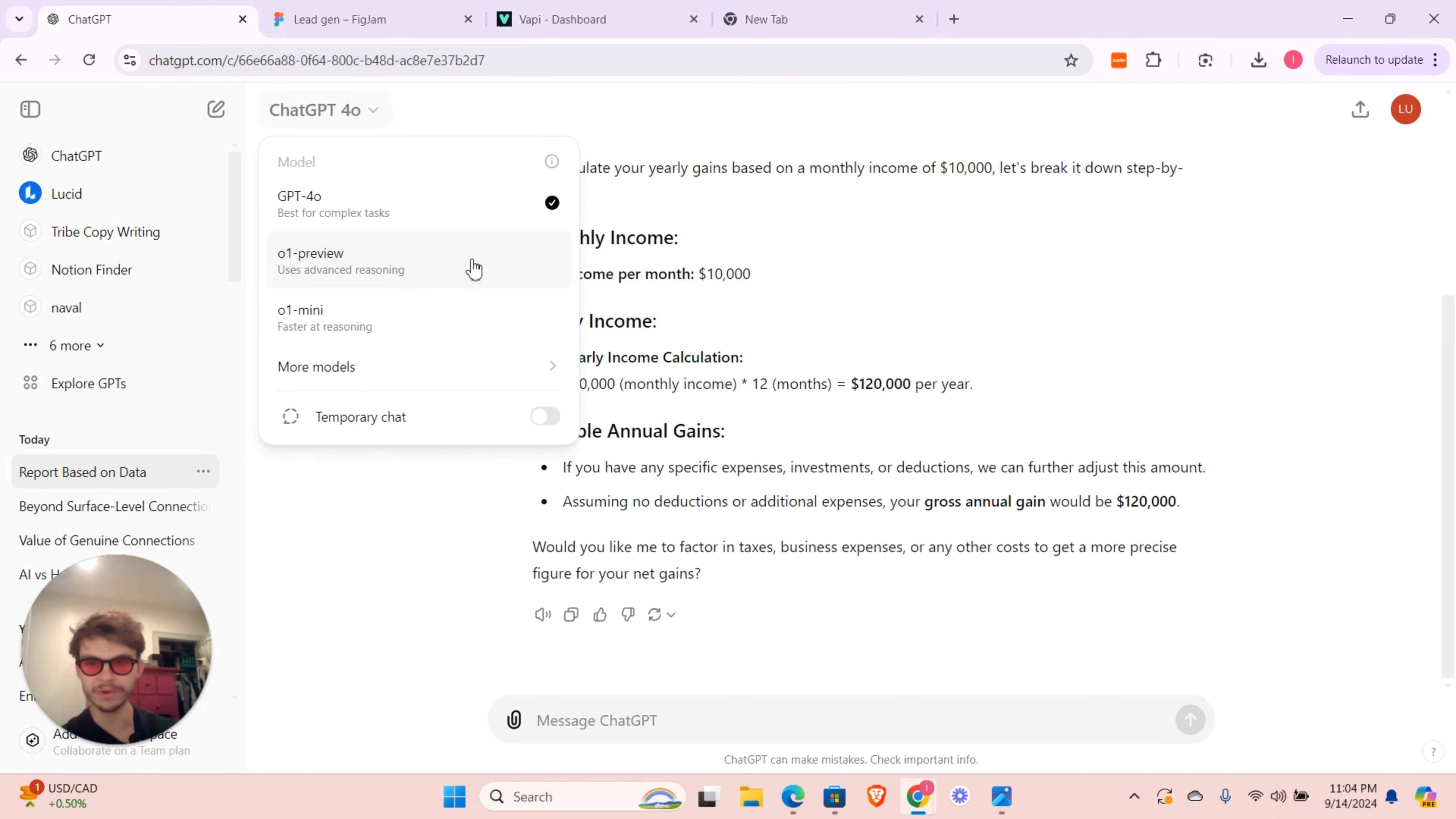
pyautogui.click(395, 12)
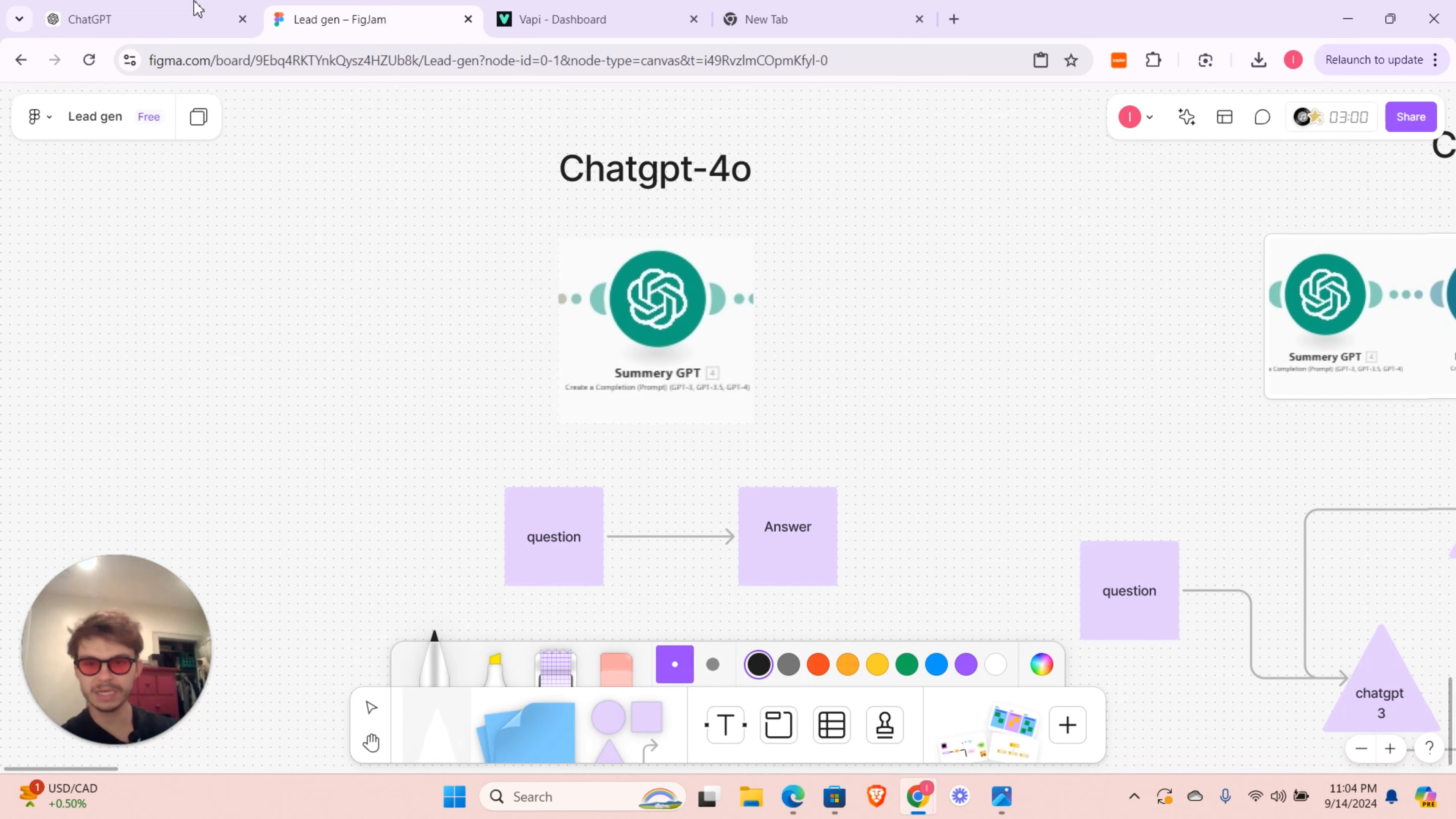
pyautogui.click(134, 16)
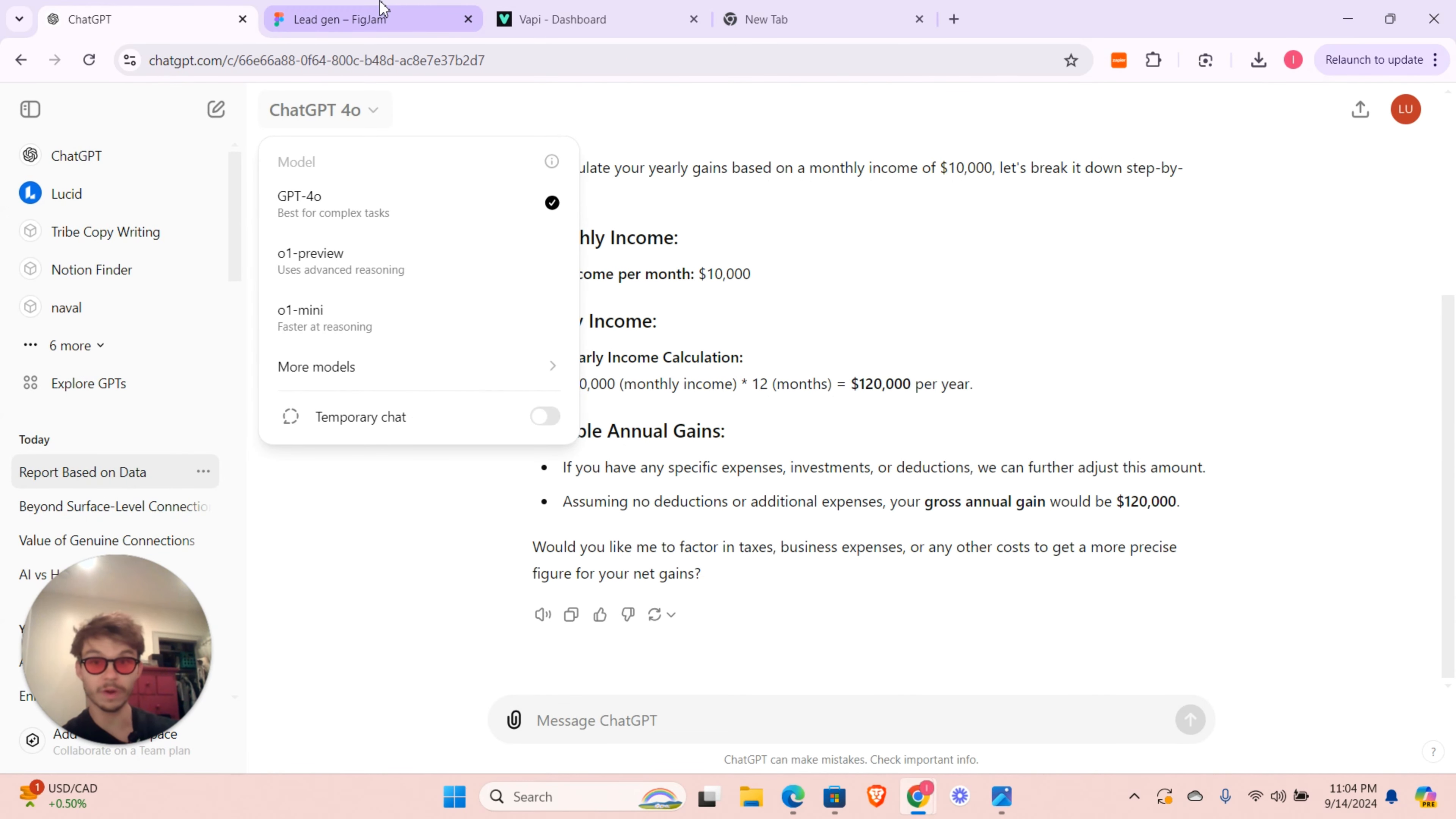
pyautogui.click(439, 9)
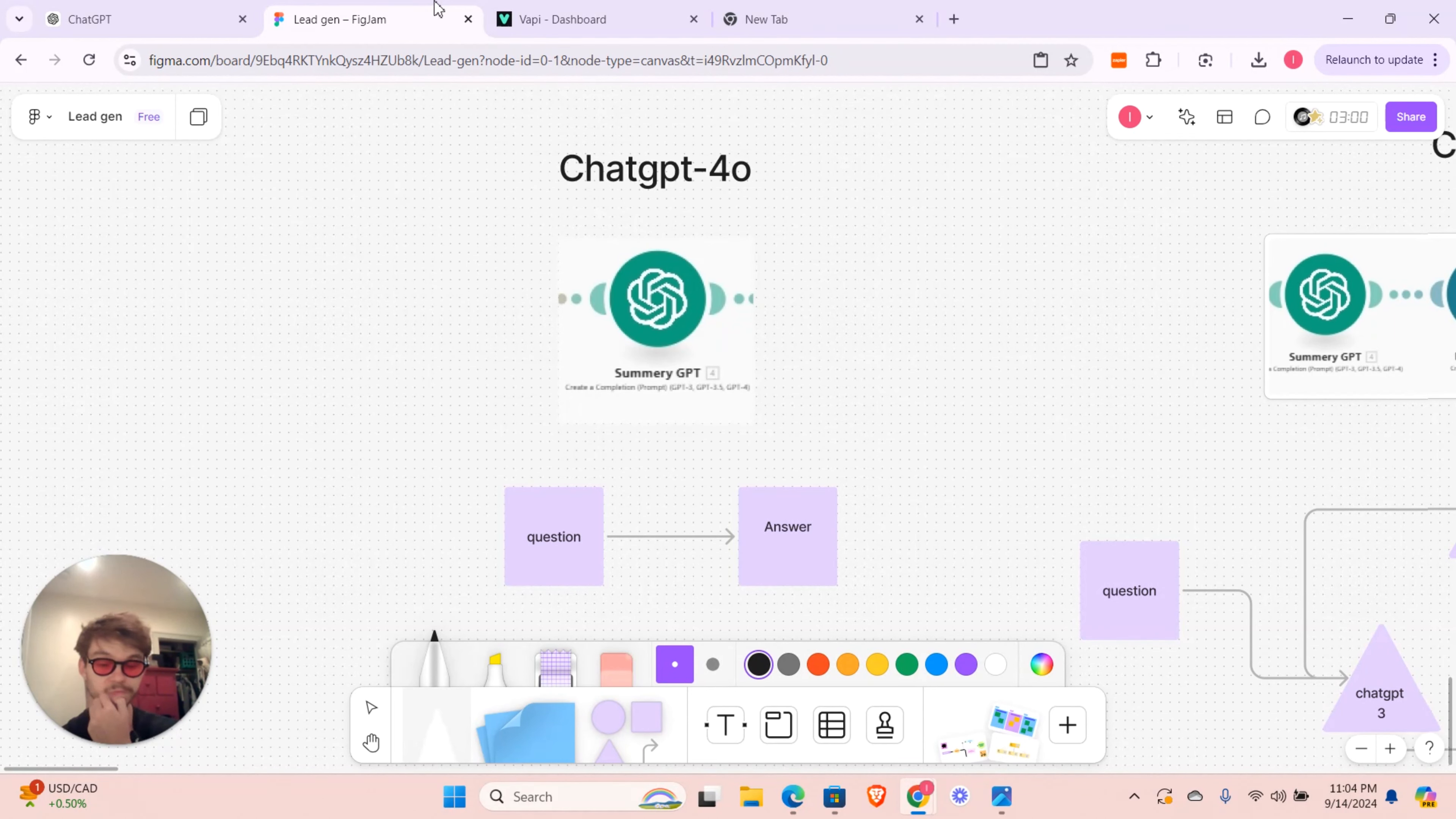
# - Examine the math, code and science benchmark charts in stats on o1.jpg and close the image
pyautogui.moveTo(1001, 795)
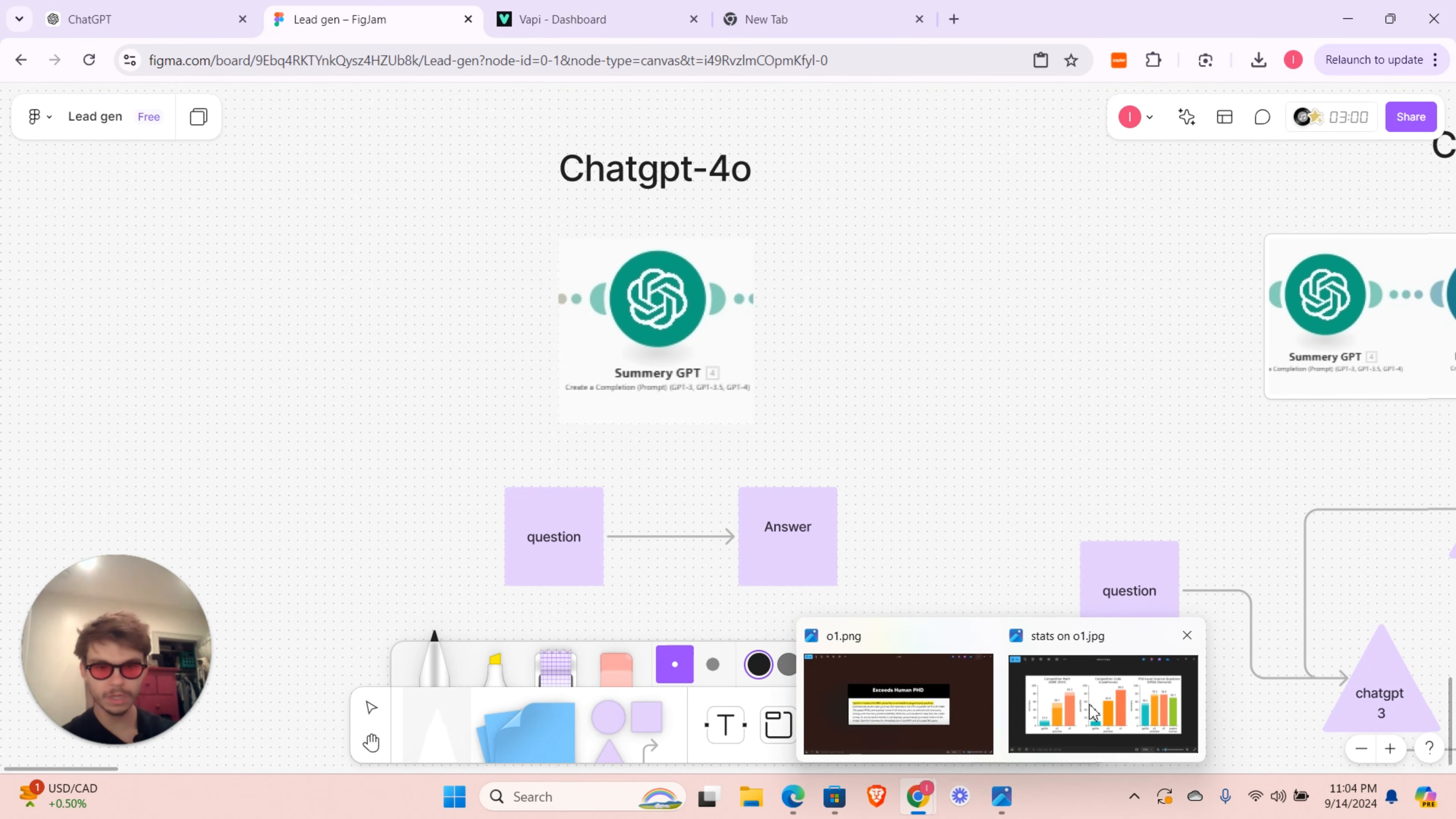
pyautogui.click(1087, 706)
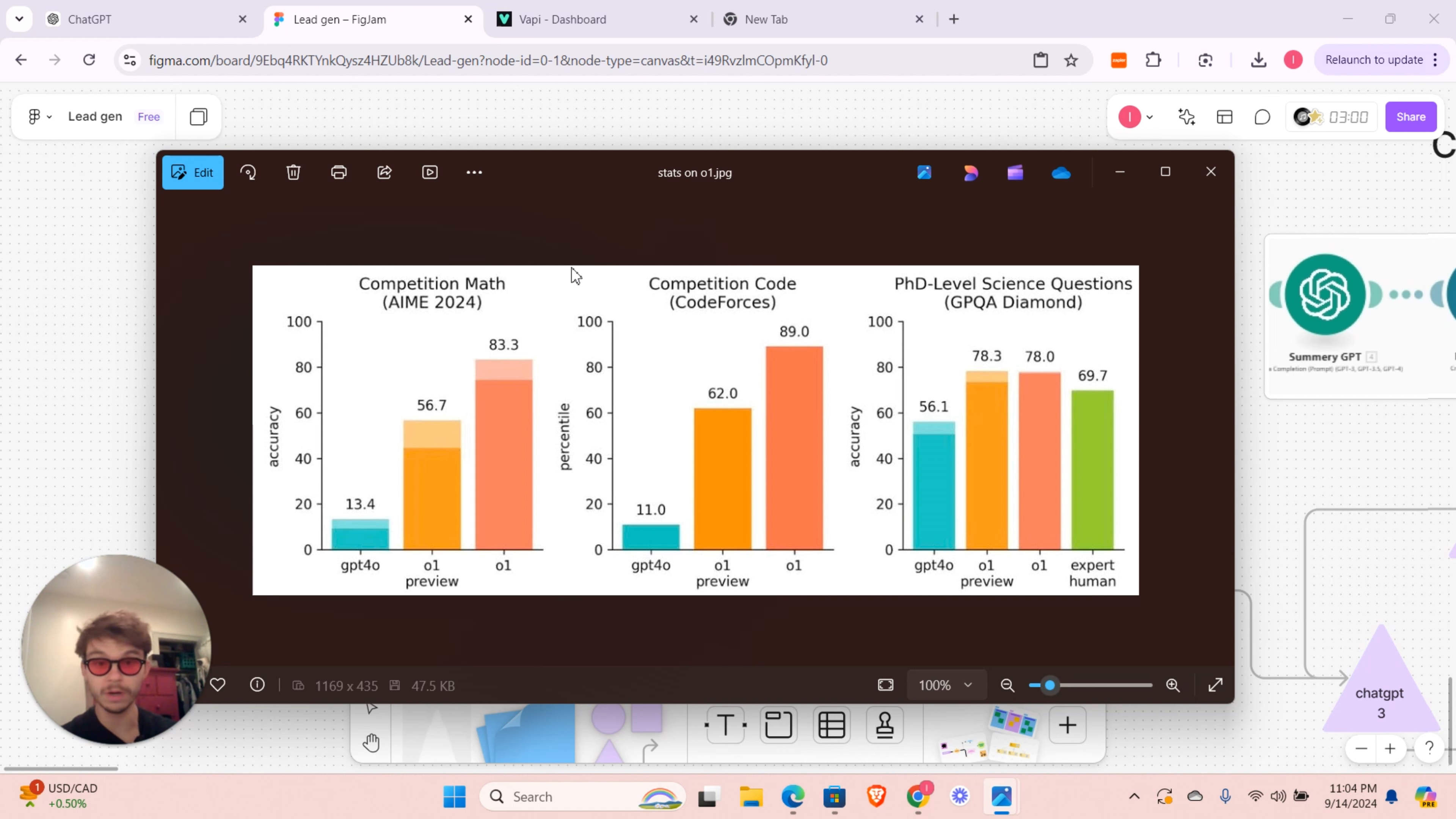
pyautogui.click(1211, 171)
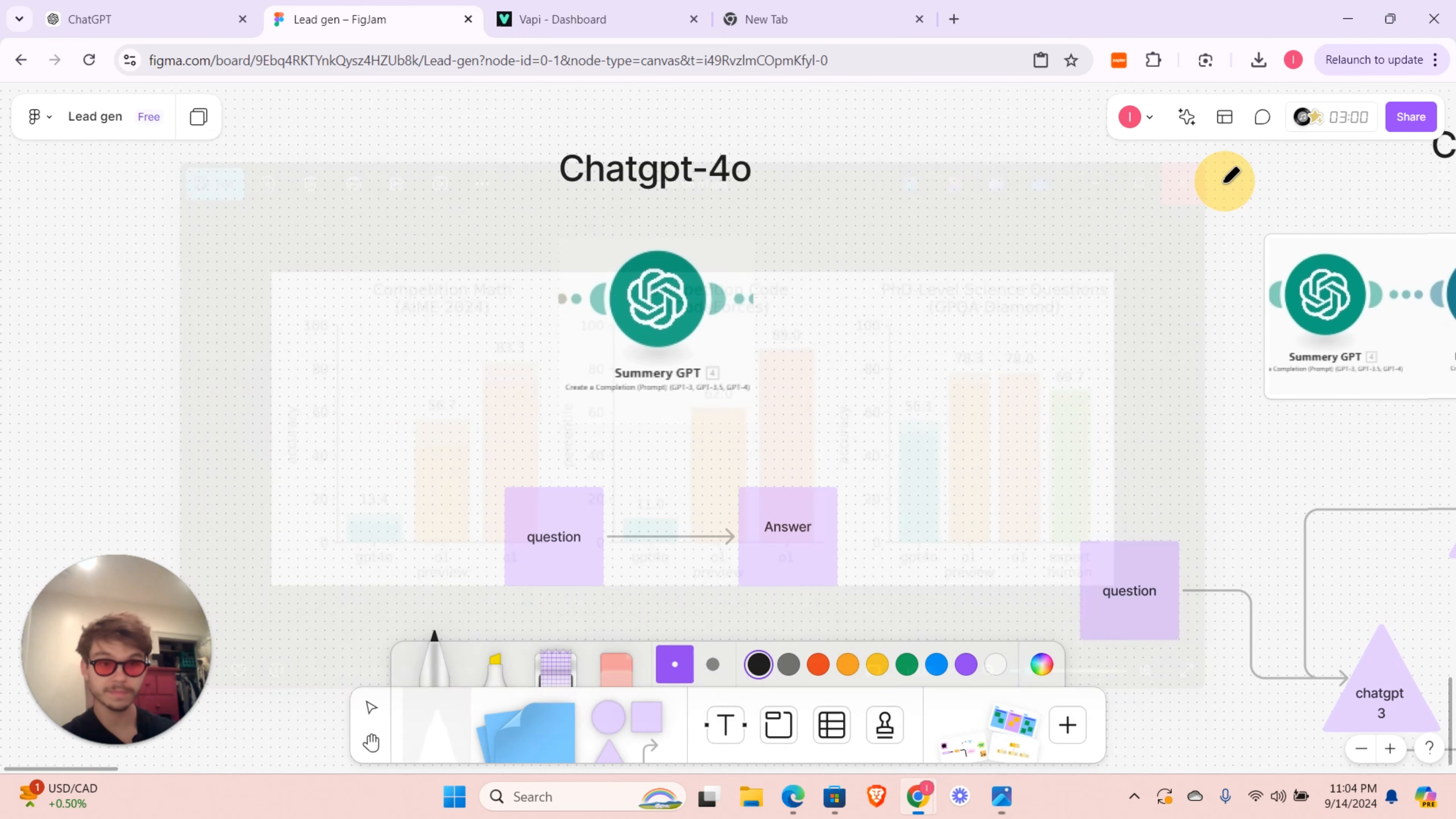
# - Compare the Chatgpt-4o diagram with the Chatgpt-o1 diagram on the FigJam board
pyautogui.hscroll(2, 905, 390)
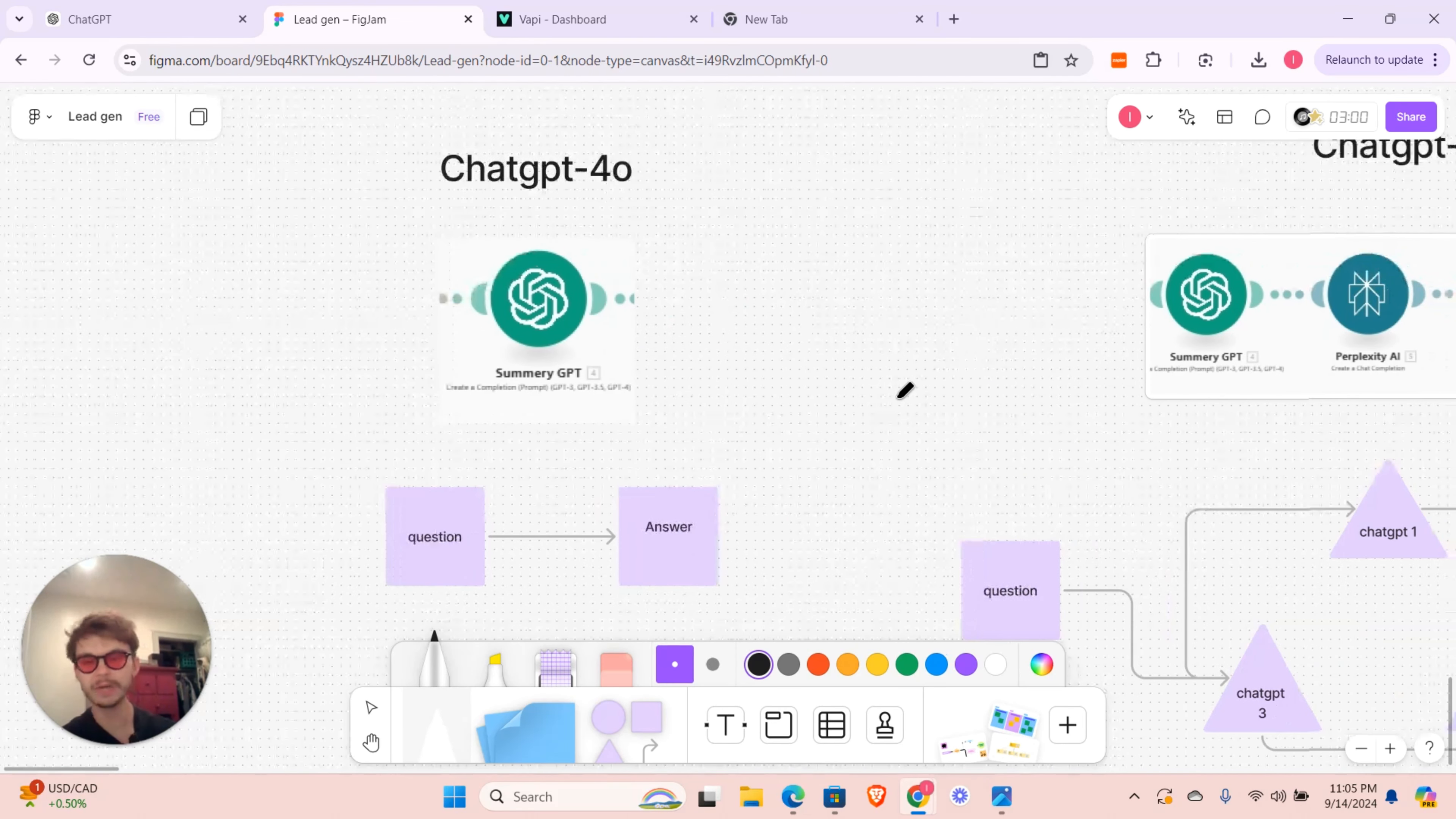
pyautogui.hscroll(-4, 905, 390)
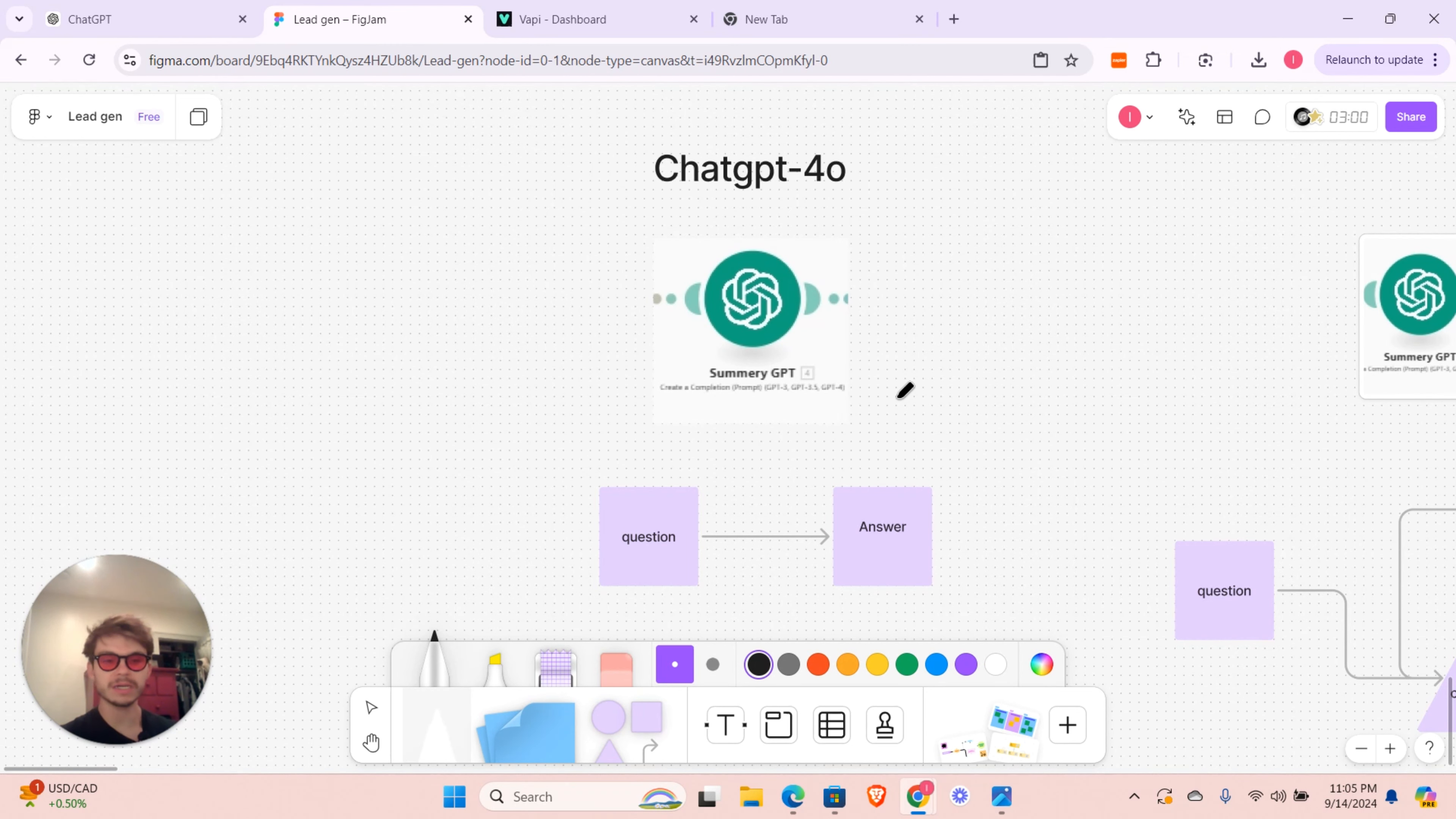
pyautogui.hscroll(2, 905, 390)
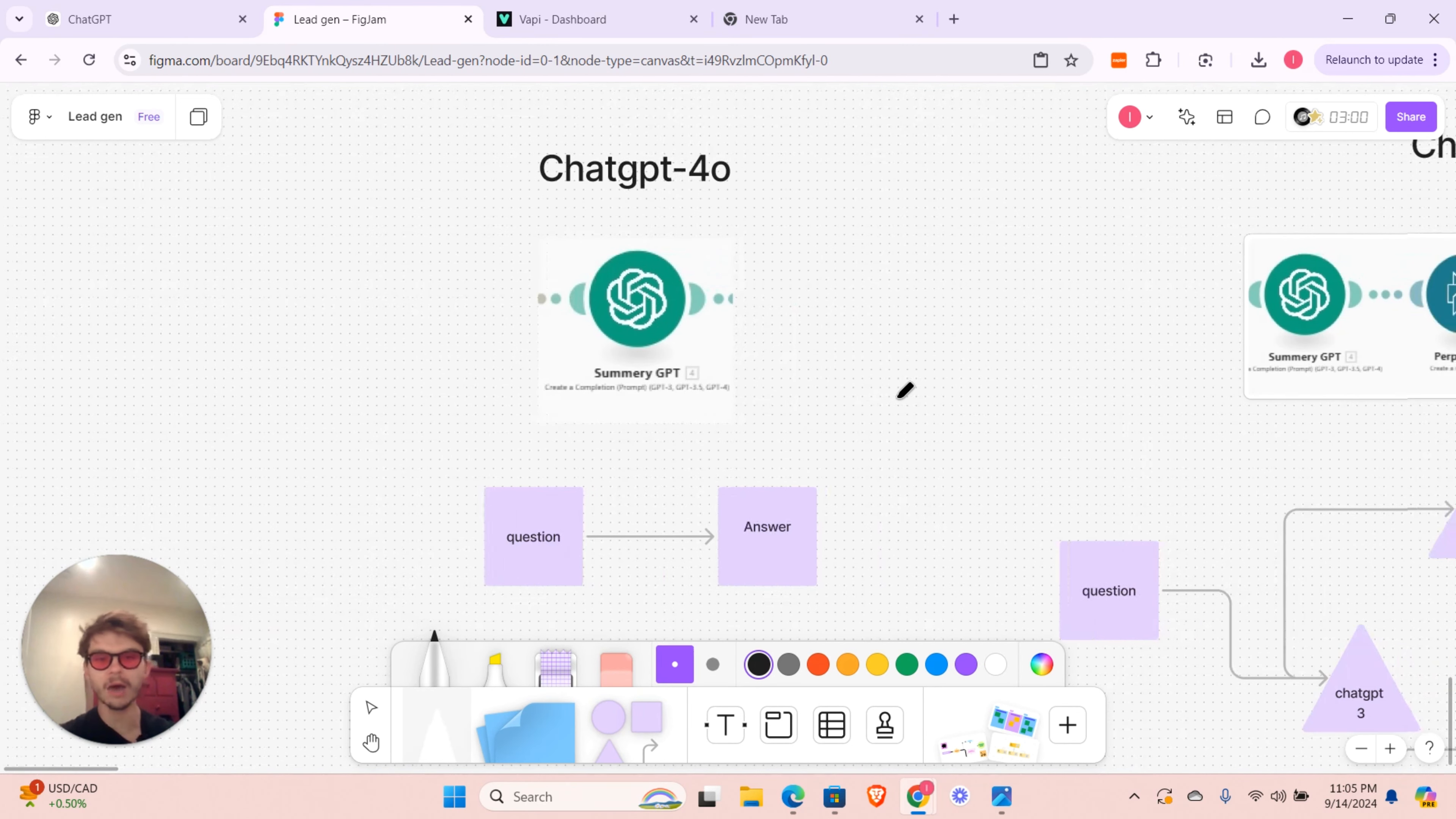
pyautogui.hscroll(8, 905, 390)
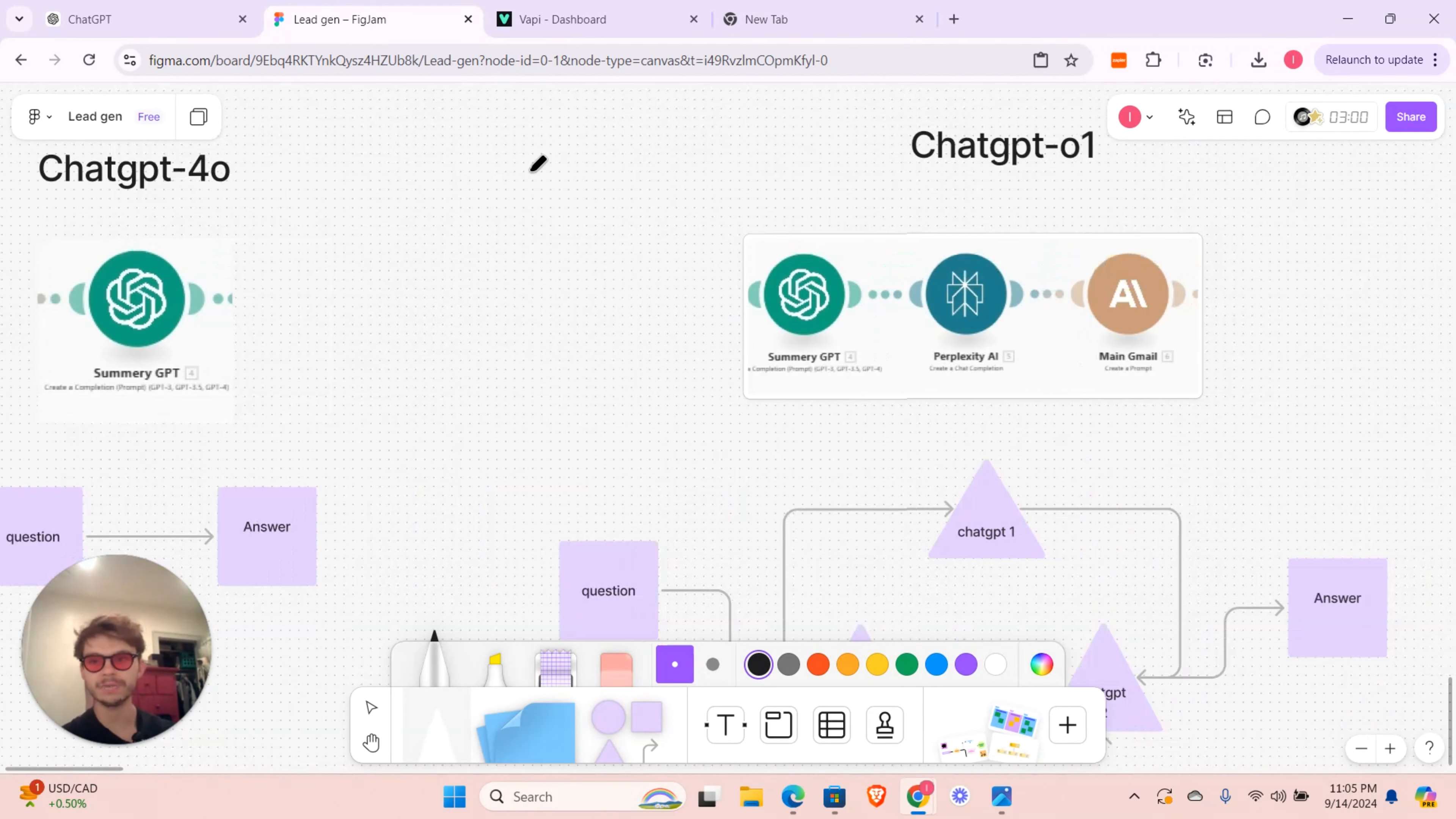
# - Switch to ChatGPT and copy the whole report and yearly gains conversation, from the first question to the last reply
pyautogui.click(154, 7)
pyautogui.click(838, 281)
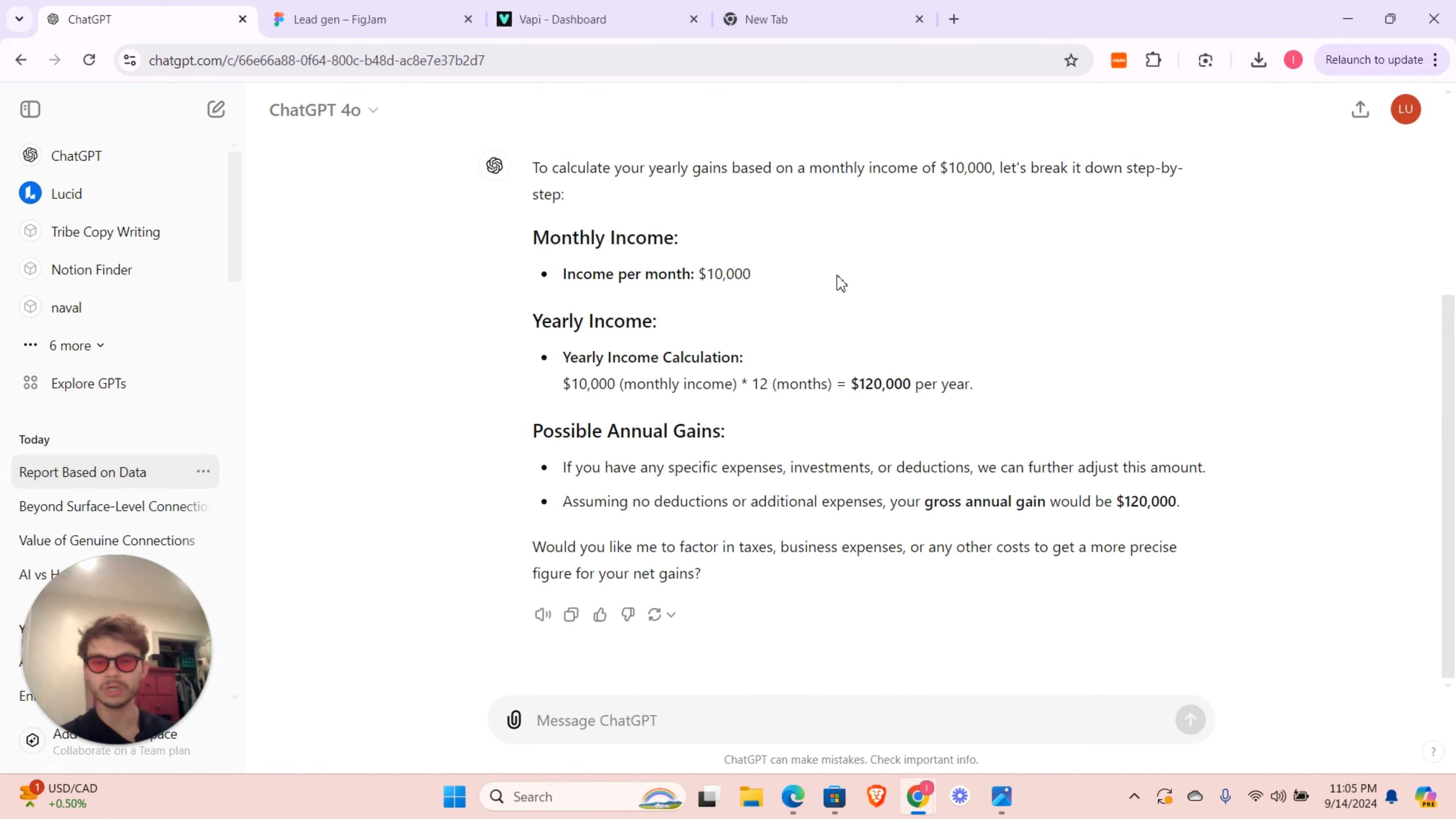
pyautogui.scroll(5, 908, 187)
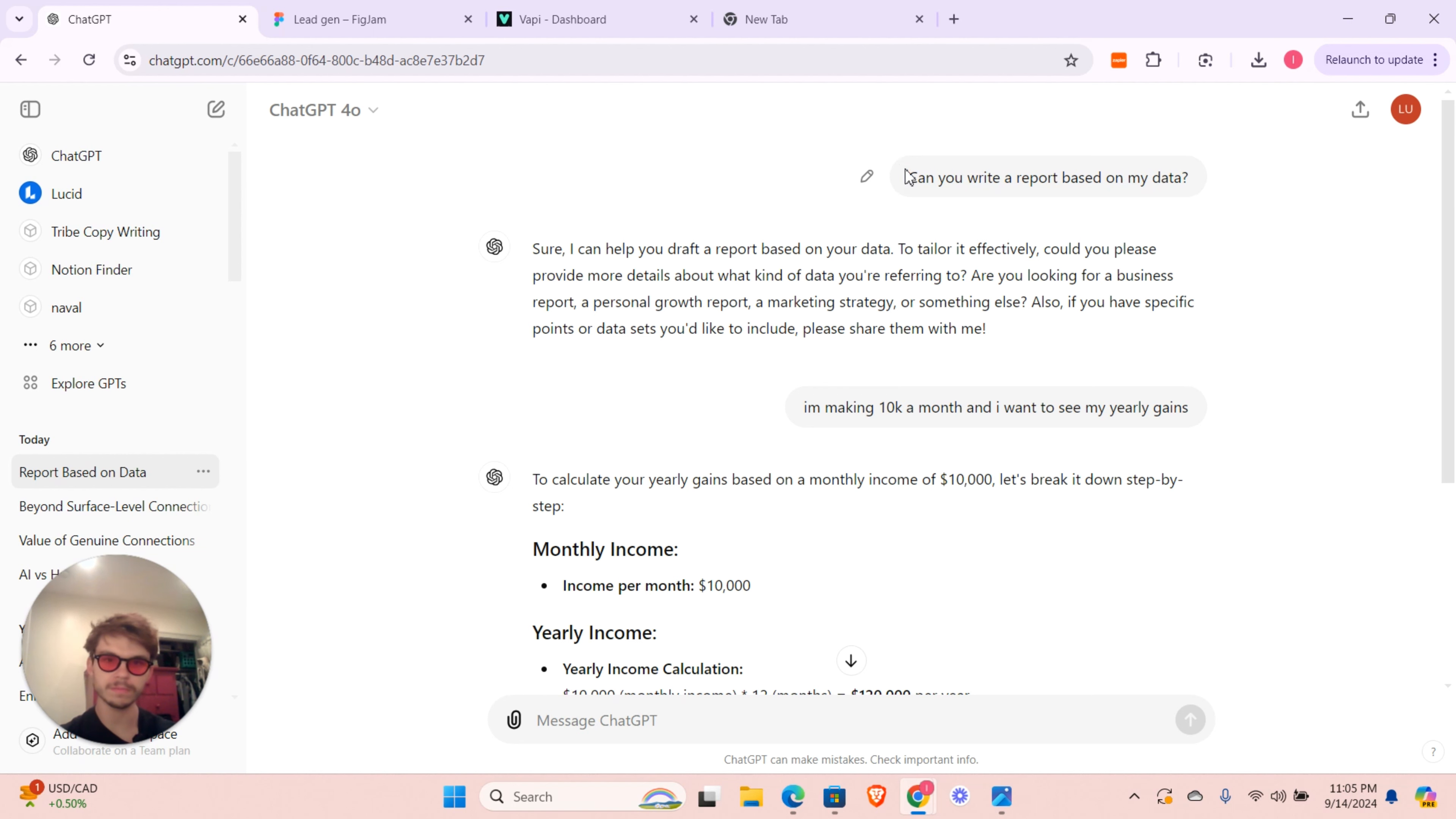
pyautogui.moveTo(909, 178); pyautogui.dragTo(995, 674)
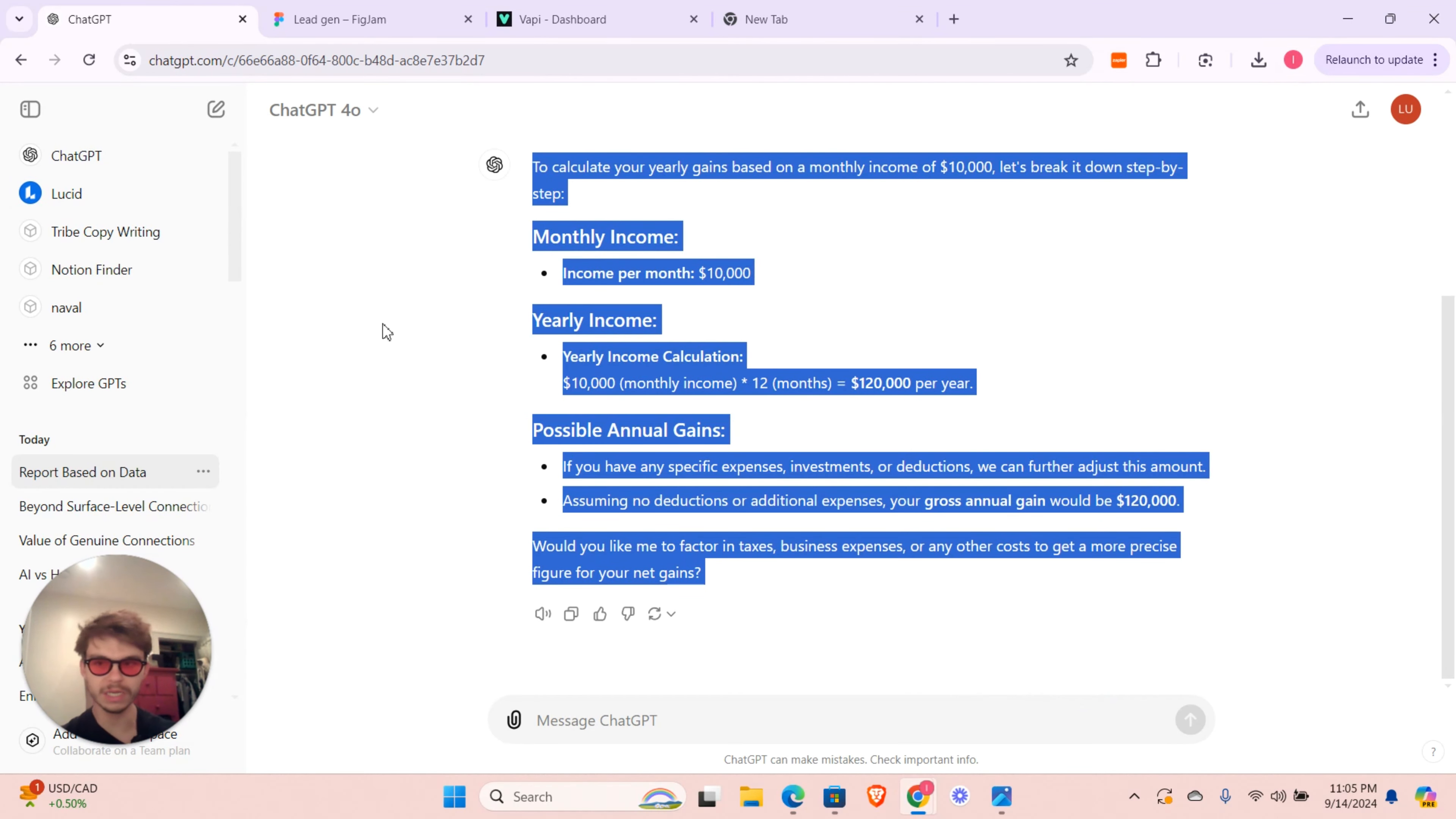
# - Start a new chat with the o1-preview model and submit the copied conversation as its prompt
pyautogui.click(325, 114)
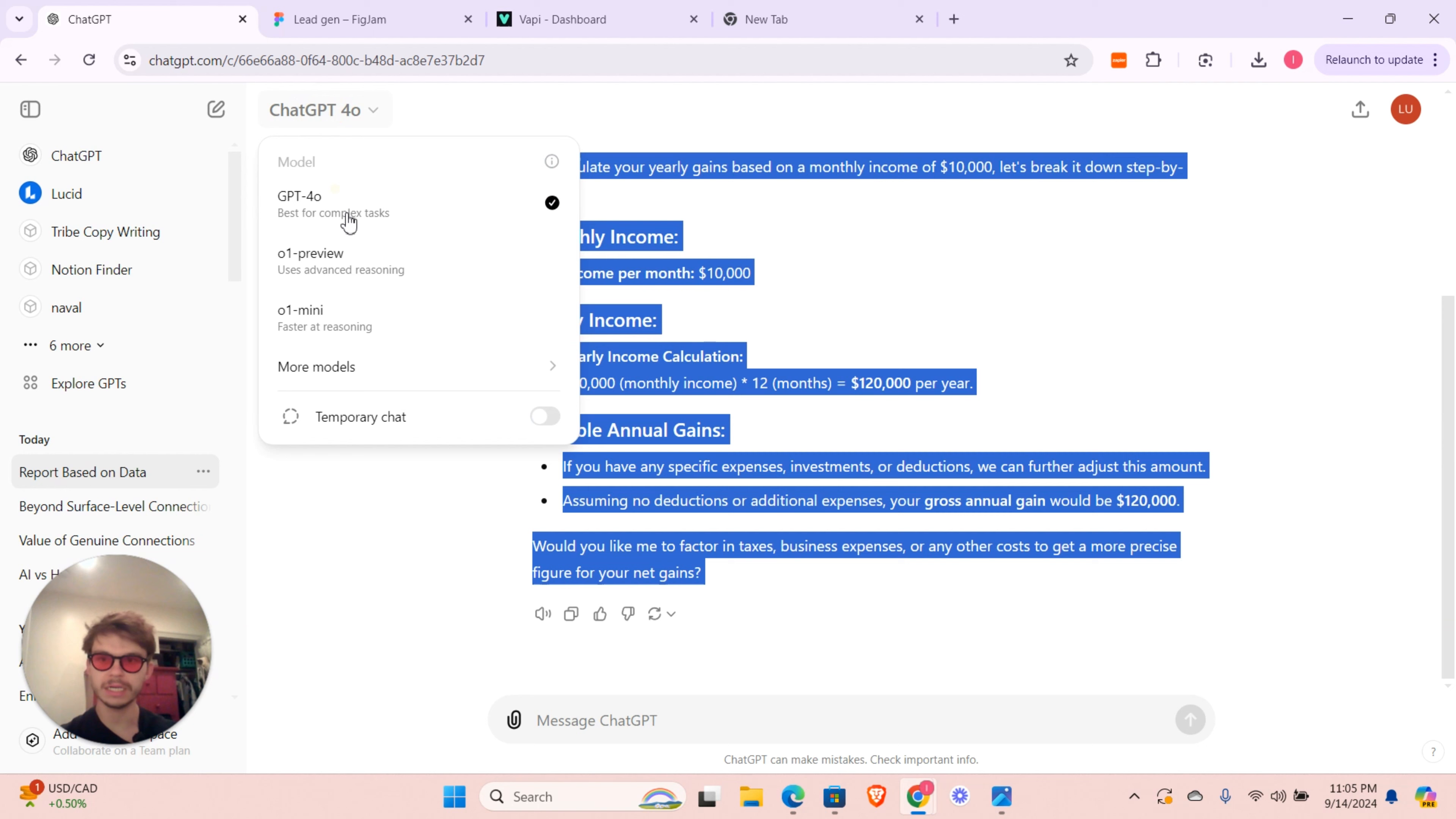
pyautogui.click(340, 261)
pyautogui.click(221, 119)
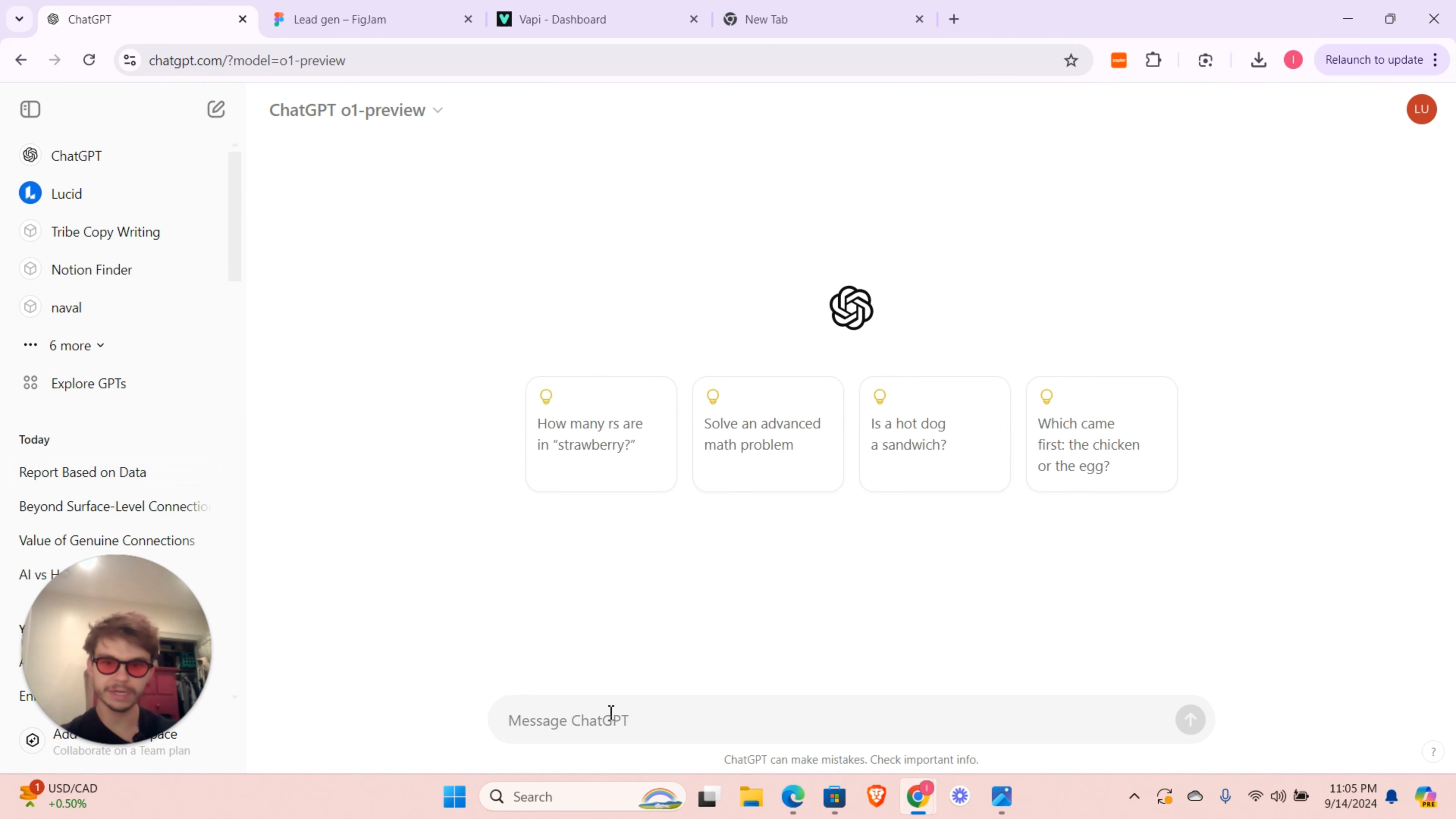
pyautogui.write("Can you write a report based on my data? ChatGPT said: ChatGPT Sure, I can help you draft a report based on your data. To tailor it effectively, could you please provide more details about what kind of data you're referring to? Are you looking for a business report, a personal growth report, a marketing strategy, or something else? Also, if you have specific points or data sets you'd like to include, please share them with me!")
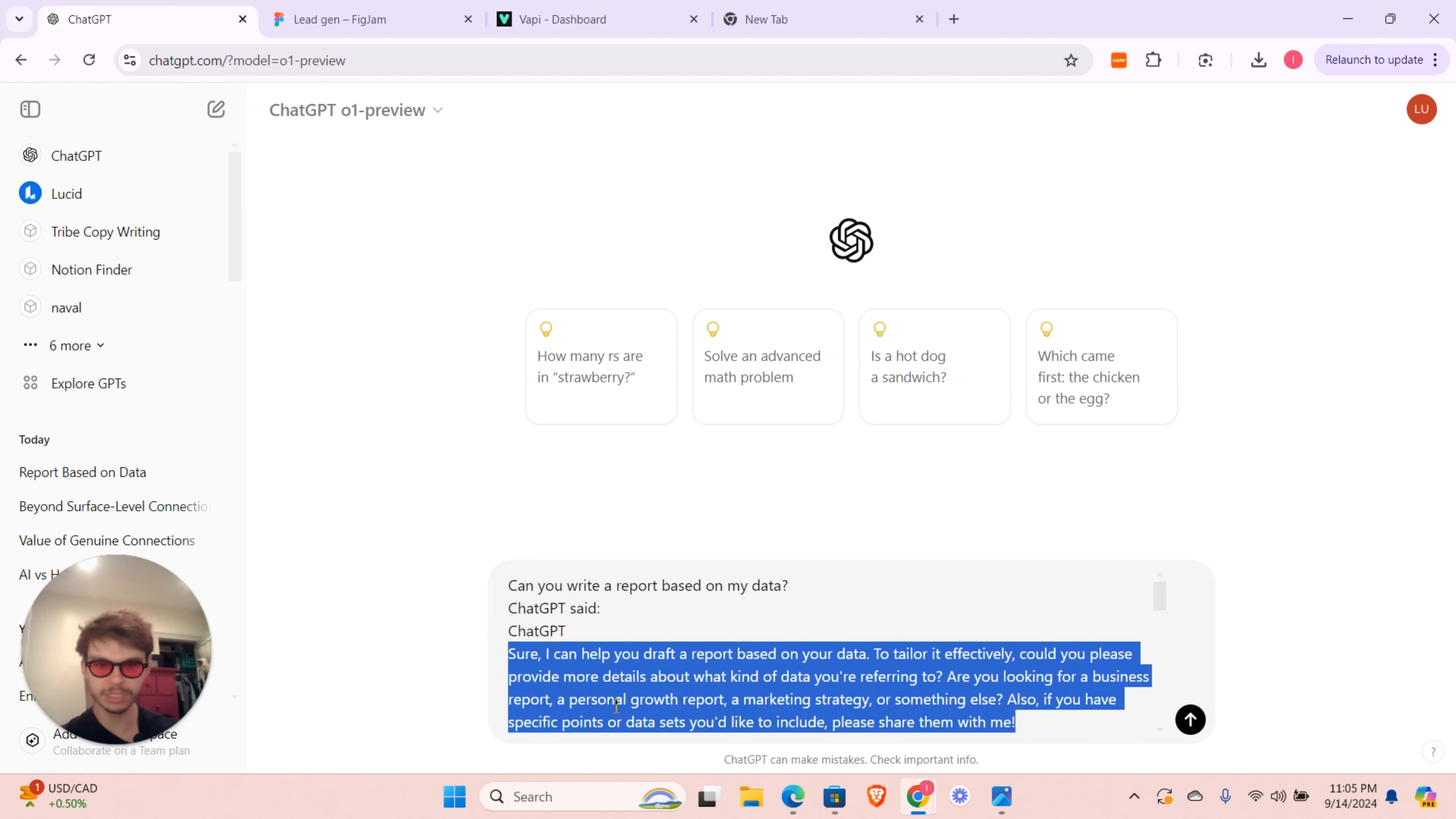
pyautogui.press('Return')
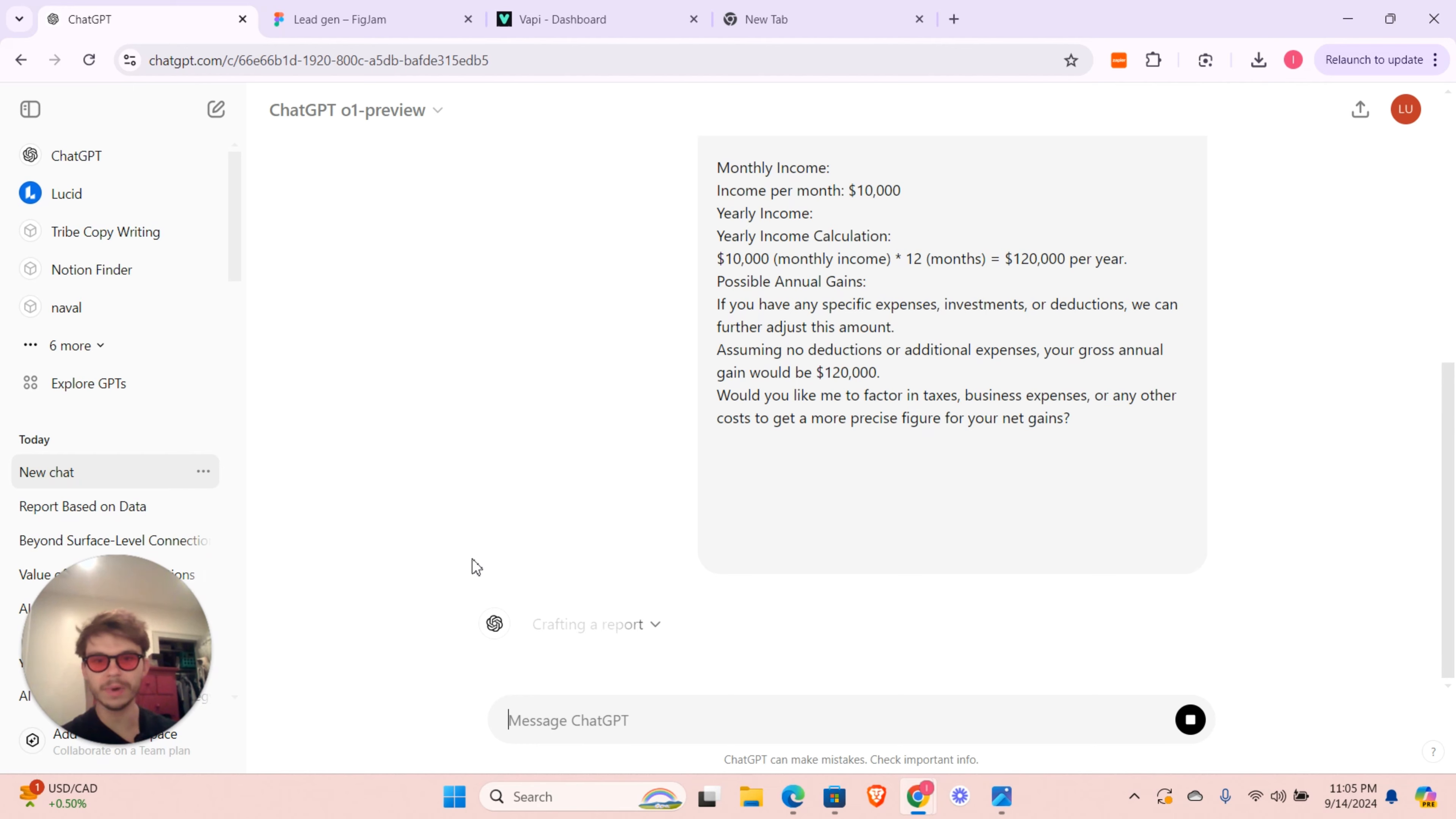
# - Switch to the FigJam board and draw freehand arcs linking Summery GPT, Perplexity AI and Main Gmail, plus a loop around the Chatgpt-o1 Answer box
pyautogui.scroll(5, 732, 256)
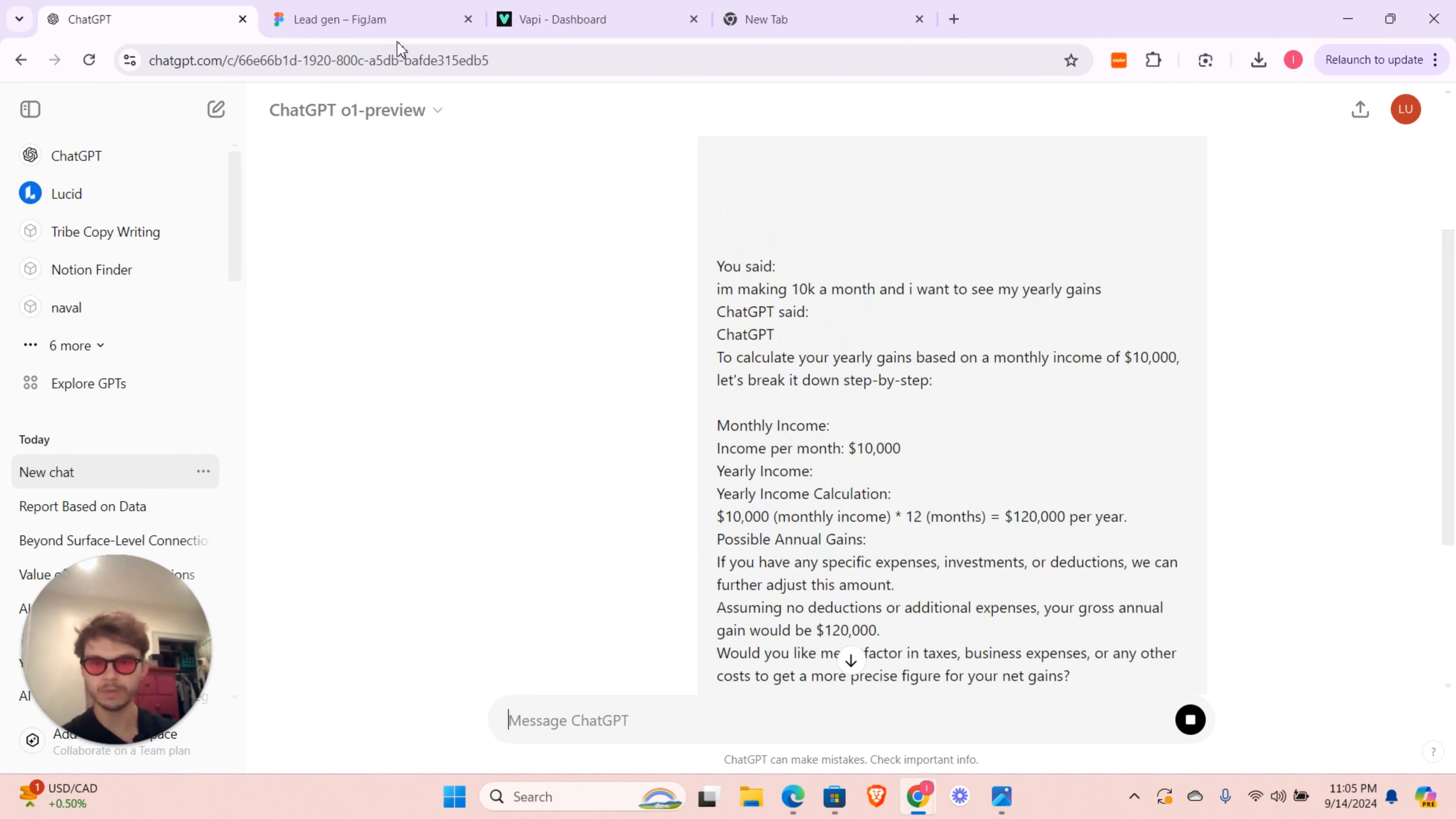
pyautogui.click(379, 19)
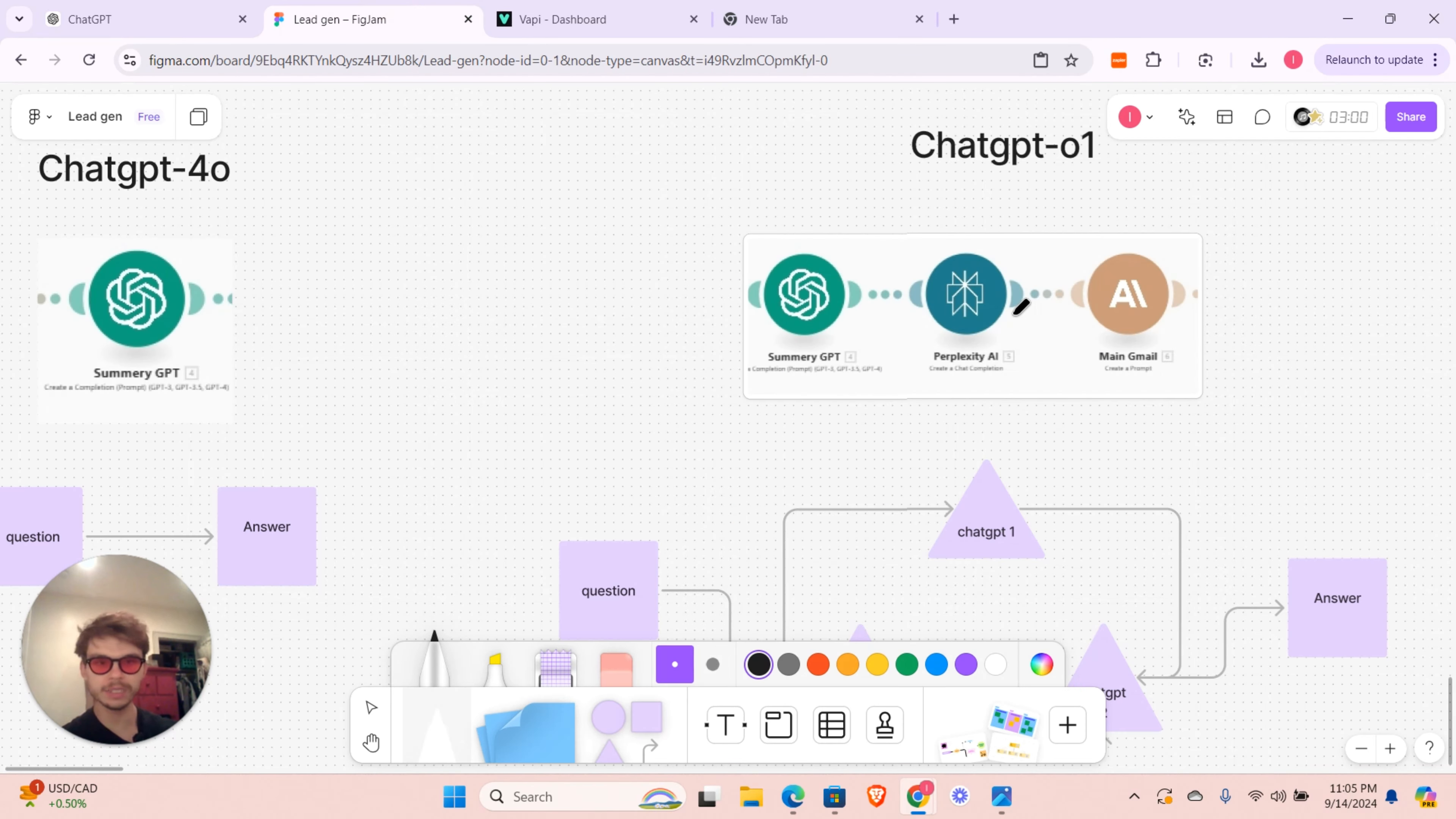
pyautogui.scroll(-5, 1020, 307)
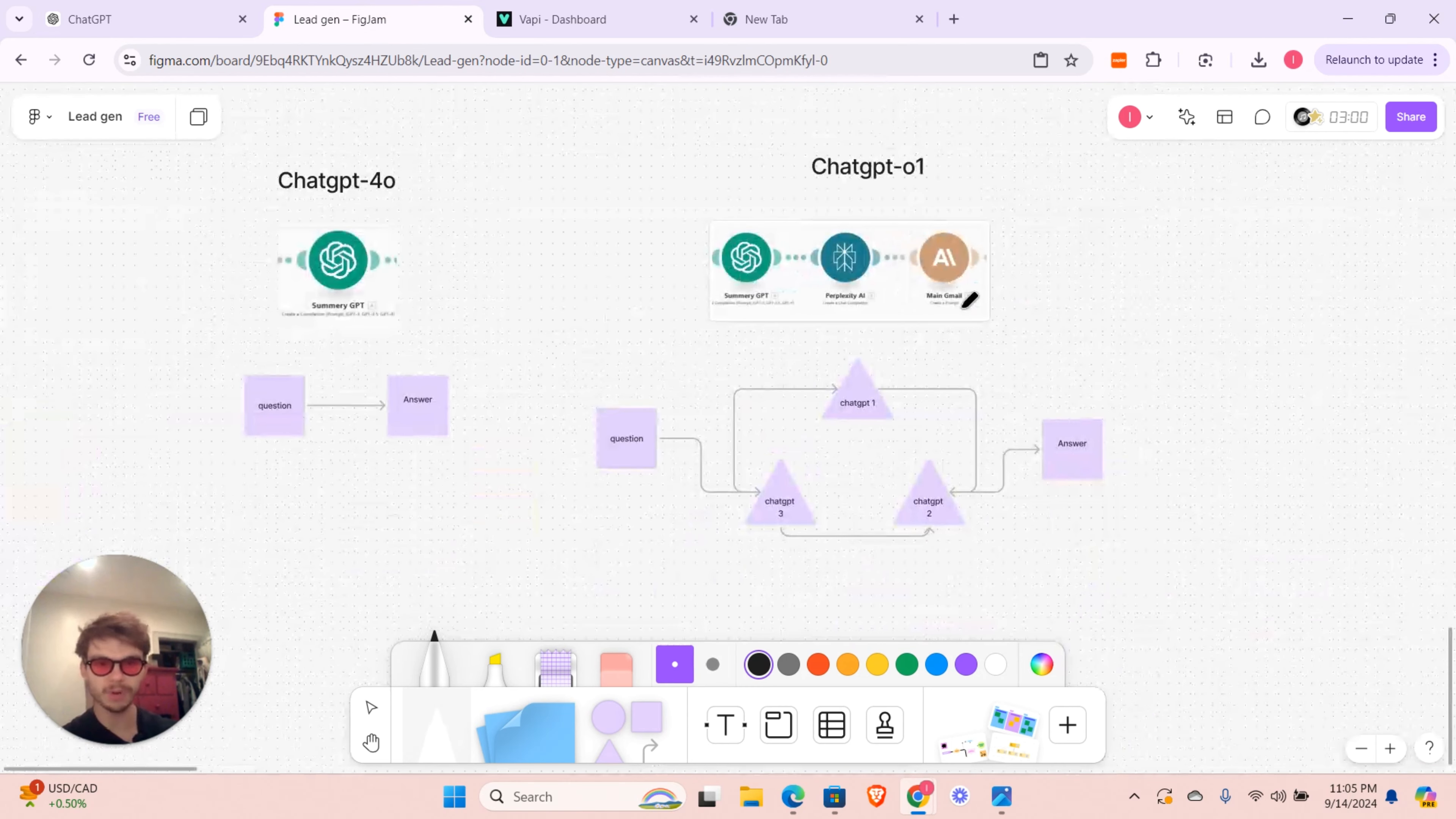
pyautogui.scroll(2, 970, 300)
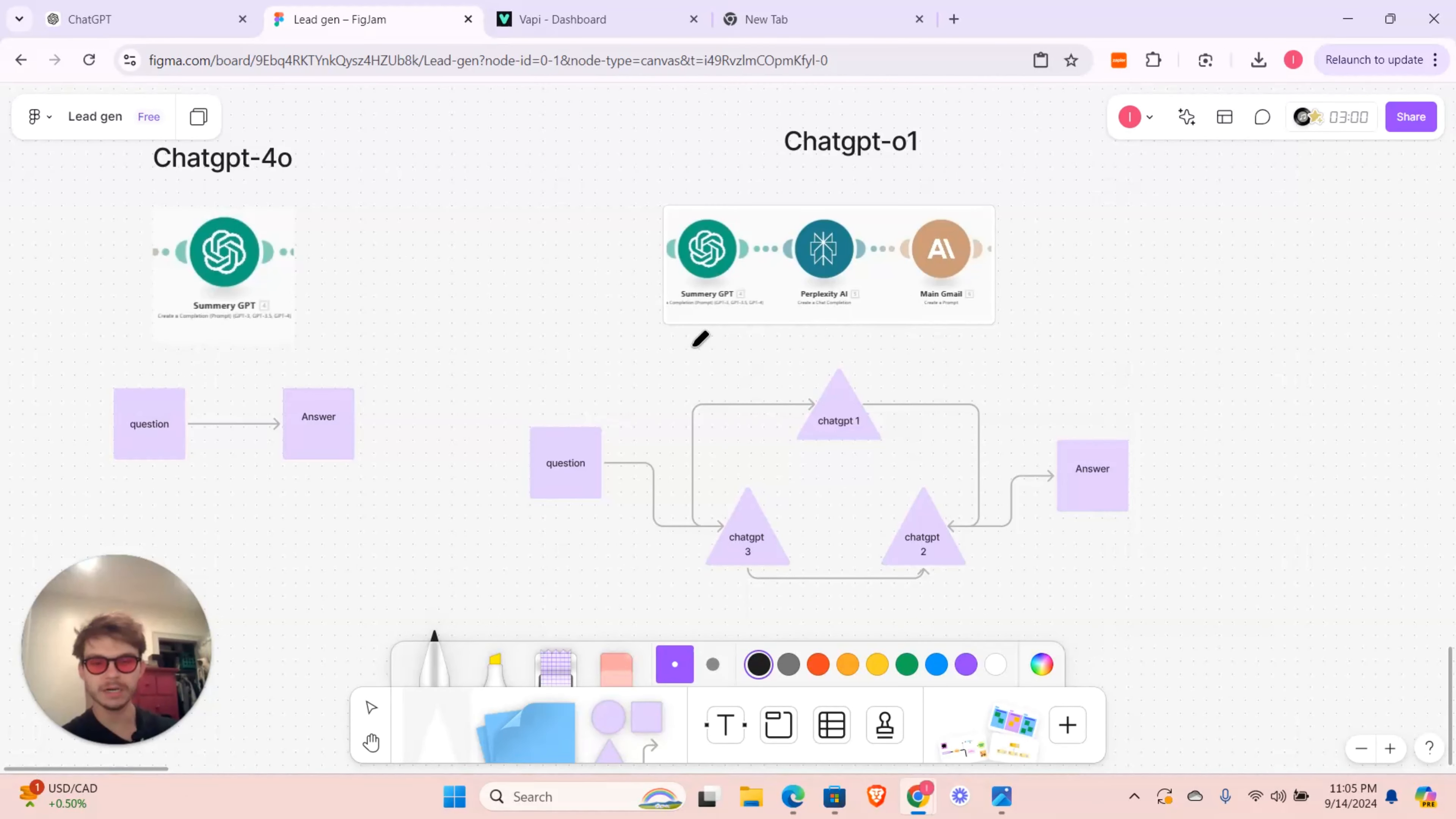
pyautogui.scroll(1, 700, 338)
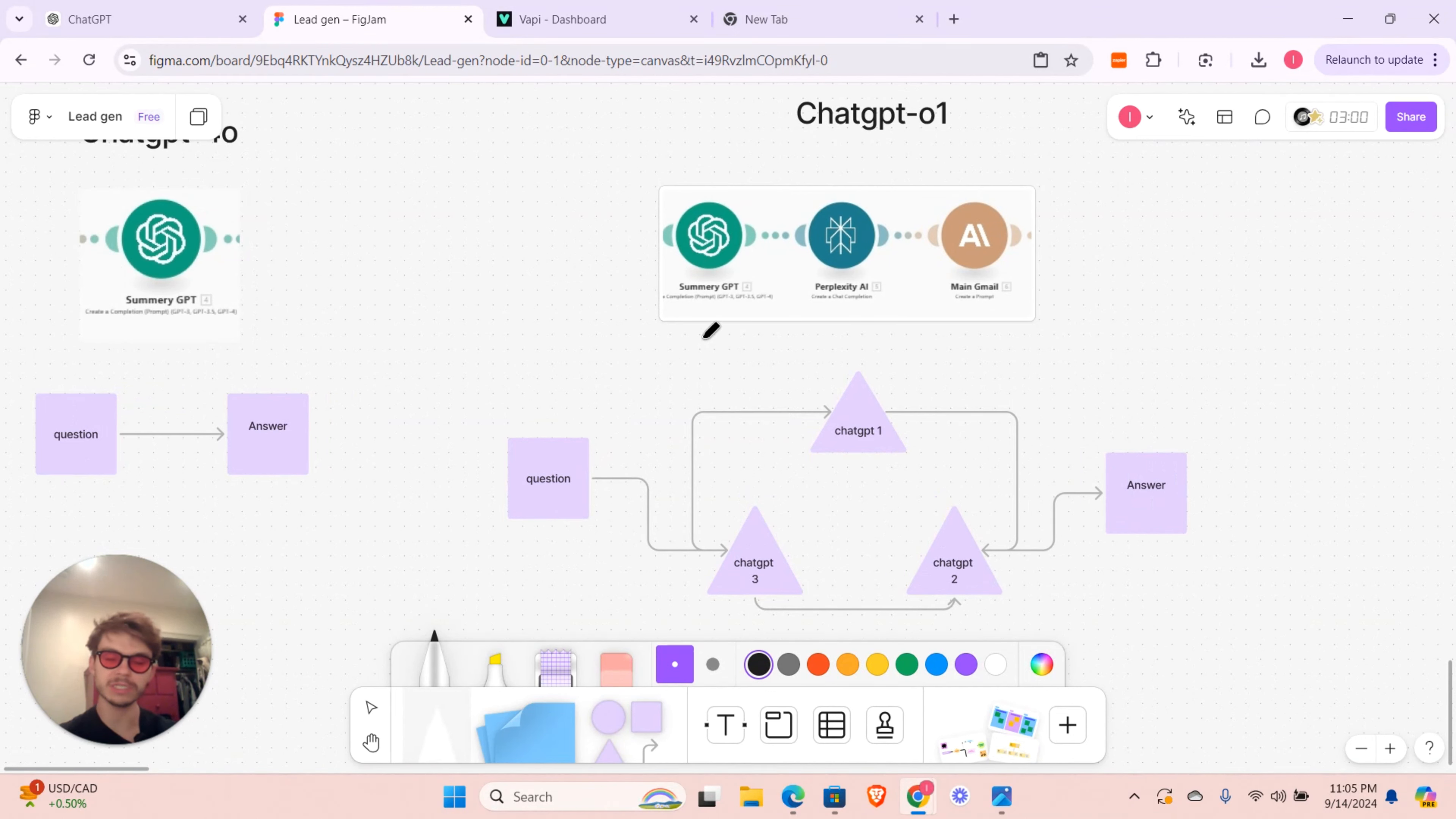
pyautogui.moveTo(703, 321)
pyautogui.mouseDown()
pyautogui.moveTo(813, 351)
pyautogui.moveTo(857, 330)
pyautogui.mouseUp()
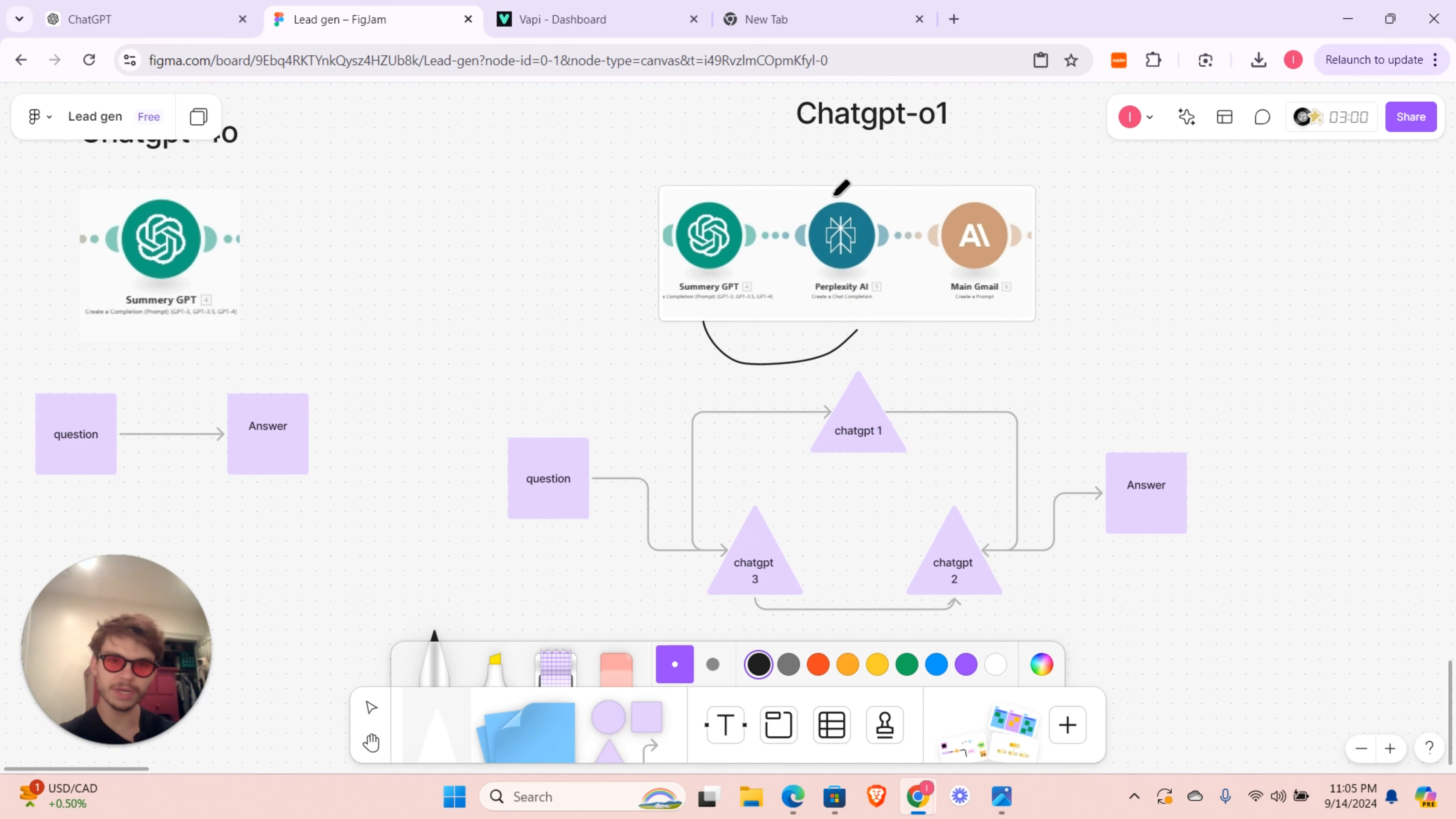
pyautogui.moveTo(835, 193)
pyautogui.mouseDown()
pyautogui.moveTo(912, 155)
pyautogui.moveTo(1005, 190)
pyautogui.mouseUp()
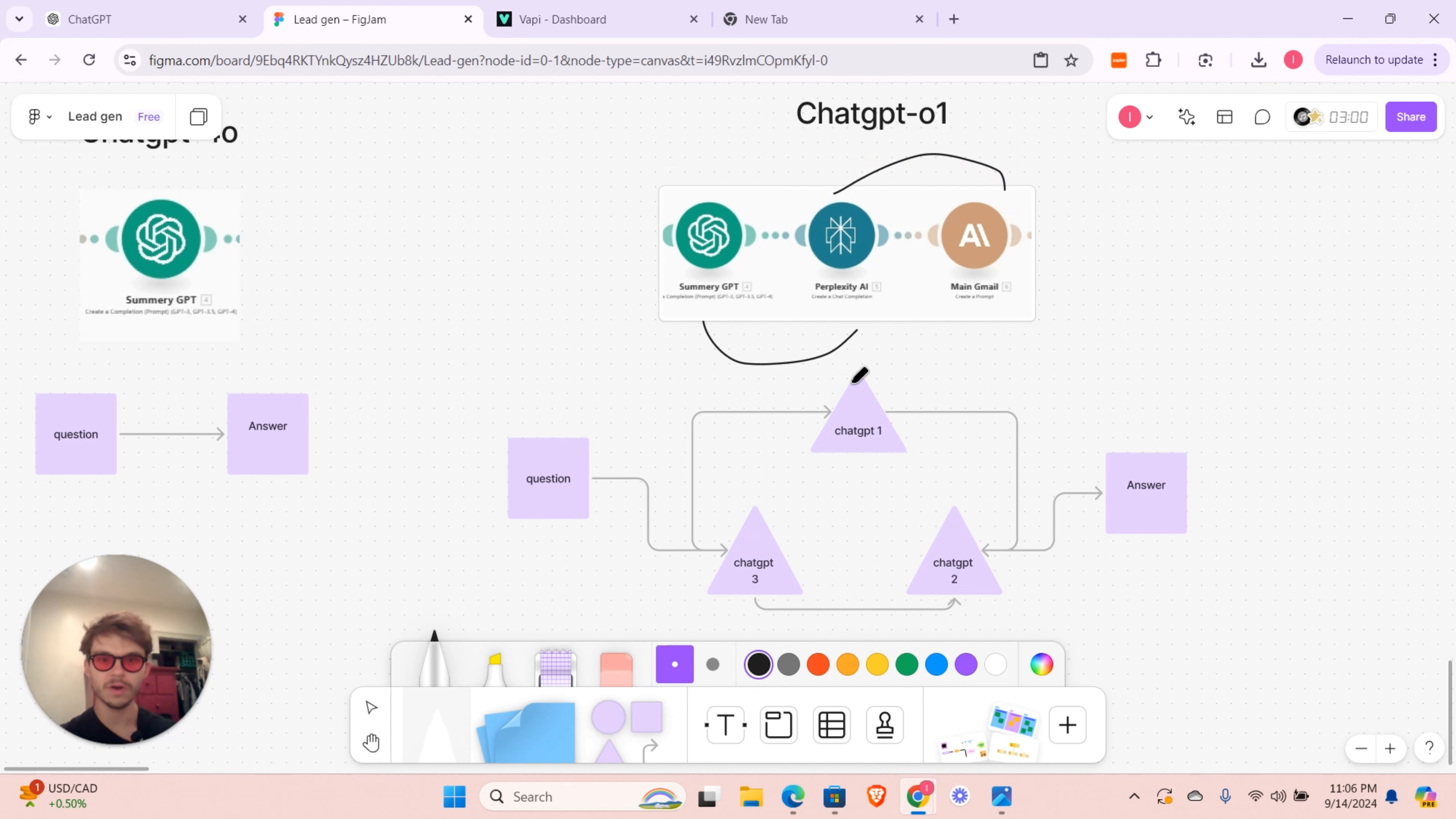
pyautogui.moveTo(1168, 378); pyautogui.dragTo(1187, 625)
pyautogui.moveTo(1100, 336); pyautogui.dragTo(1009, 430)
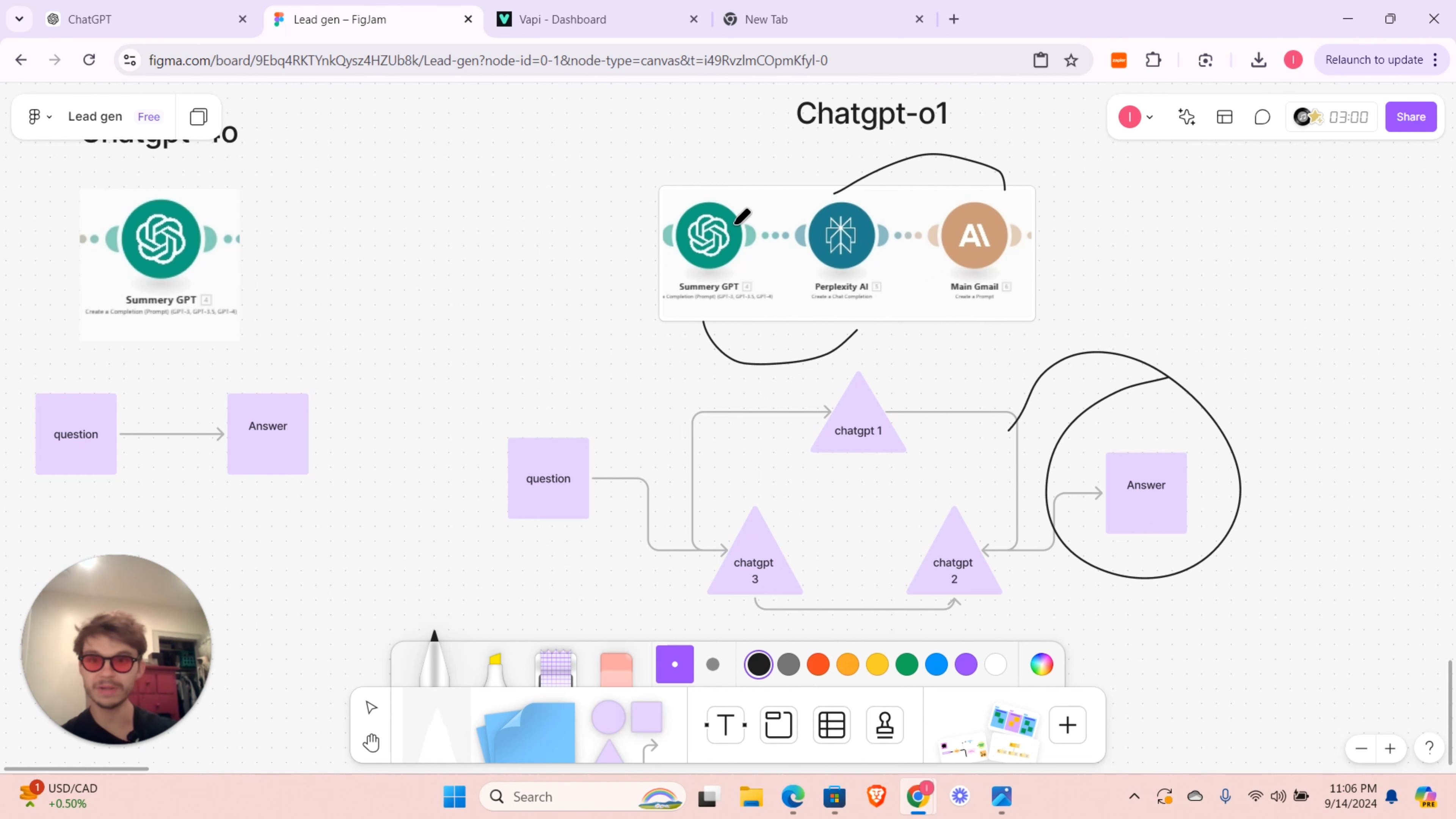
# - Switch to ChatGPT and read the o1-preview report's gross income, deductions and net income sections, highlighting the Federal Income Tax line
pyautogui.click(175, 15)
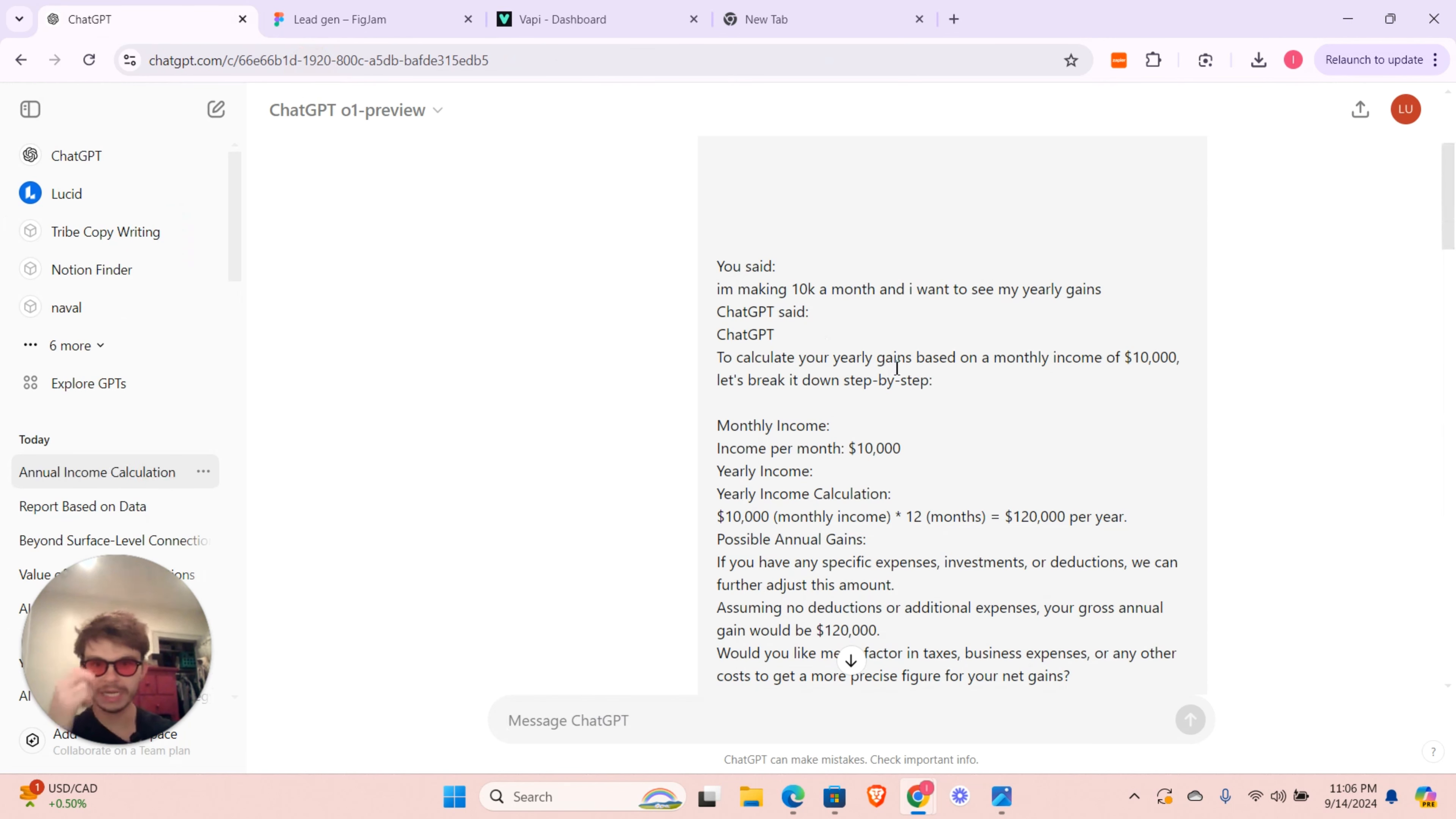
pyautogui.scroll(-10, 894, 367)
pyautogui.scroll(-10, 897, 374)
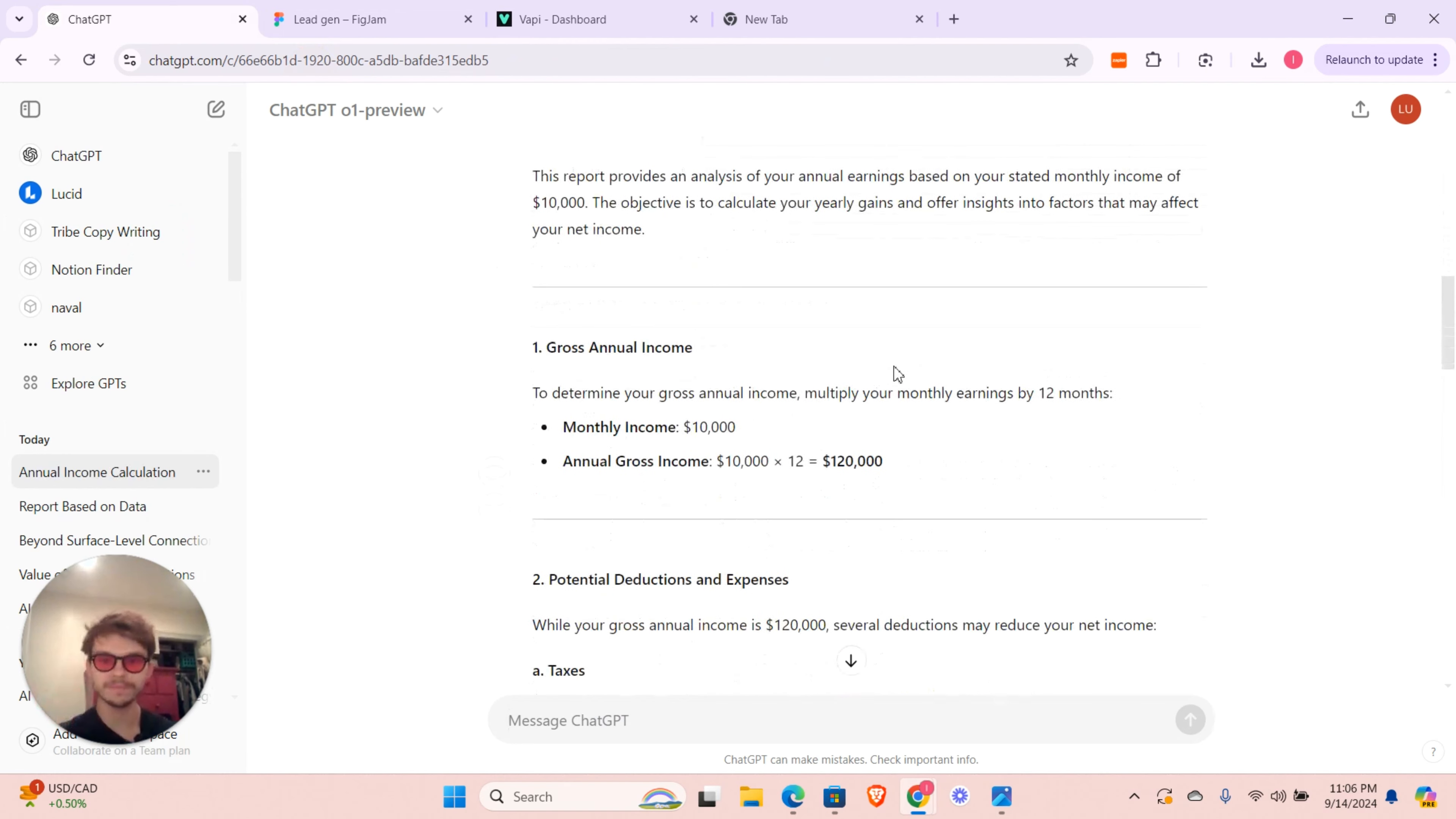
pyautogui.scroll(-2, 897, 374)
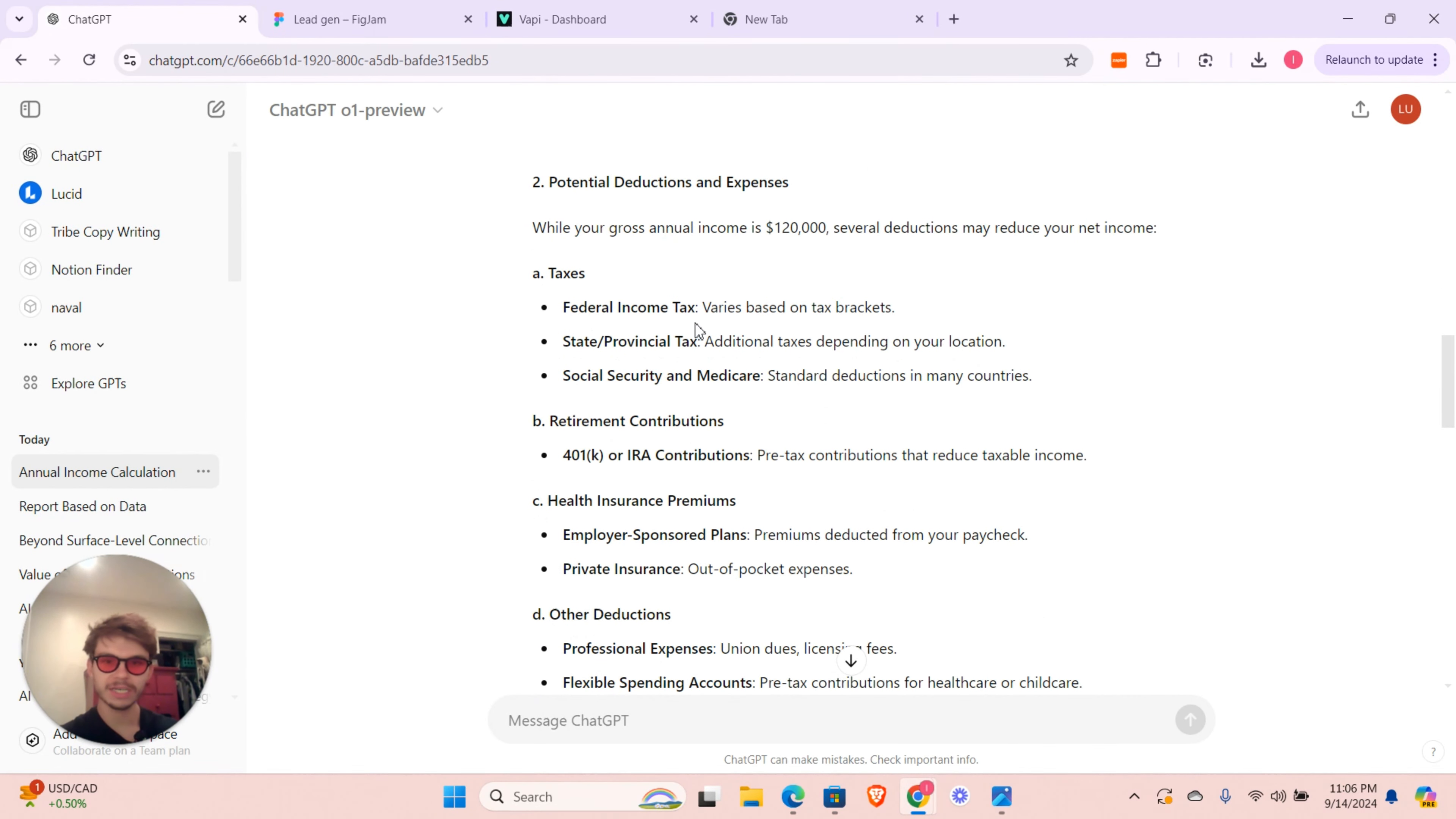
pyautogui.moveTo(570, 314); pyautogui.dragTo(824, 308)
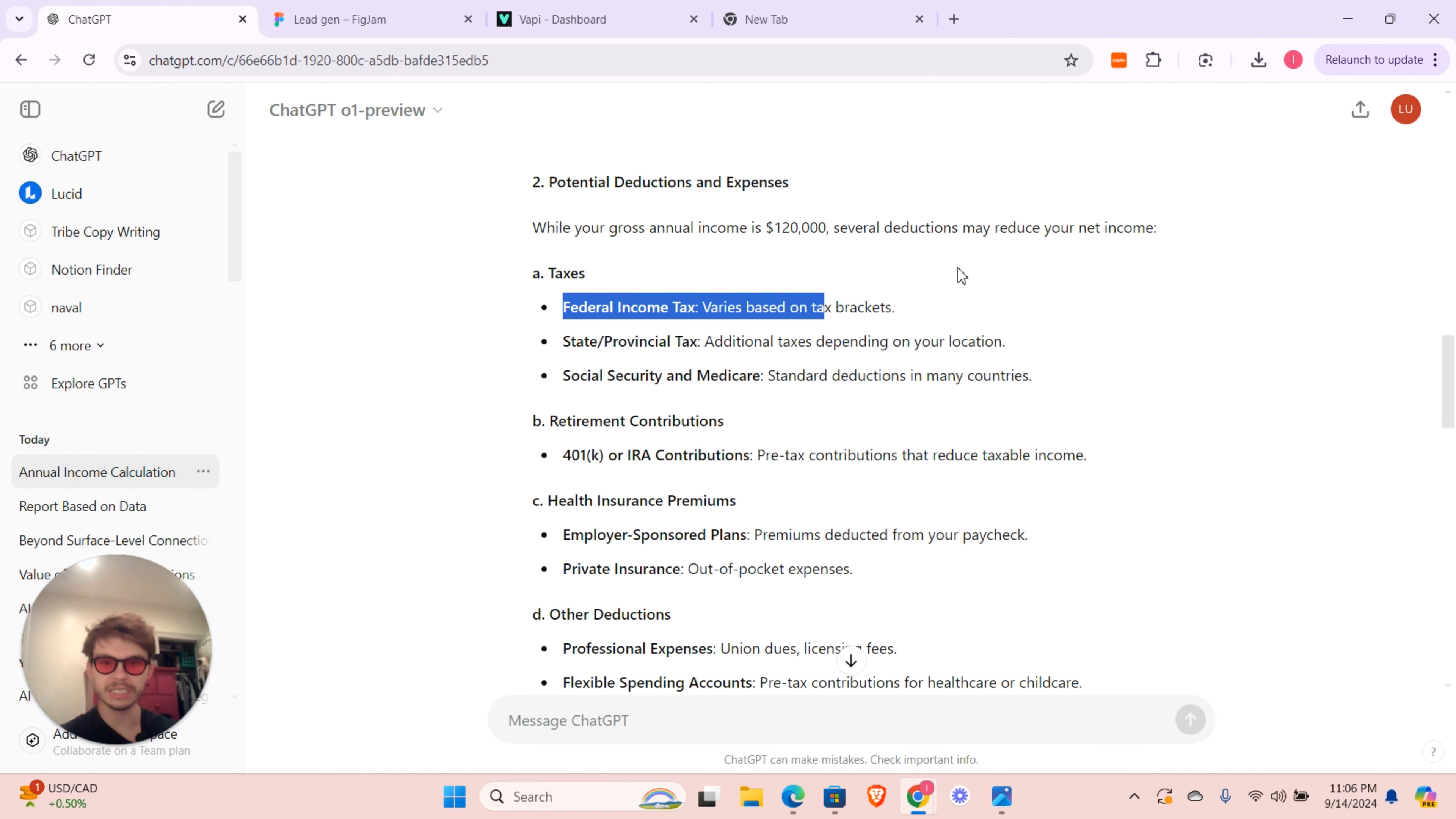
pyautogui.scroll(-3, 952, 253)
pyautogui.scroll(-8, 952, 250)
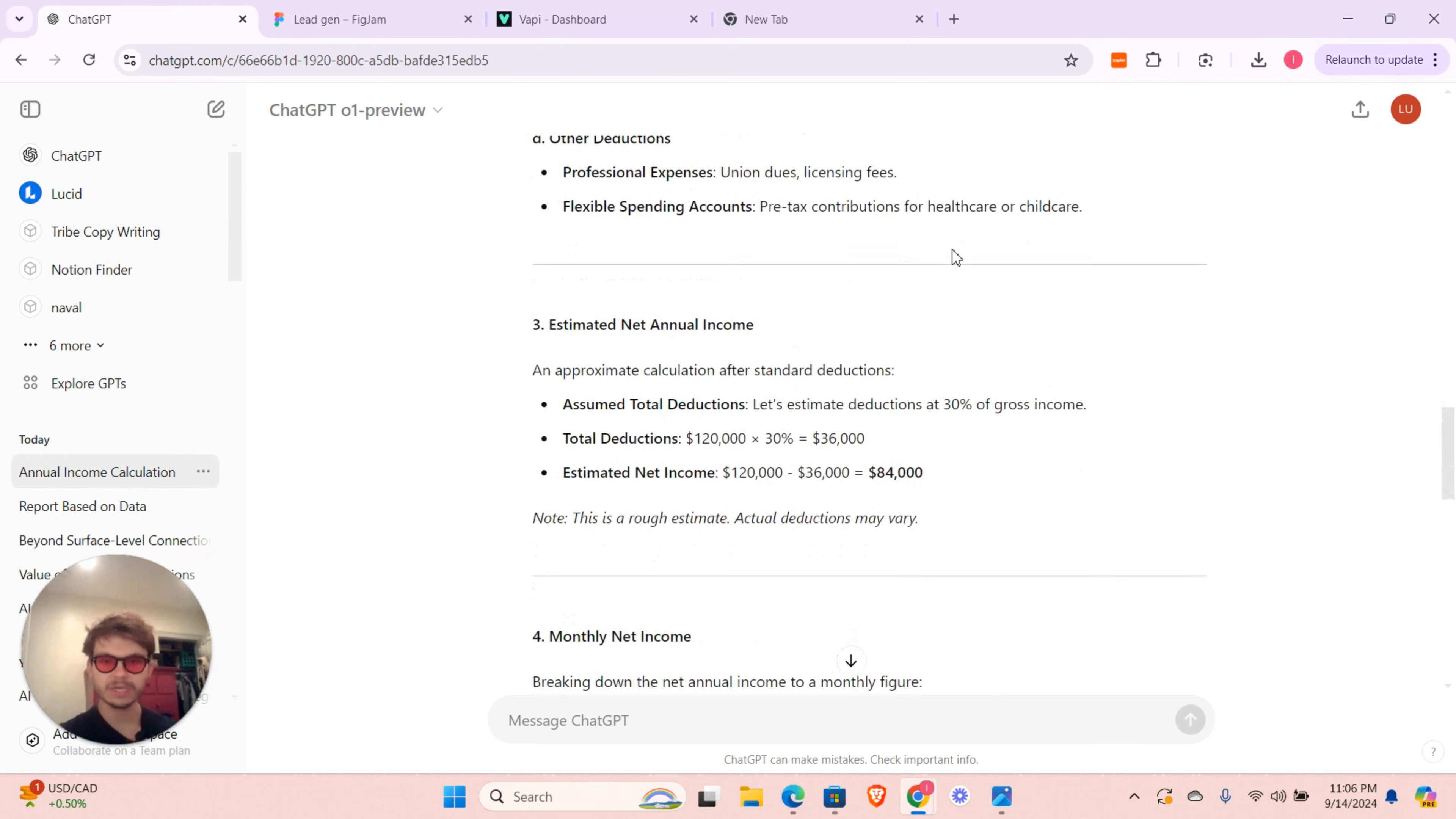
pyautogui.scroll(-2, 954, 256)
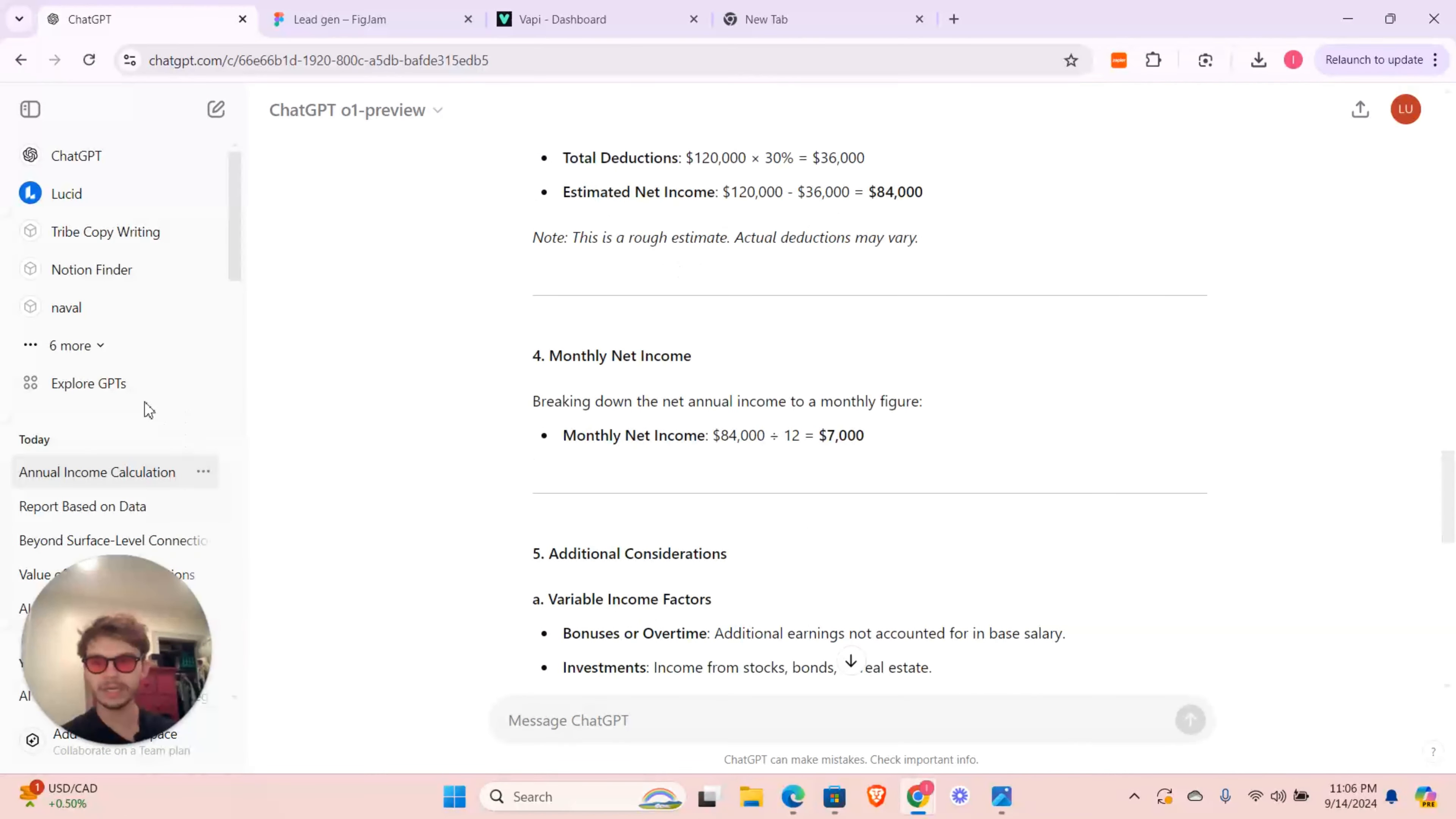
# - Open the Report Based on Data chat and review the 4o replies, highlighting the answer to the first report request
pyautogui.click(121, 511)
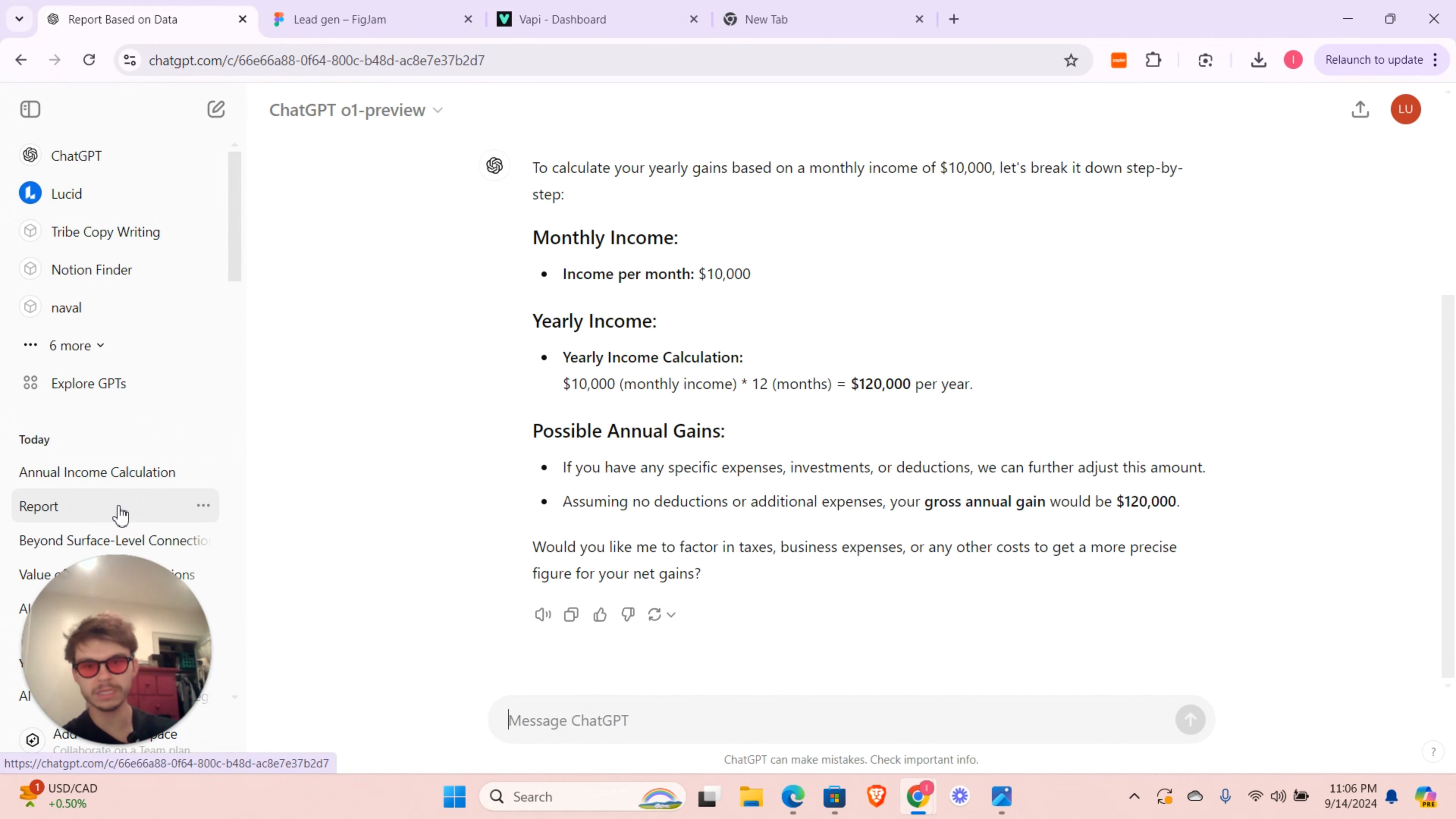
pyautogui.scroll(5, 742, 395)
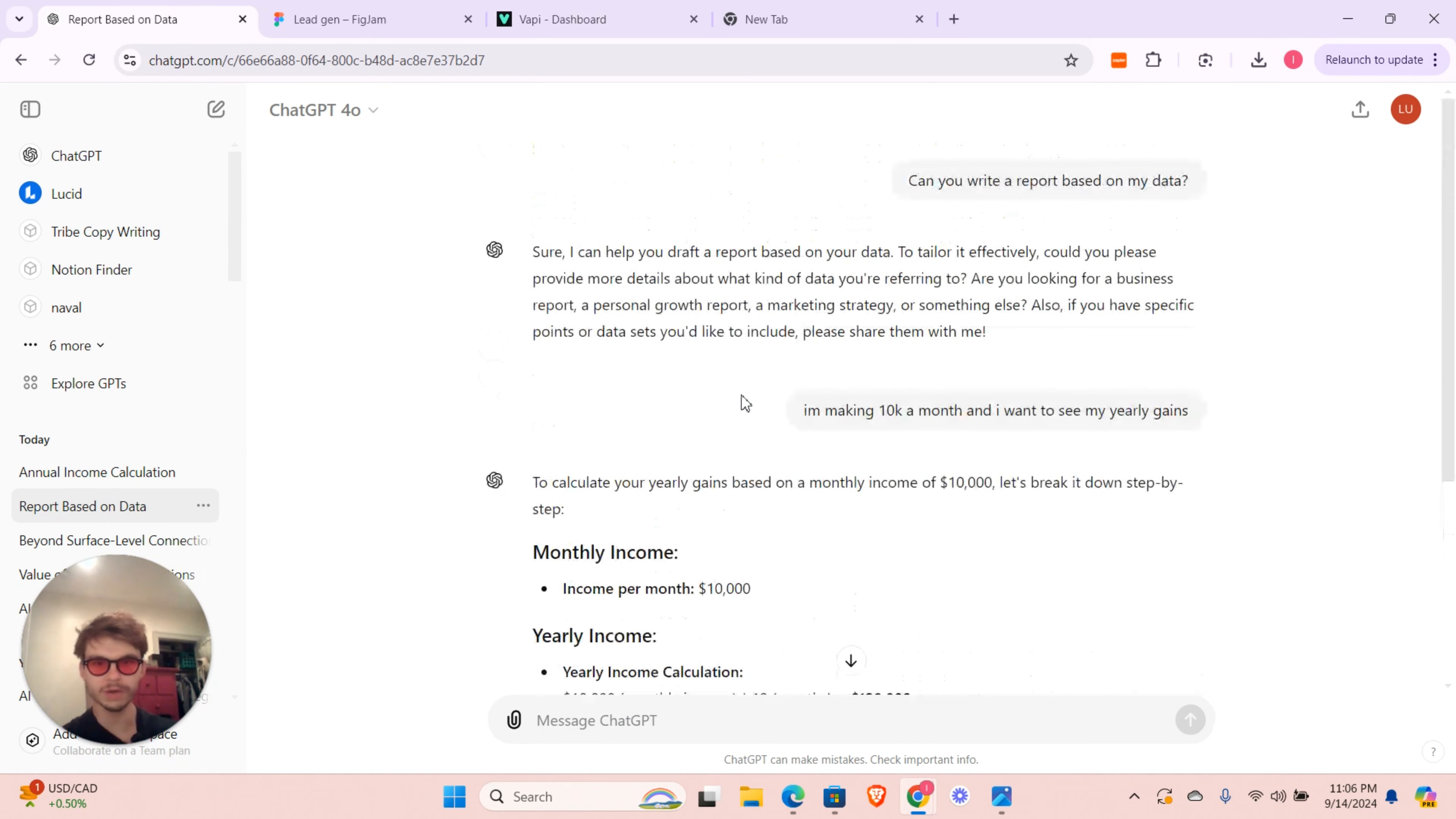
pyautogui.moveTo(541, 251); pyautogui.dragTo(974, 312)
pyautogui.moveTo(536, 249); pyautogui.dragTo(625, 253)
pyautogui.moveTo(999, 352); pyautogui.dragTo(573, 172)
pyautogui.scroll(-4, 708, 448)
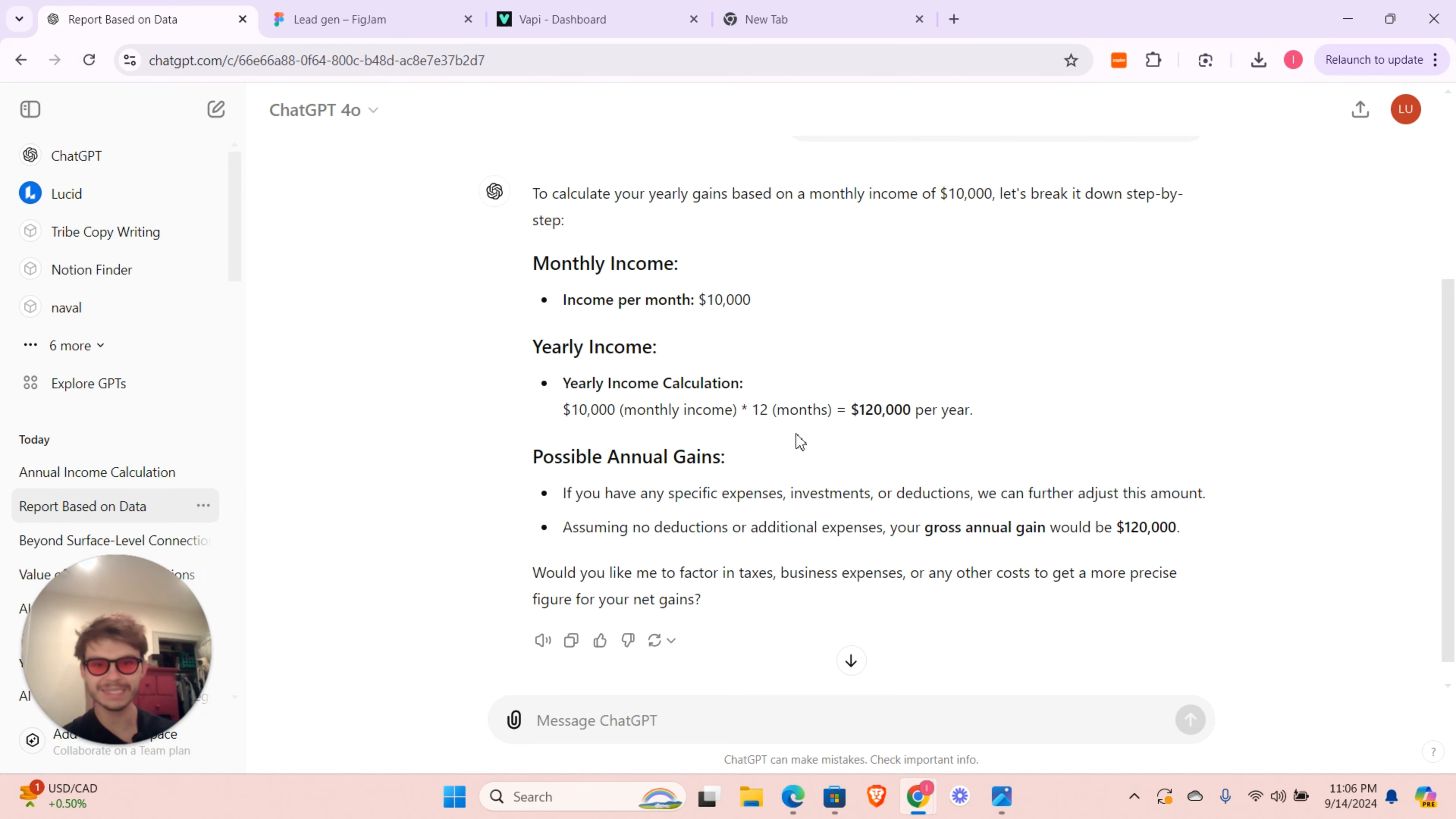
pyautogui.scroll(3, 797, 436)
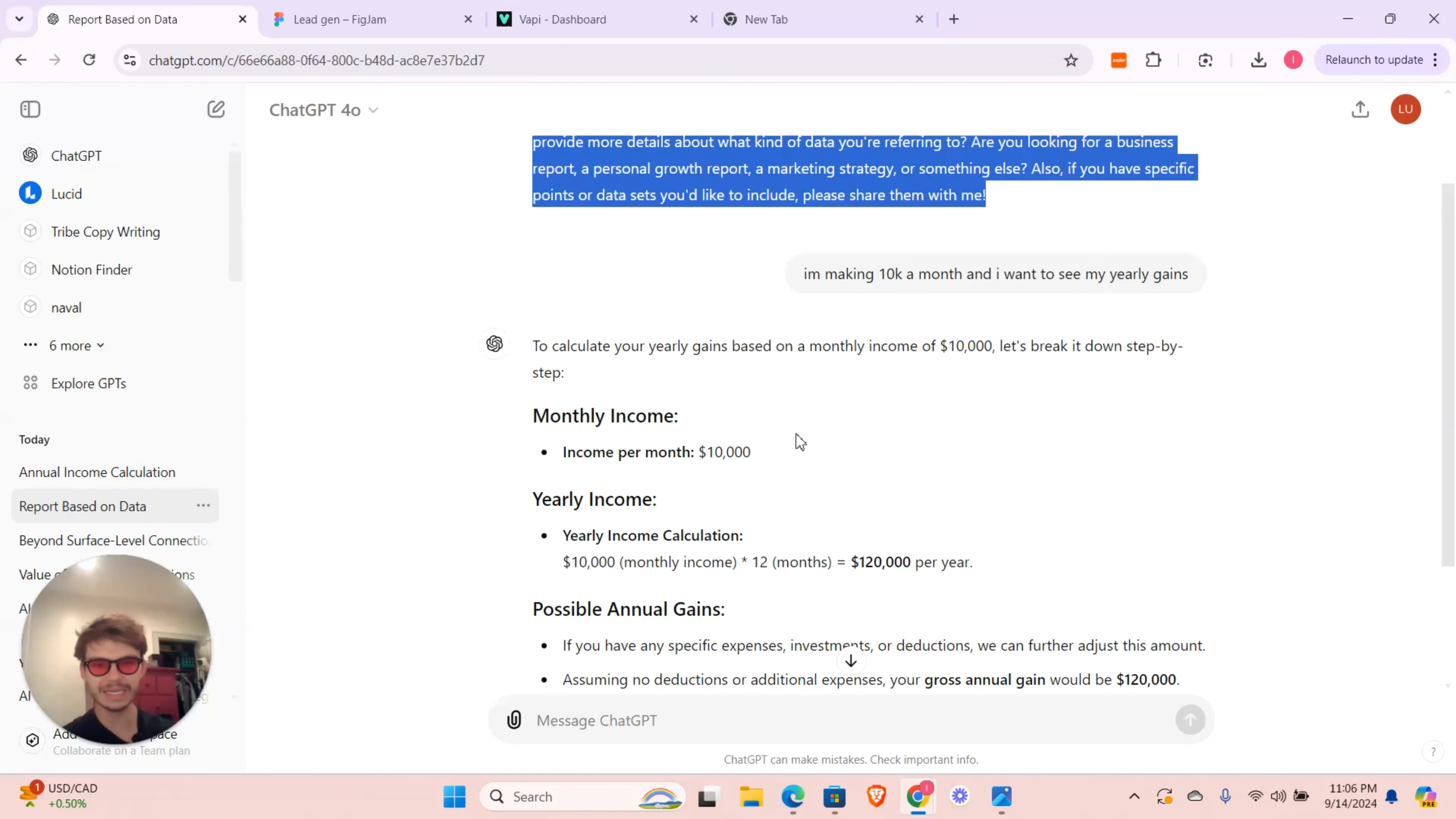
# - Return to the Annual Income Calculation chat and read the o1-preview report from its introduction through to the recommendations
pyautogui.click(68, 477)
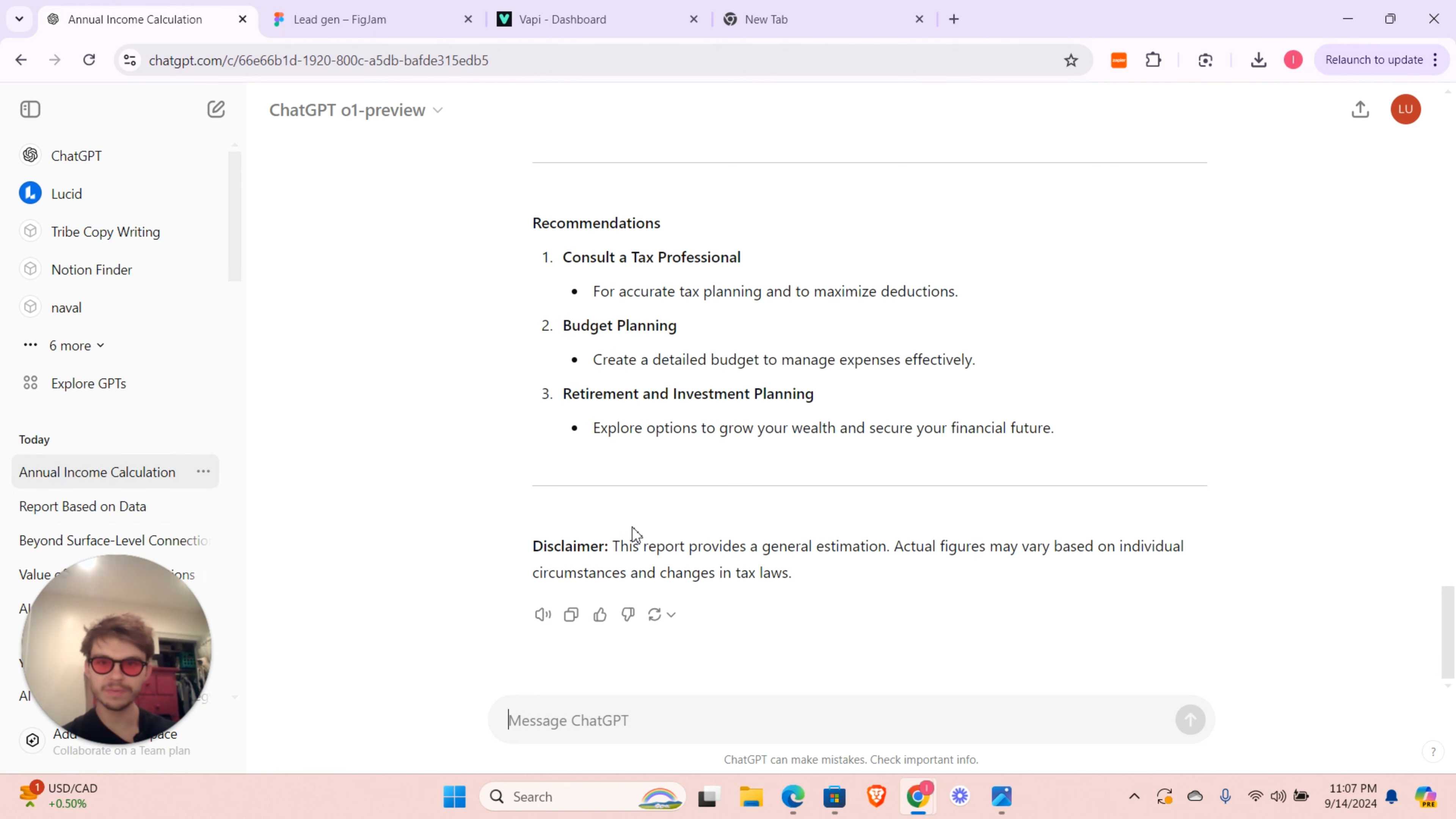
pyautogui.scroll(12, 633, 534)
pyautogui.scroll(20, 633, 533)
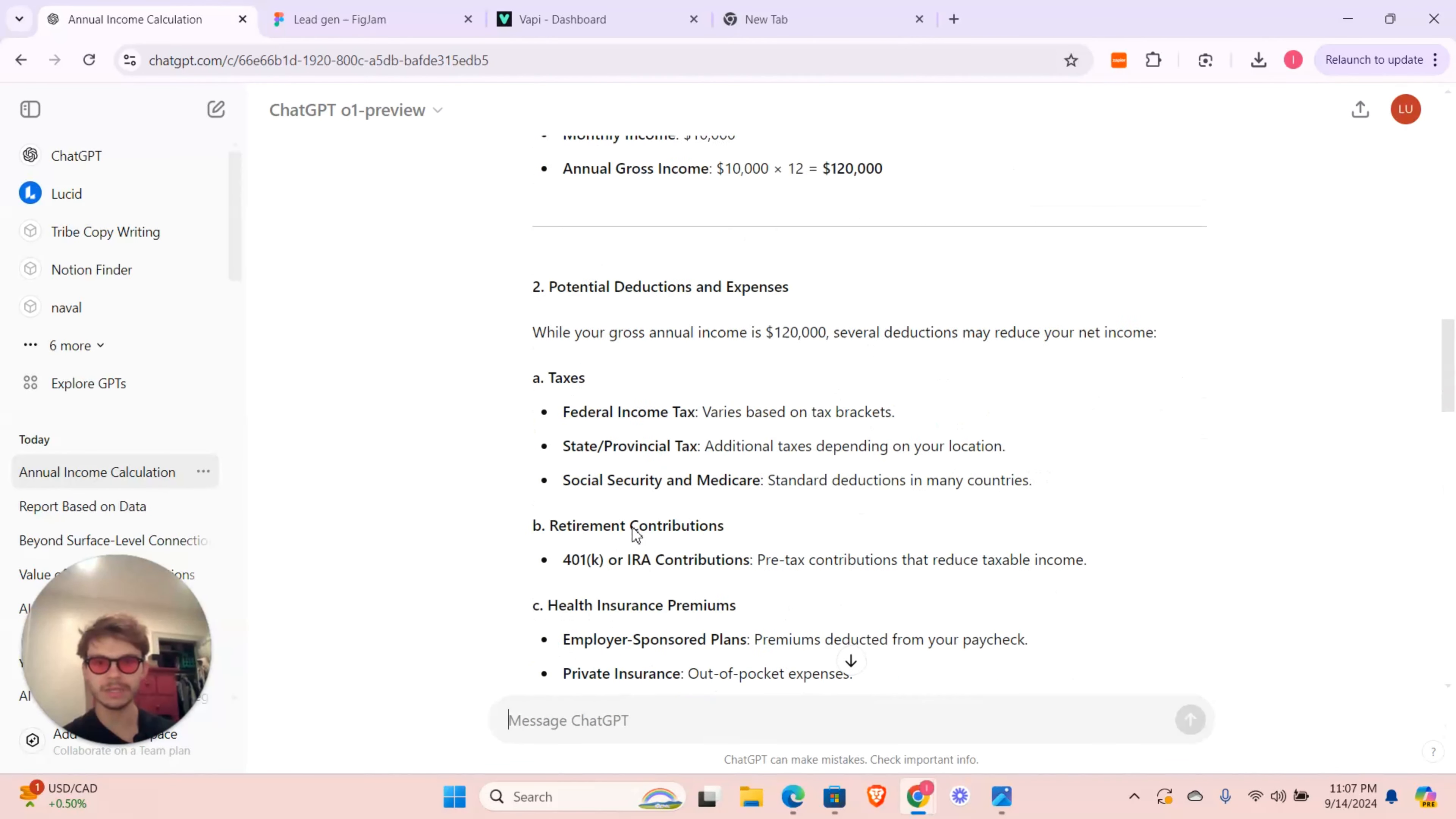
pyautogui.scroll(10, 635, 530)
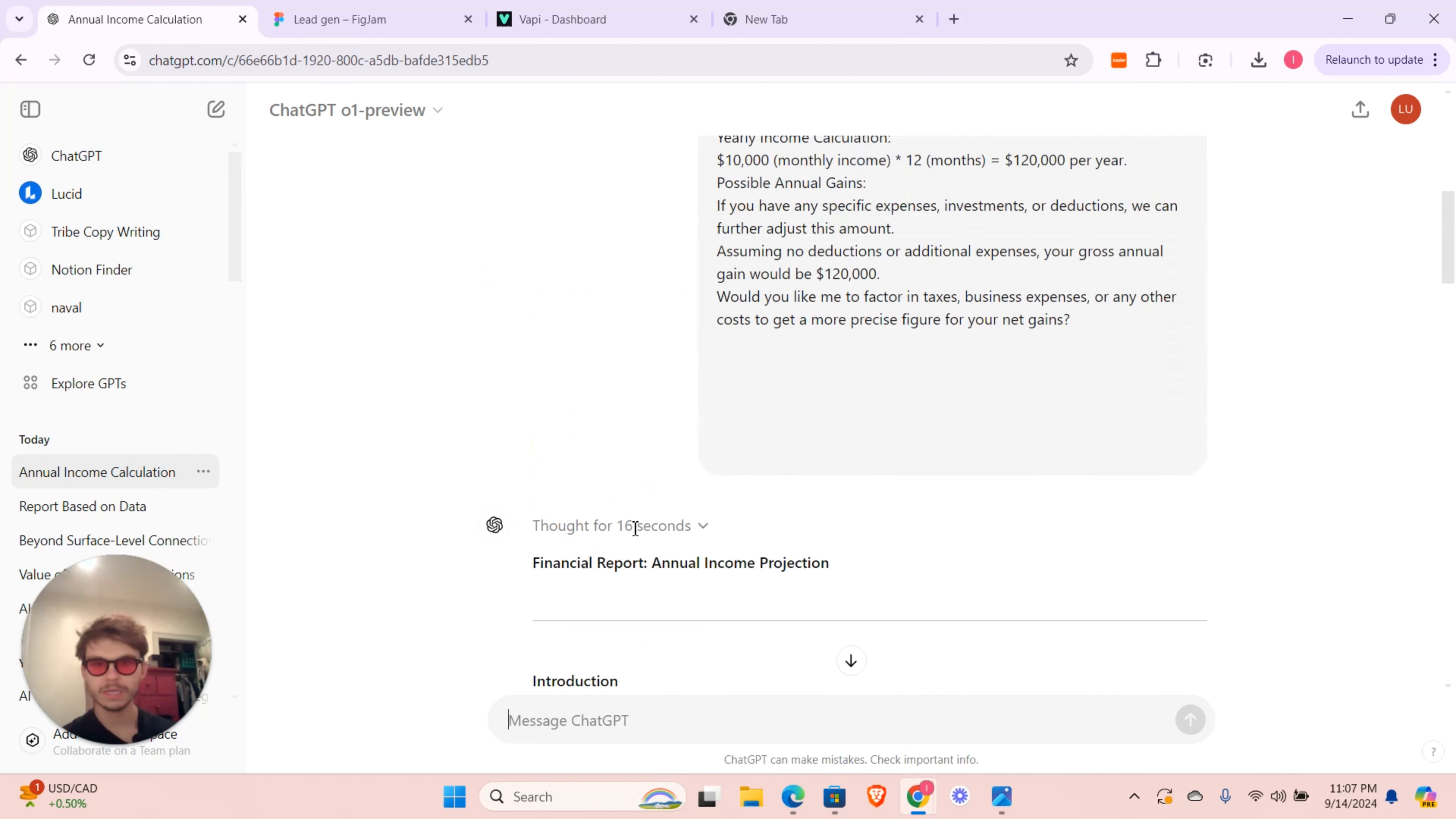
pyautogui.scroll(-8, 634, 536)
pyautogui.scroll(-4, 635, 536)
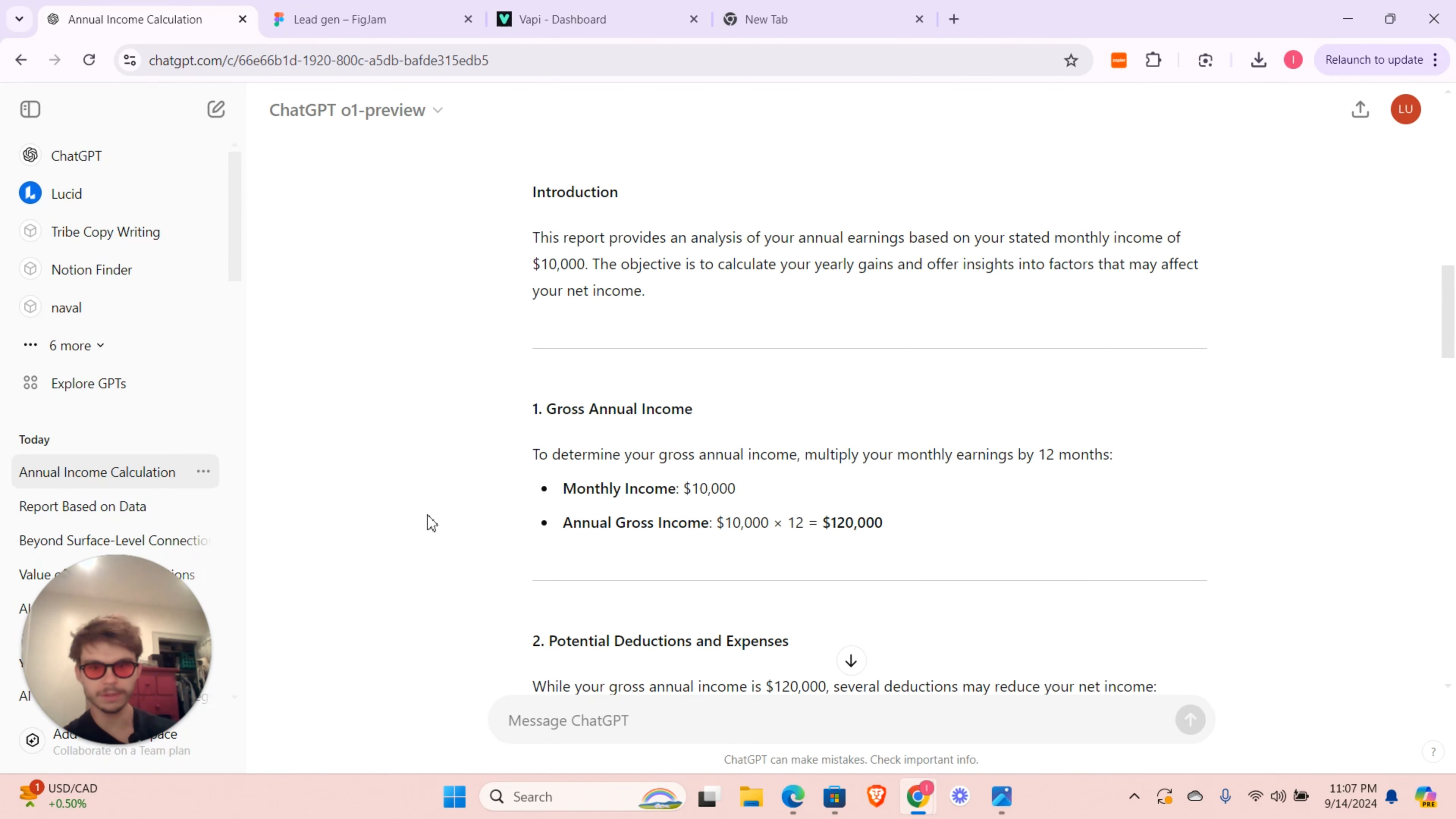
pyautogui.scroll(-4, 431, 522)
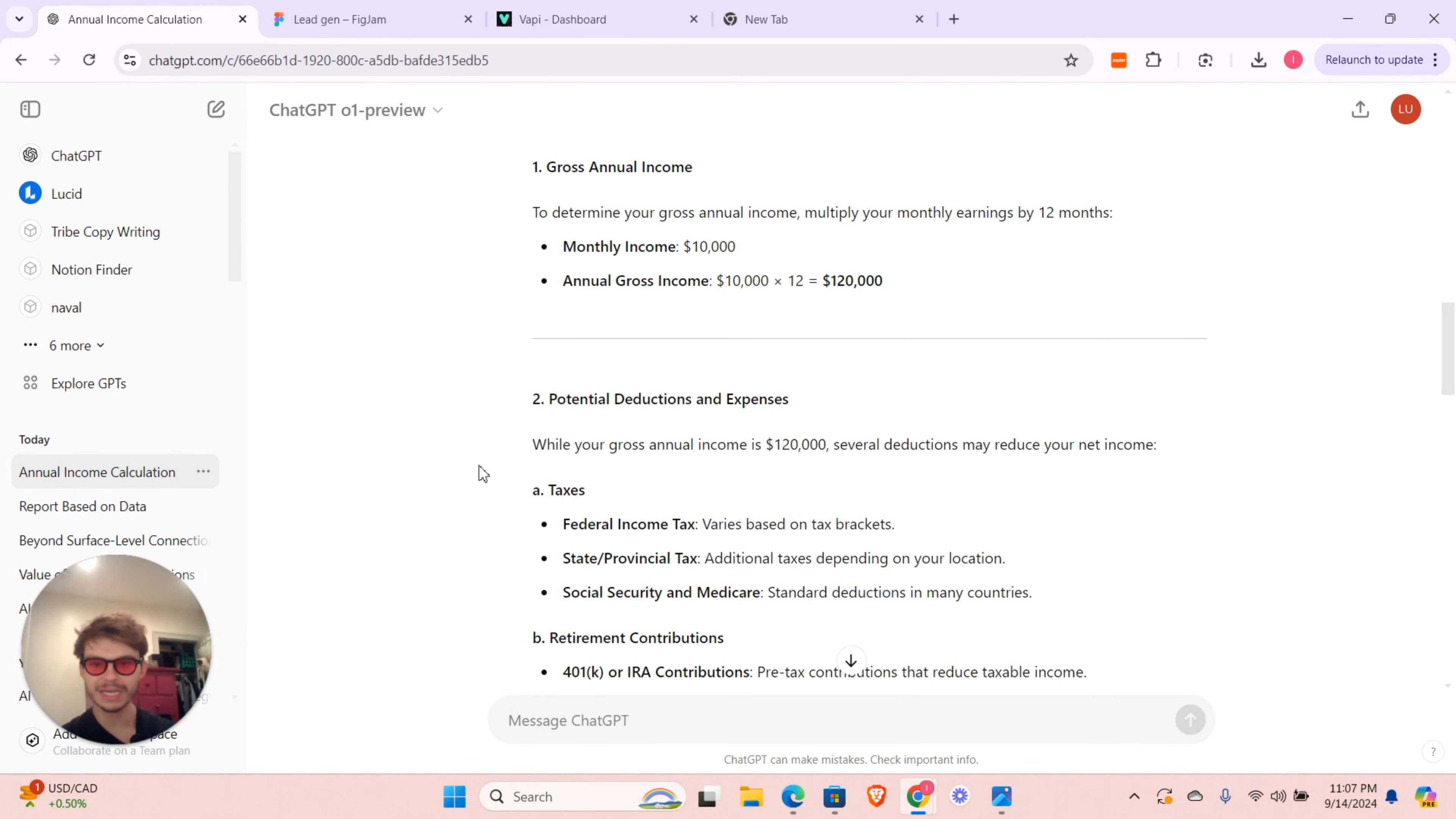
pyautogui.scroll(-4, 695, 581)
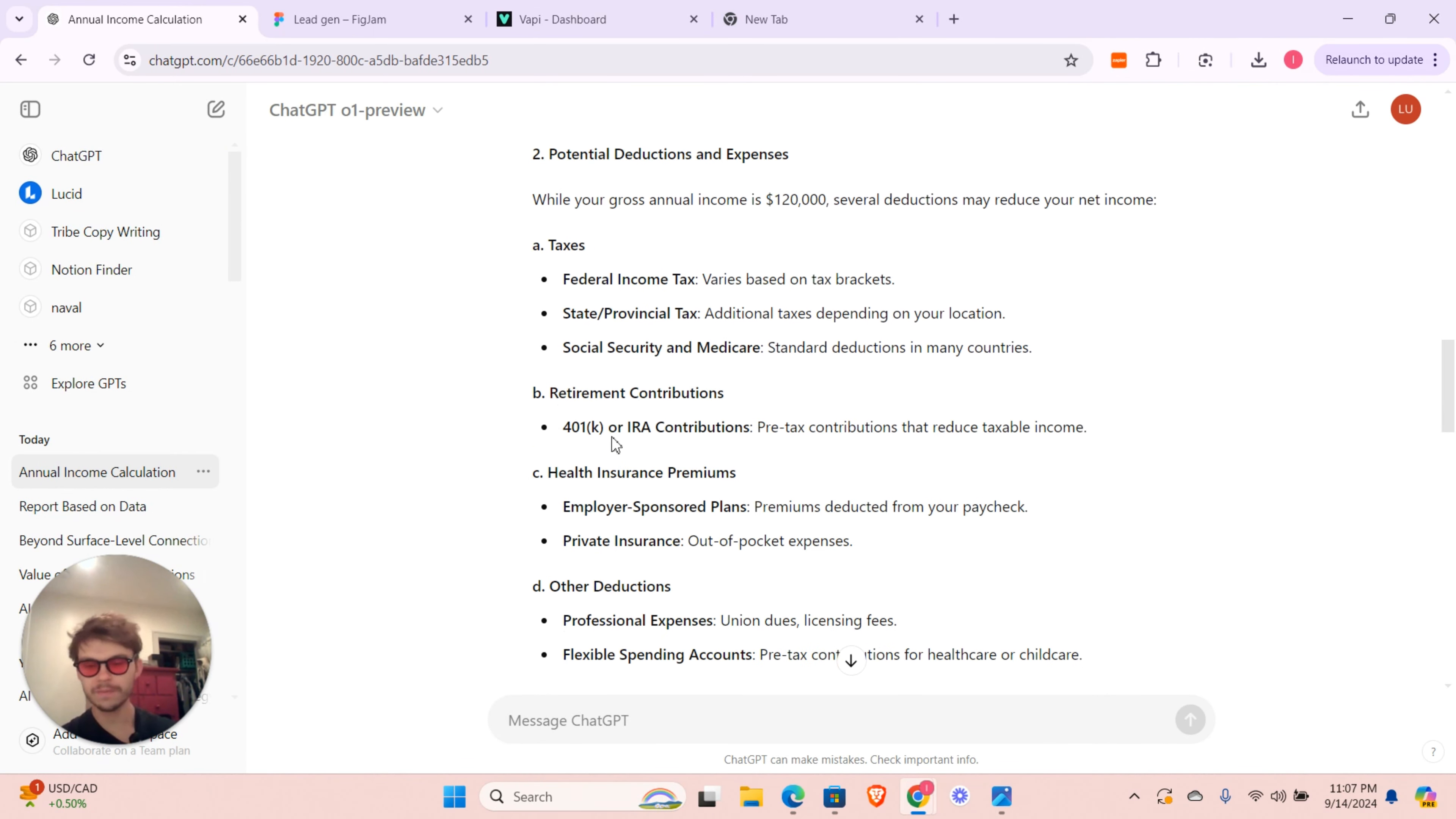
pyautogui.scroll(-8, 708, 500)
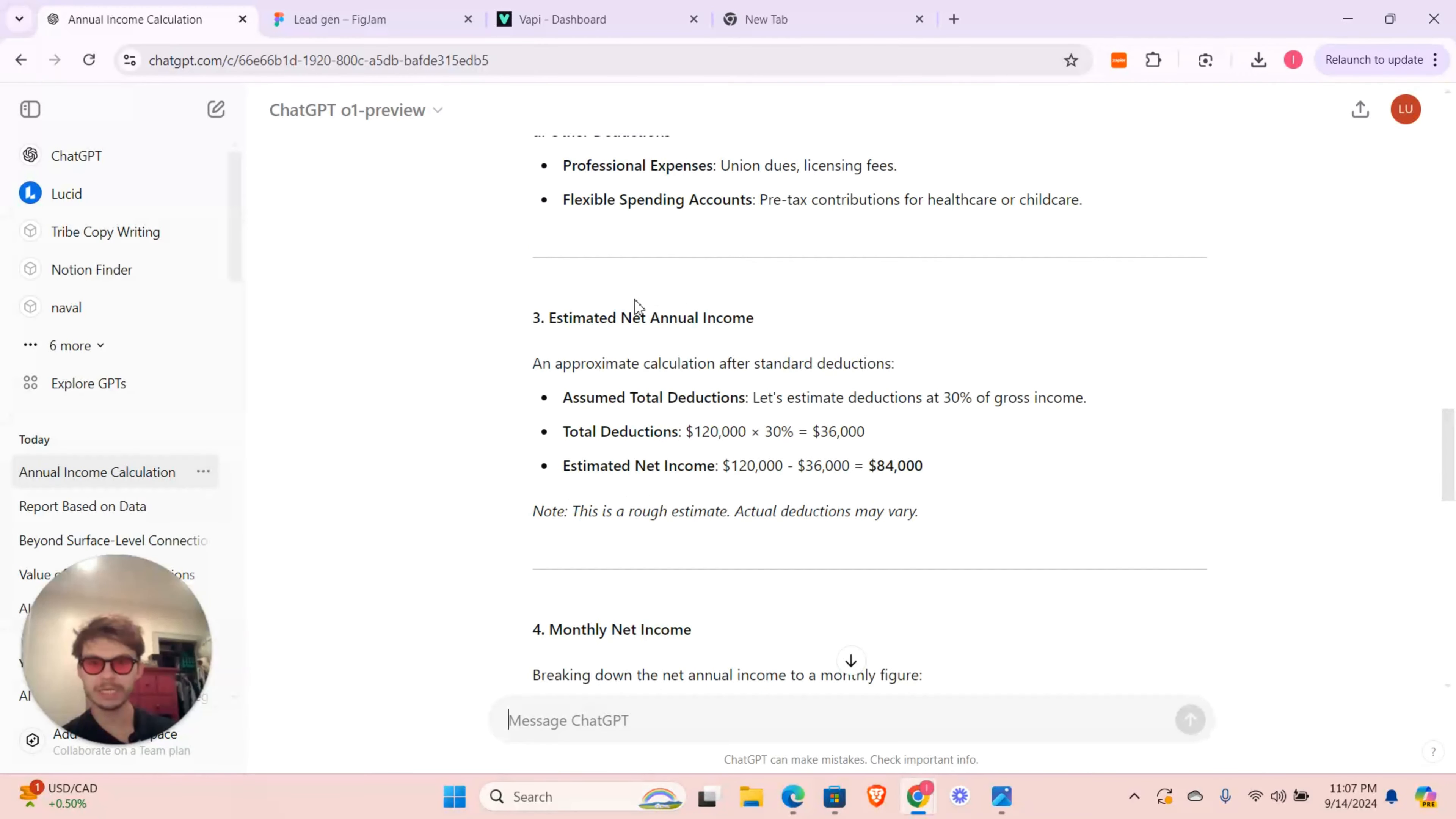
pyautogui.scroll(-8, 616, 409)
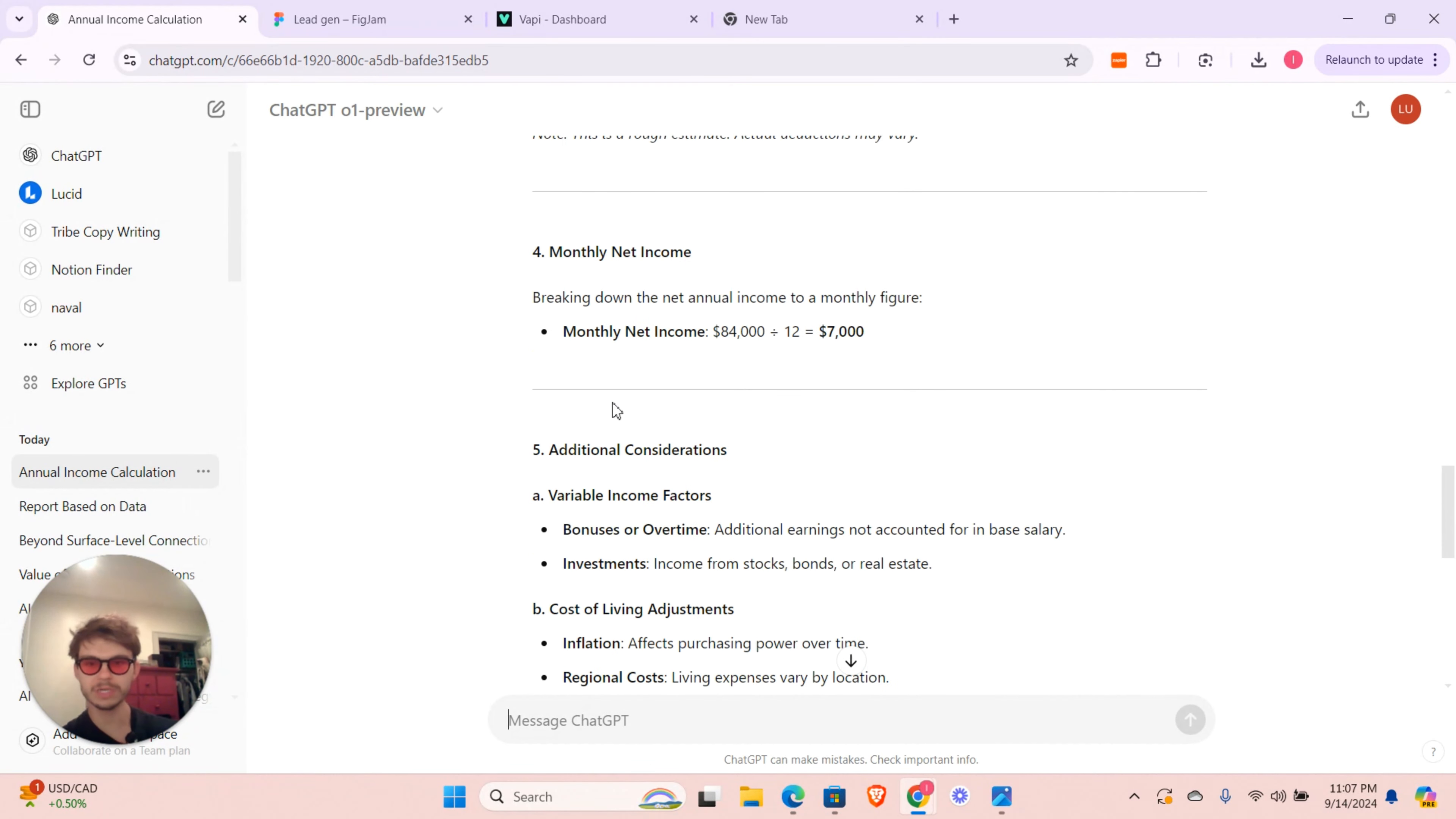
pyautogui.scroll(-1, 613, 408)
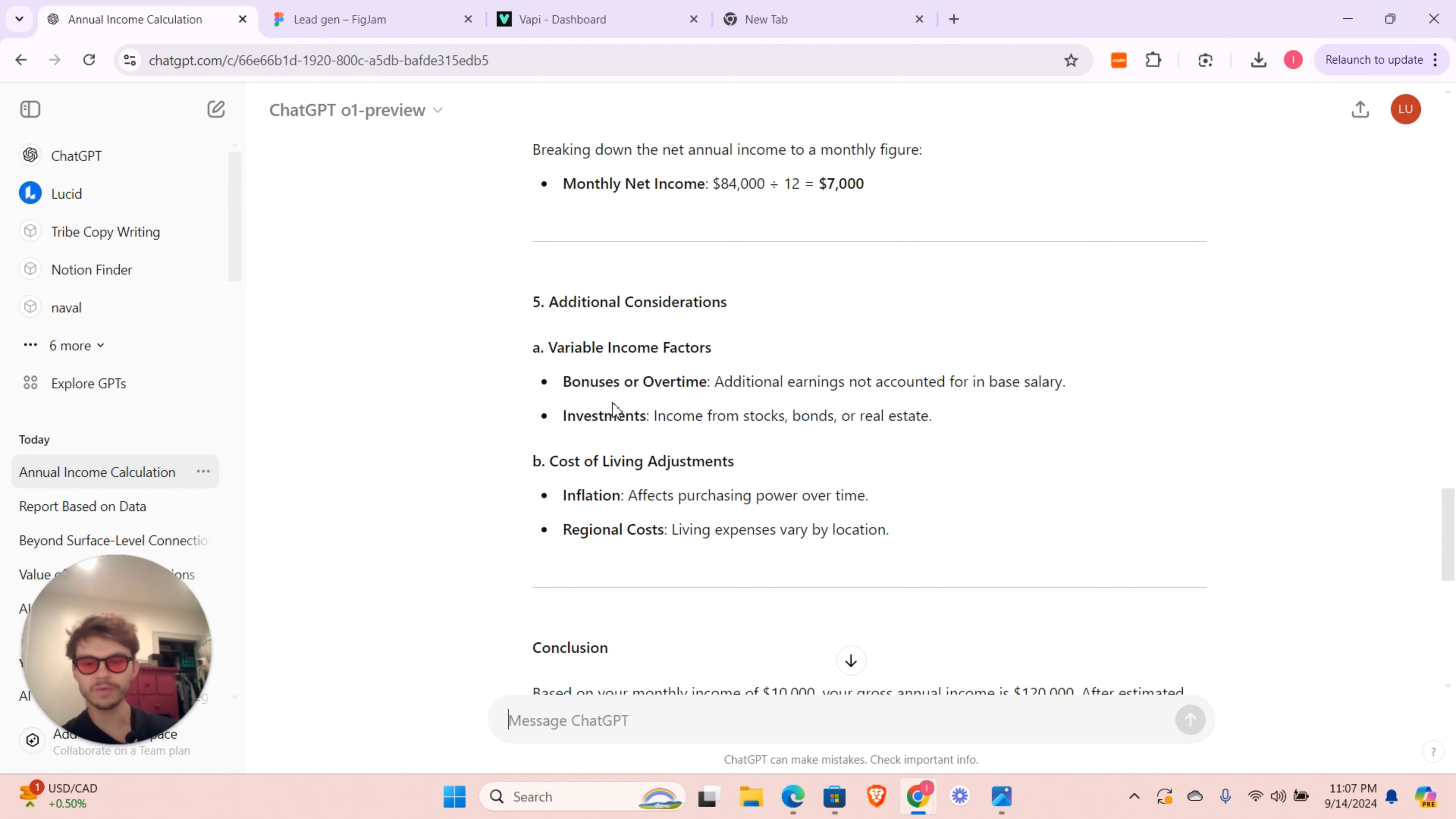
pyautogui.scroll(-6, 613, 408)
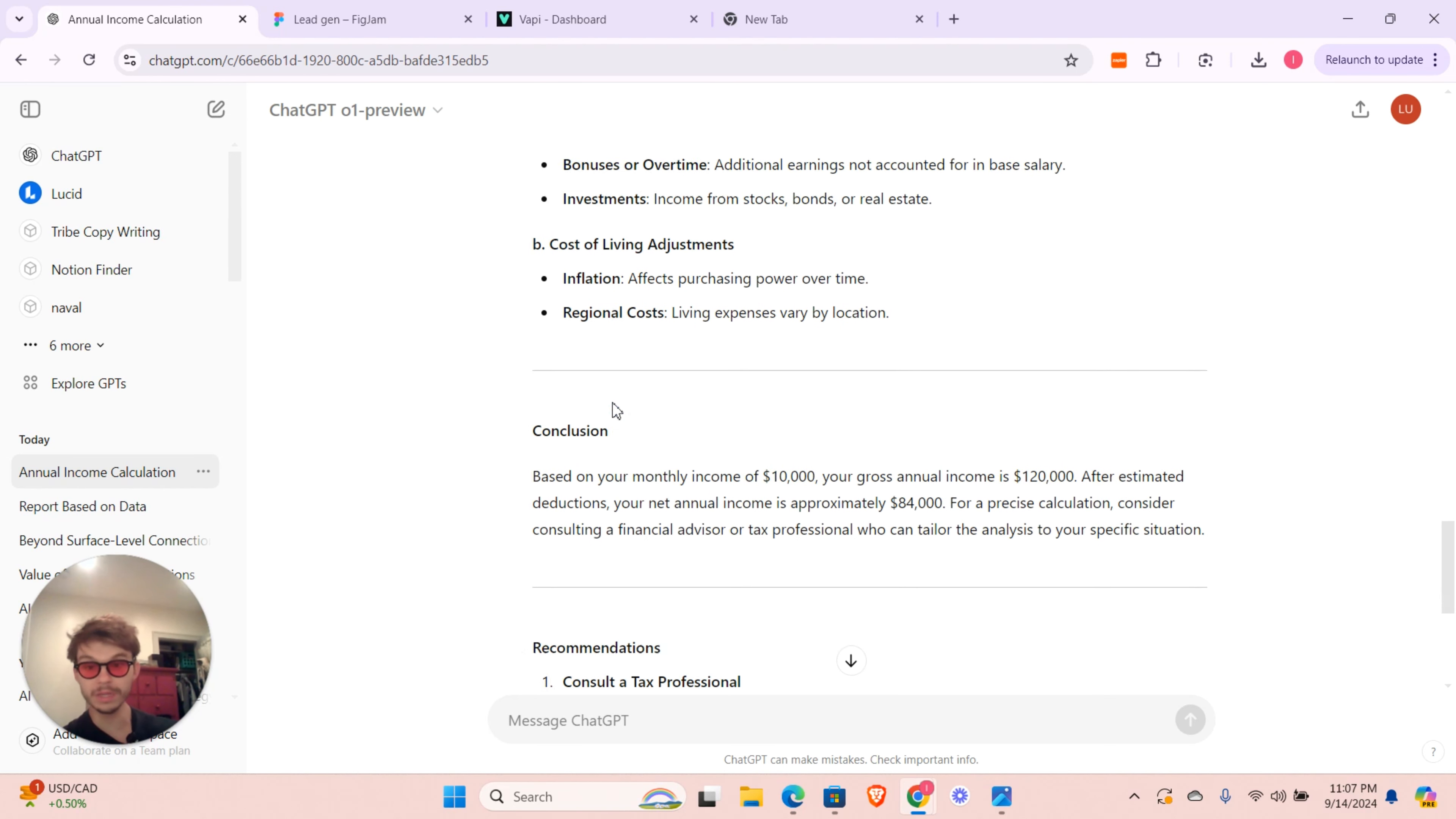
pyautogui.scroll(-3, 615, 404)
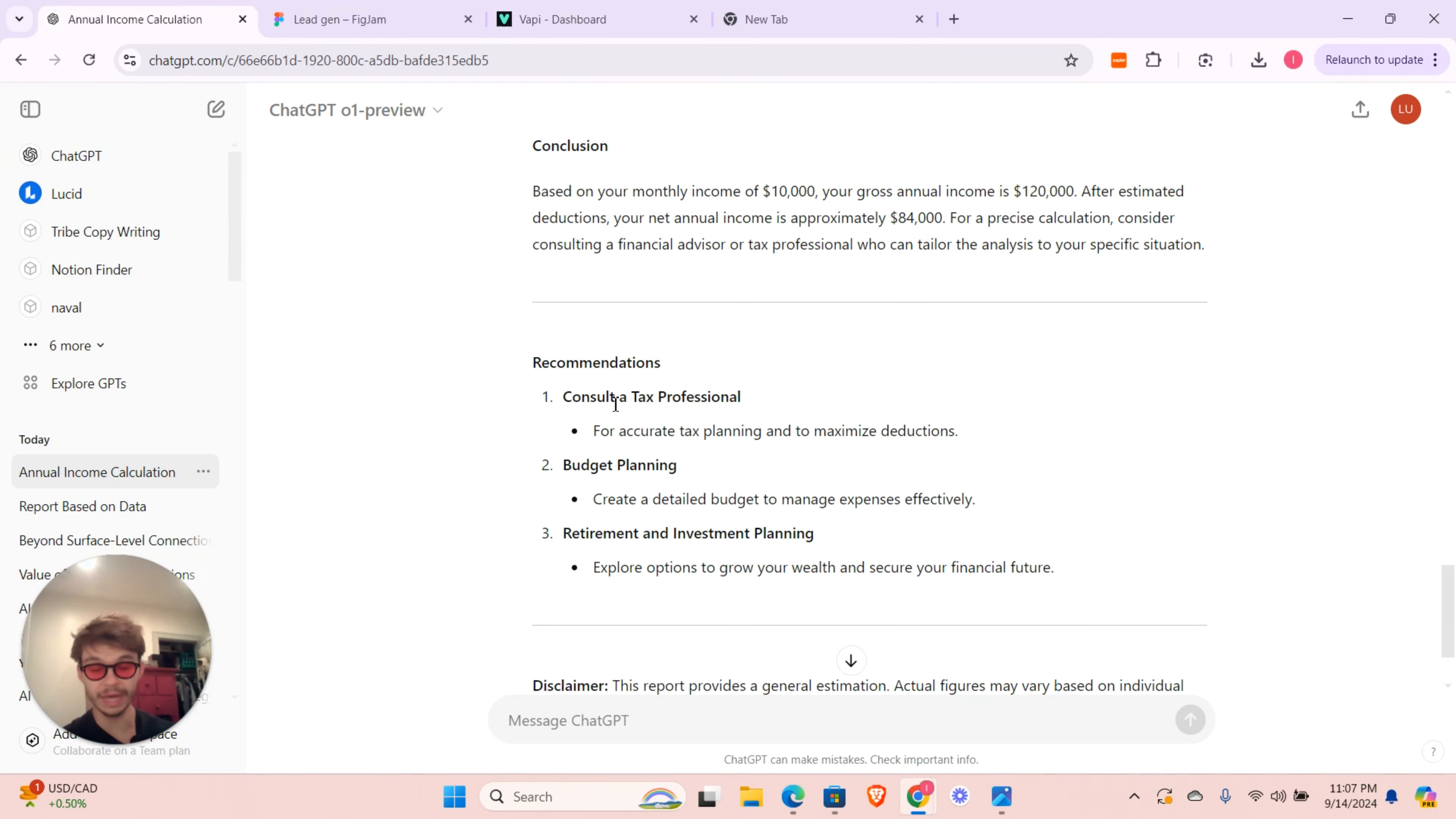
# - Review the o1-preview report's conclusion, potential deductions and closing recommendations once more
pyautogui.scroll(5, 616, 404)
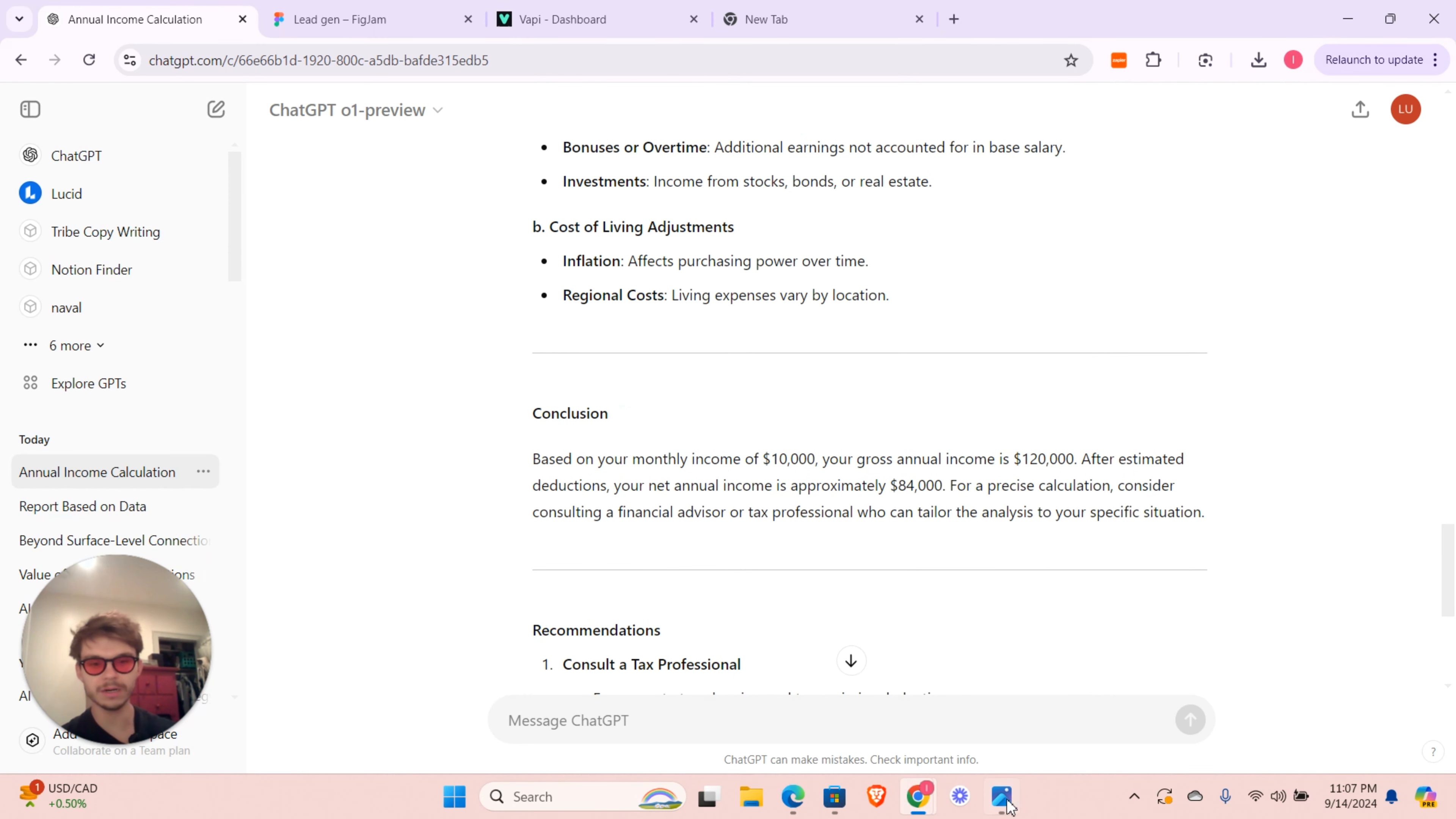
pyautogui.moveTo(1000, 803)
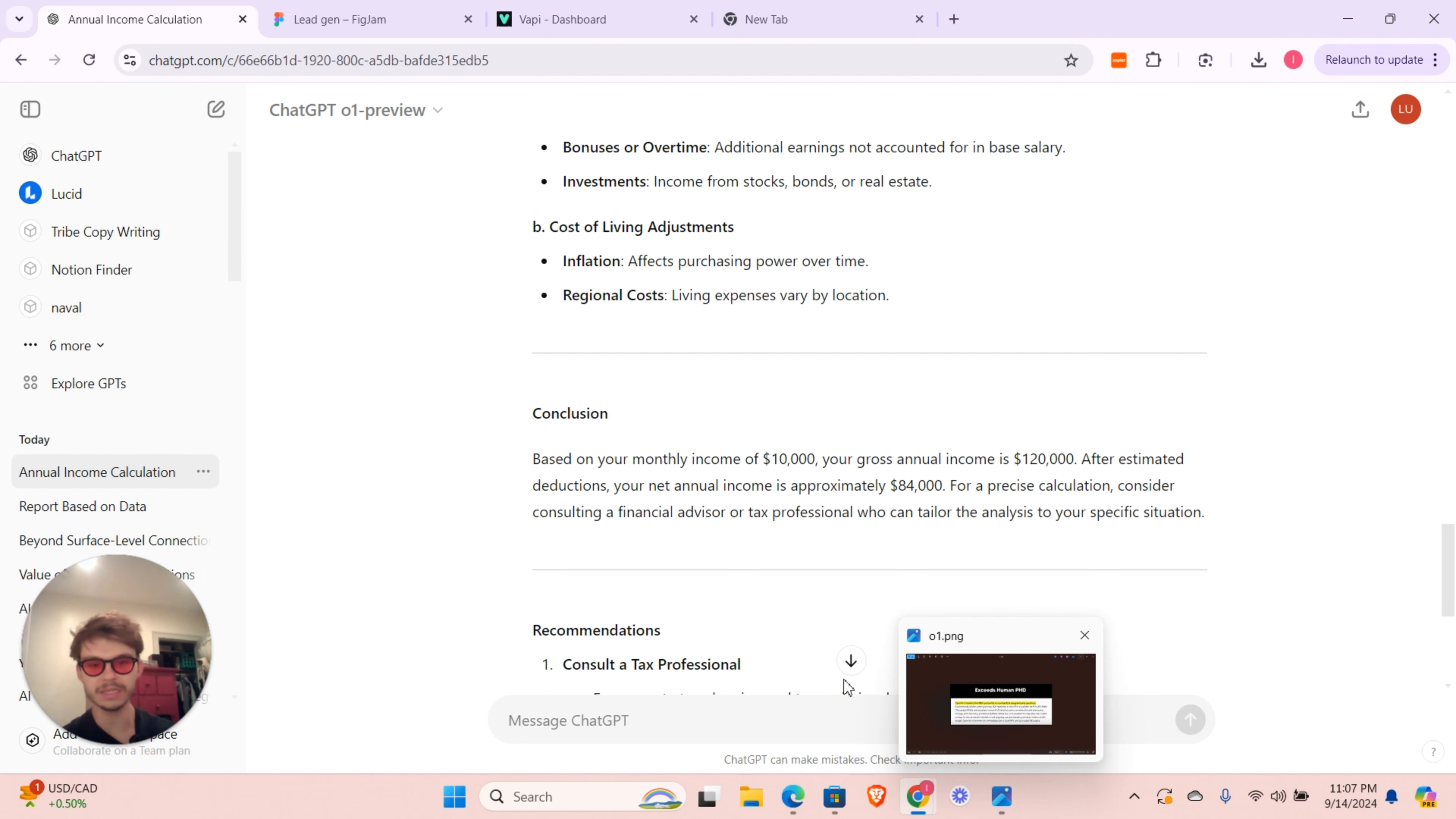
pyautogui.scroll(-7, 942, 414)
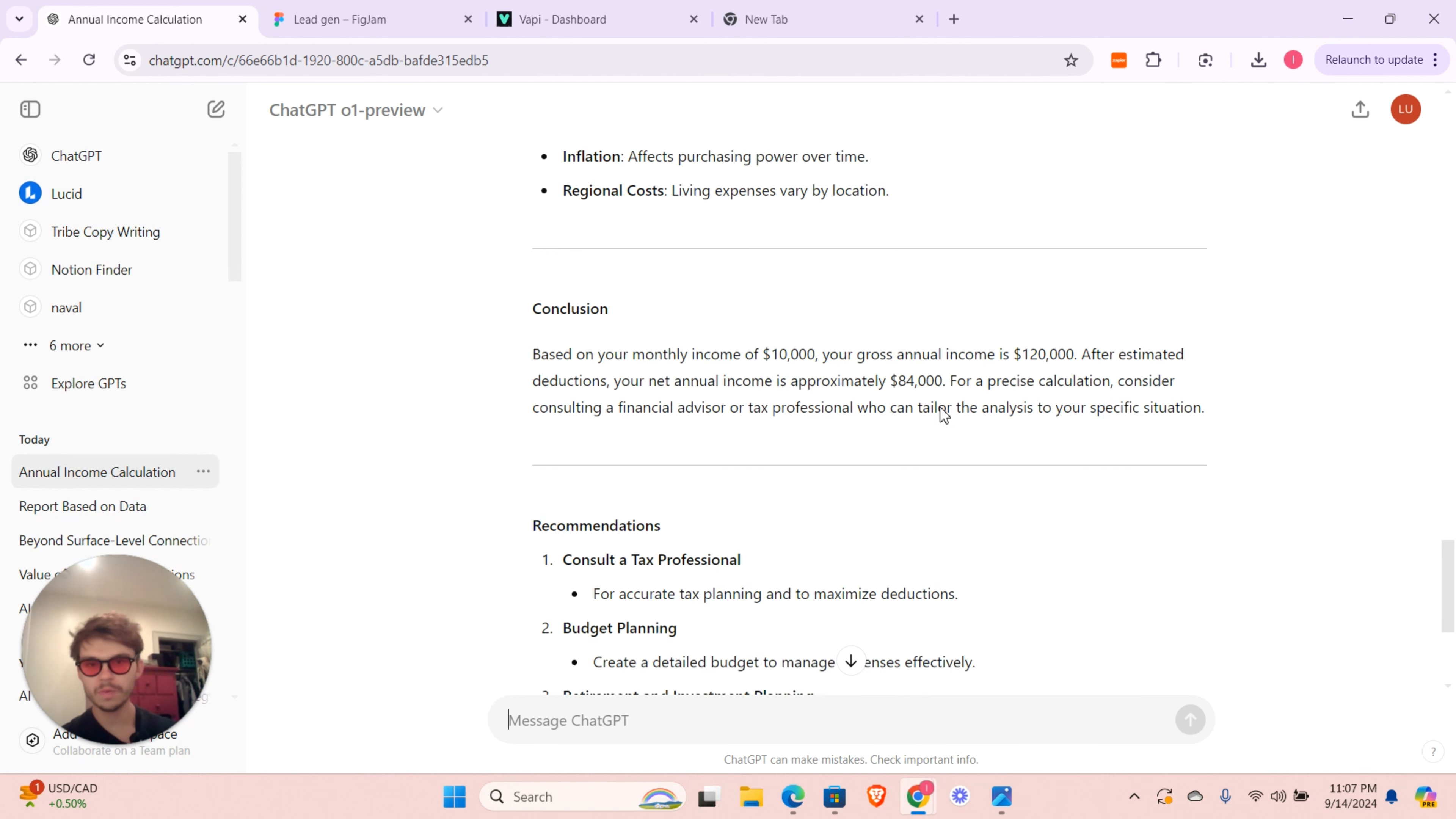
pyautogui.scroll(20, 942, 414)
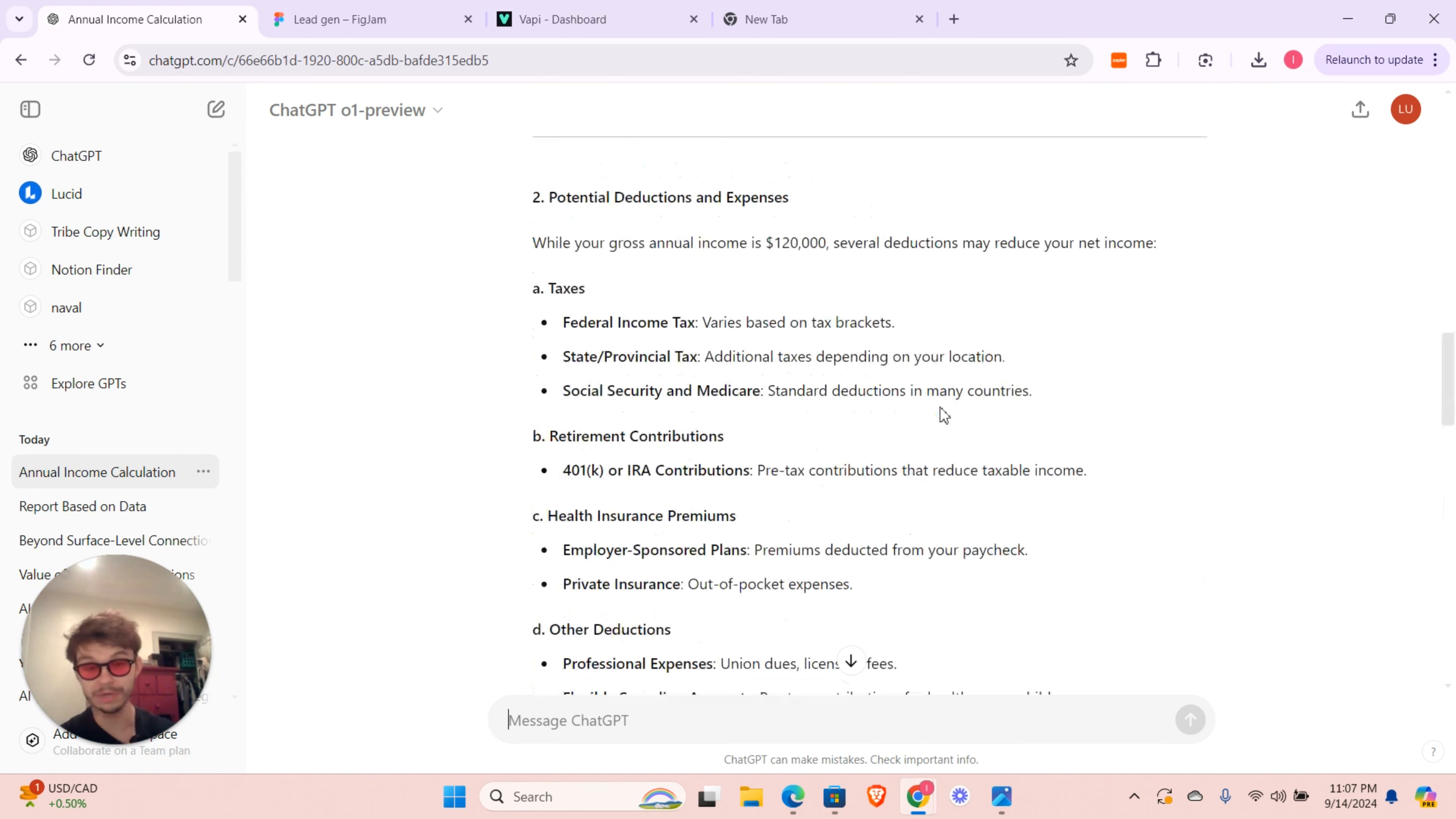
pyautogui.scroll(-6, 943, 408)
pyautogui.scroll(-20, 943, 409)
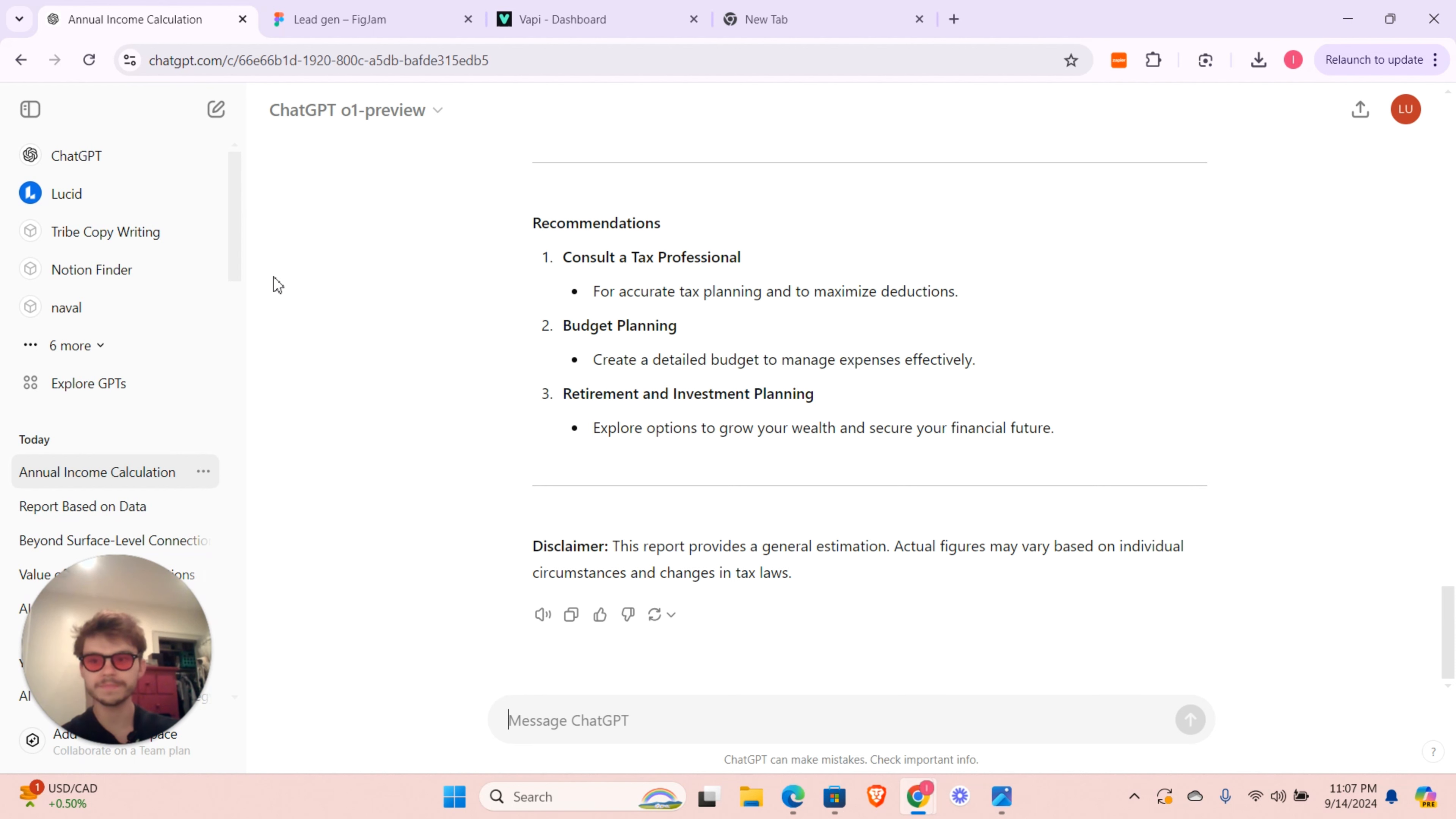
pyautogui.scroll(-1, 168, 399)
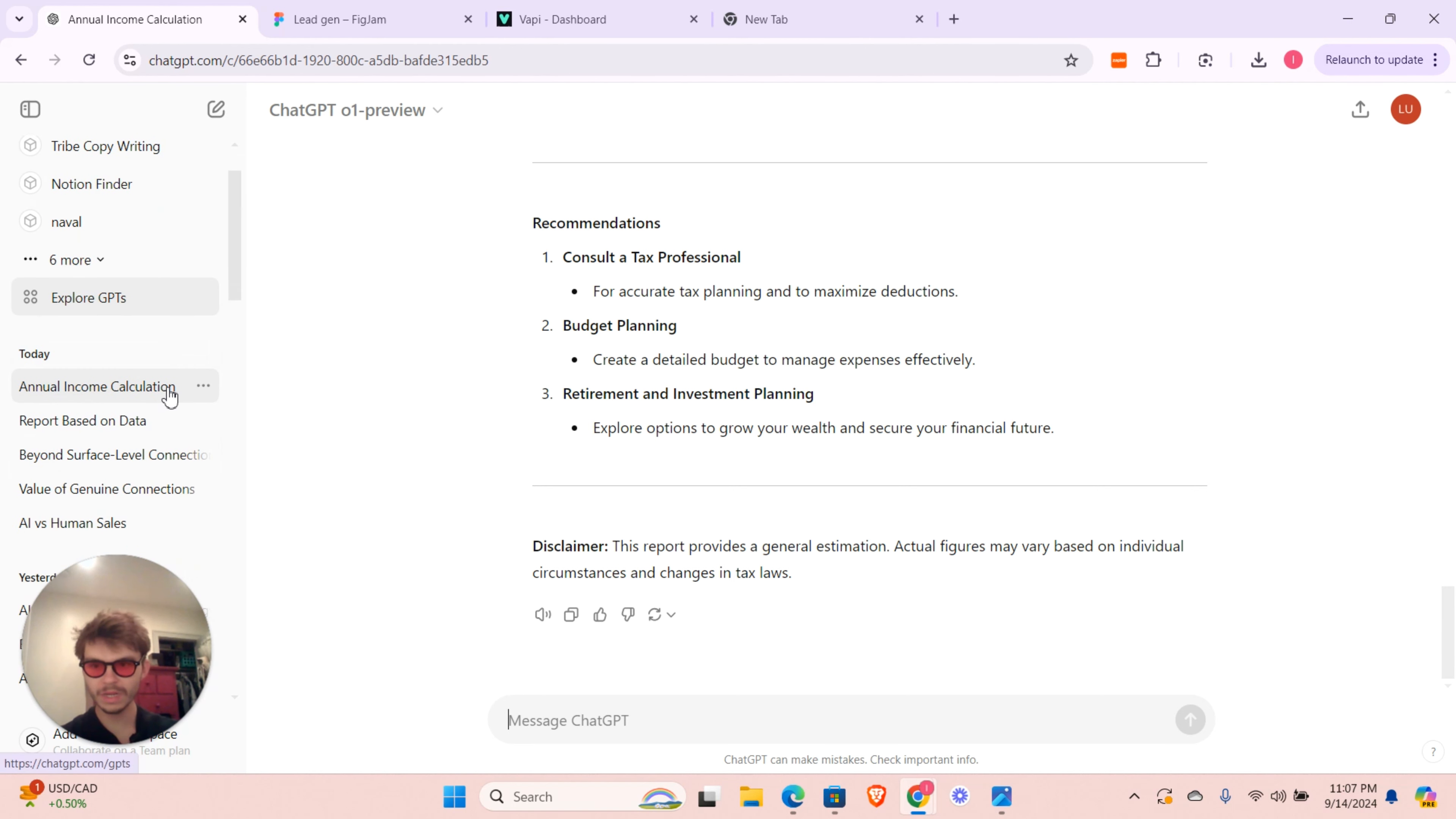
# - Open the Beyond Surface-Level Connections chat and read the friendship prompt and o1-preview's answer, highlighting the answer text
pyautogui.click(153, 450)
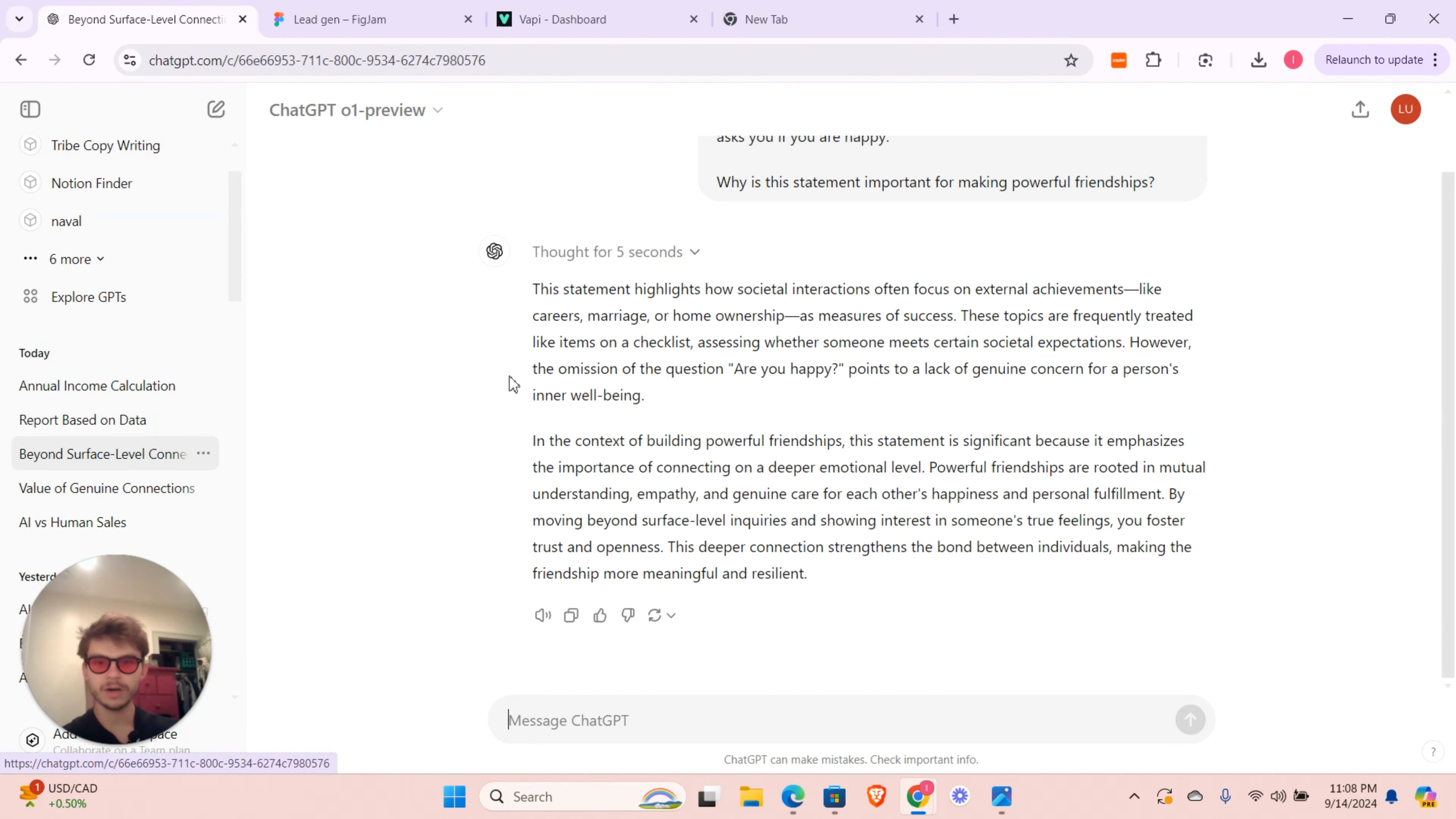
pyautogui.scroll(1, 660, 264)
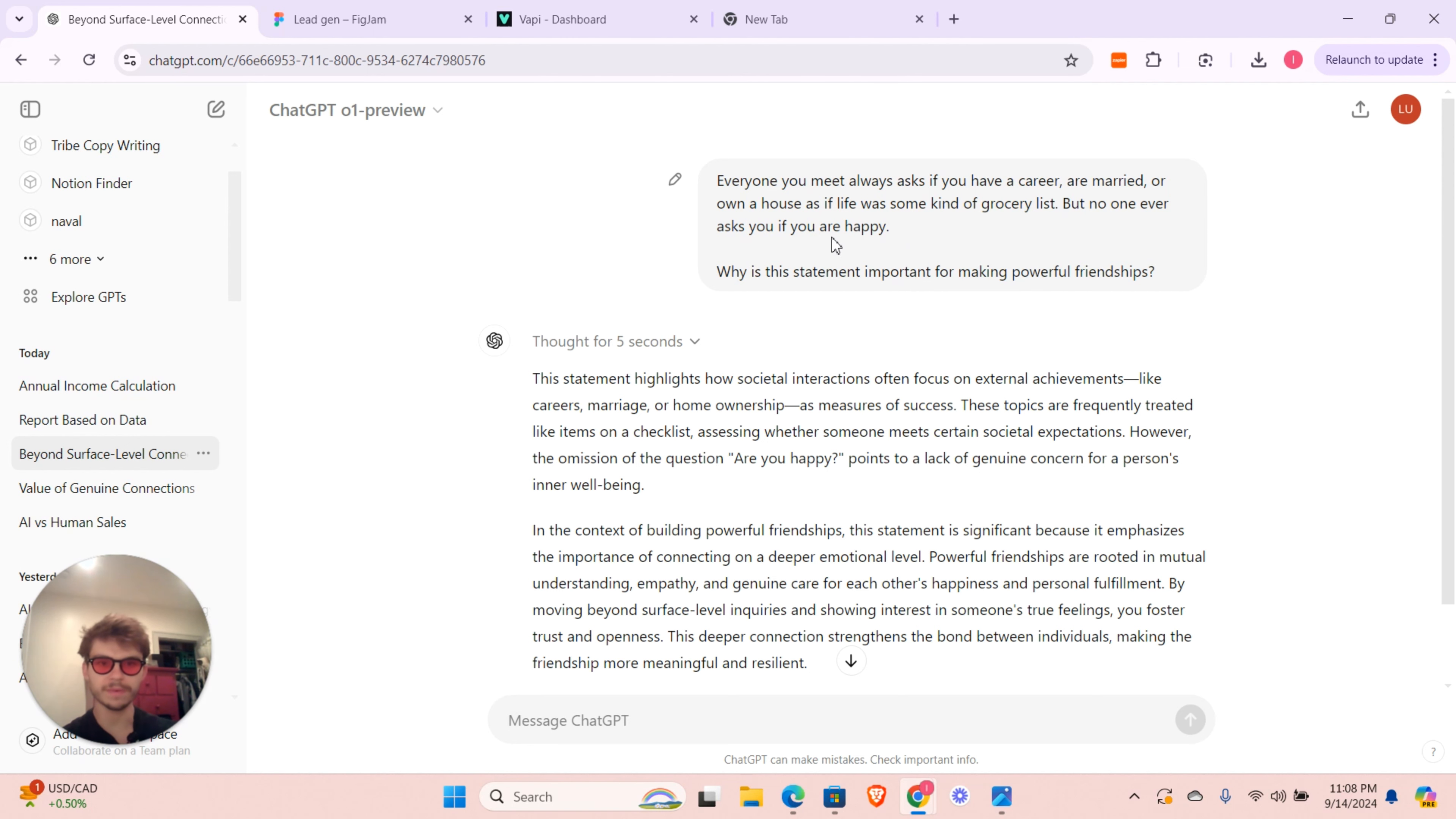
pyautogui.scroll(-2, 871, 419)
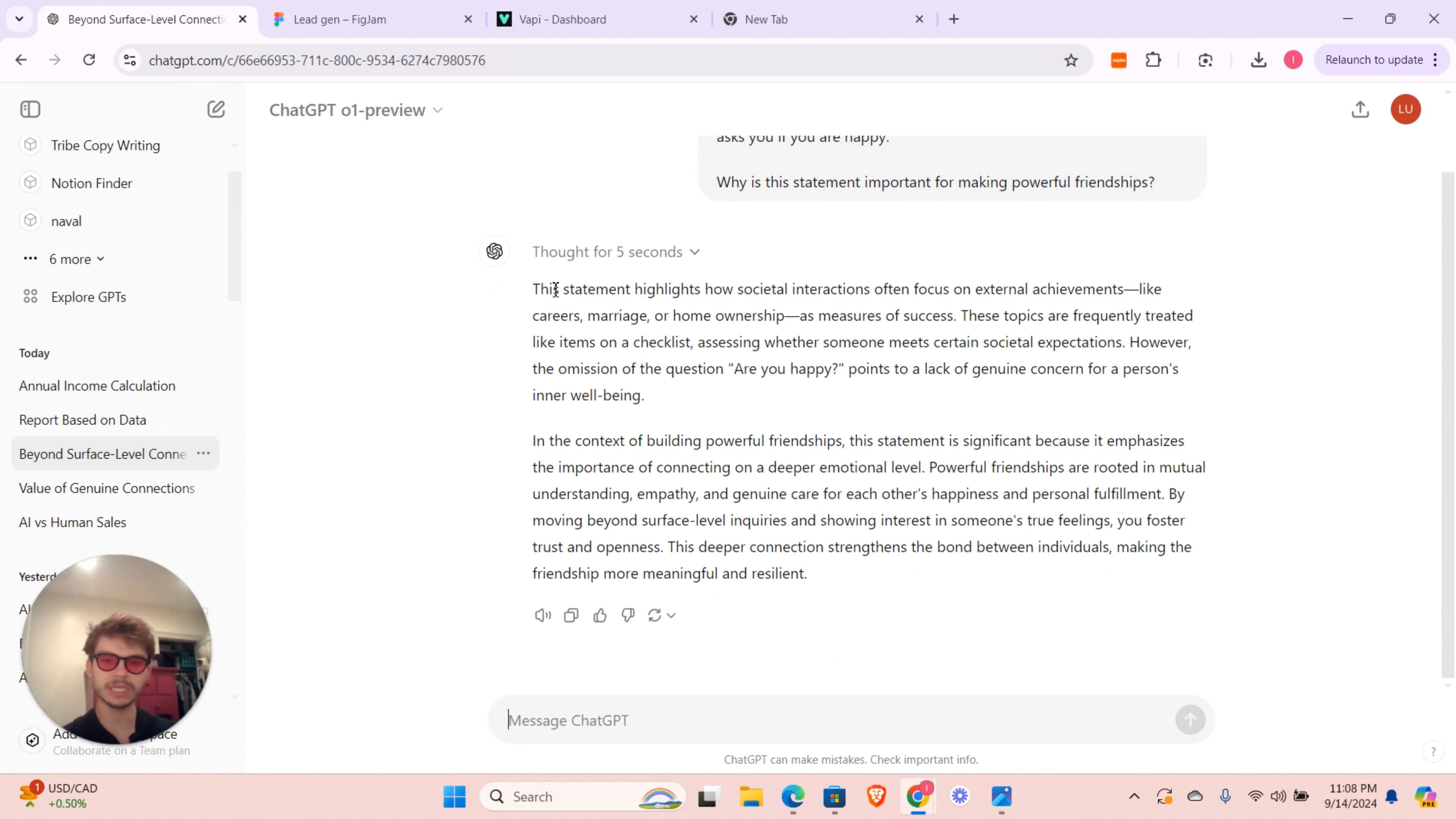
pyautogui.moveTo(514, 289); pyautogui.dragTo(914, 666)
pyautogui.click(895, 632)
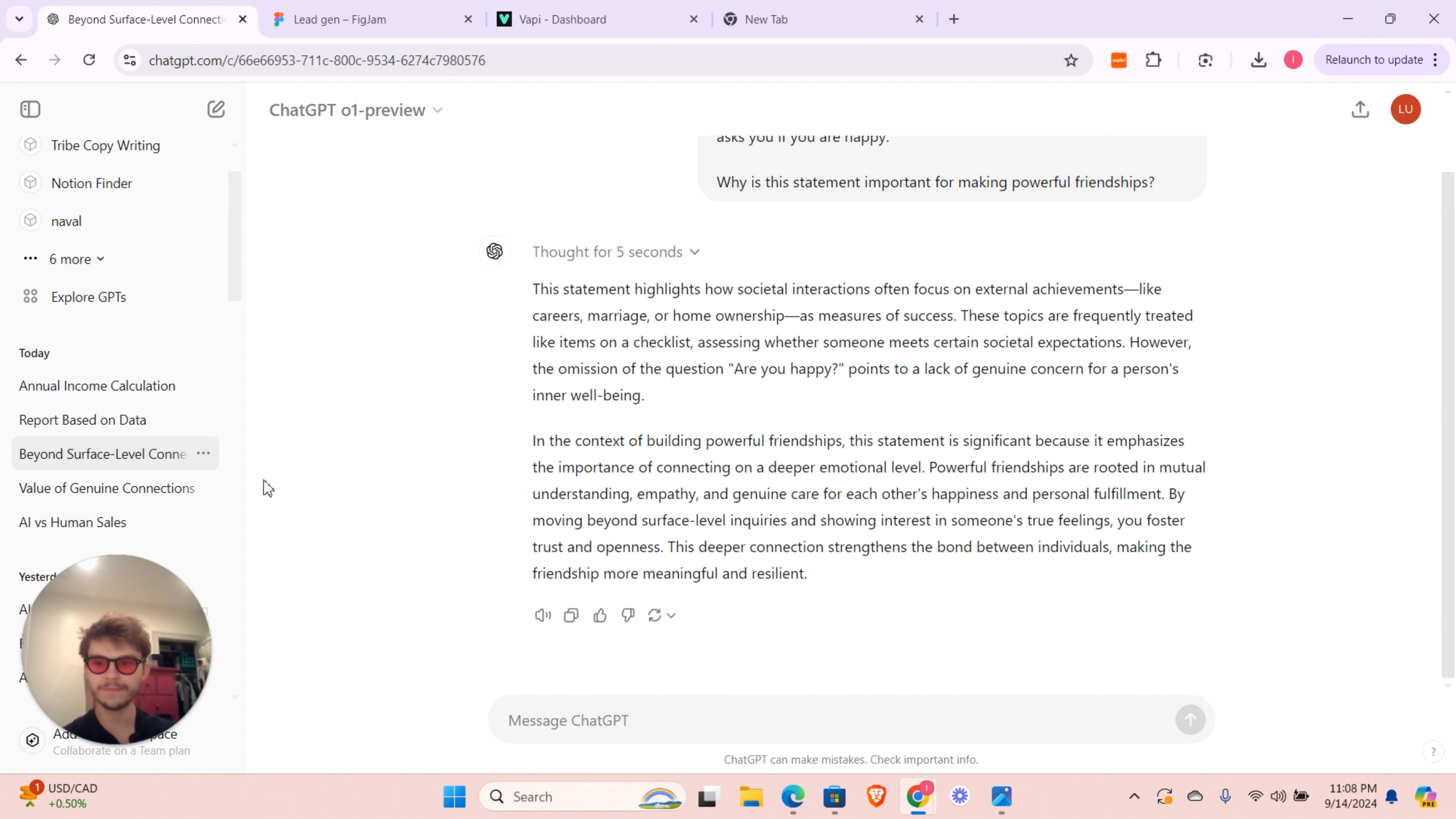
# - Open the Value of Genuine Connections chat and read 4o's answer to the same friendship prompt, highlighting its opening paragraphs
pyautogui.click(112, 475)
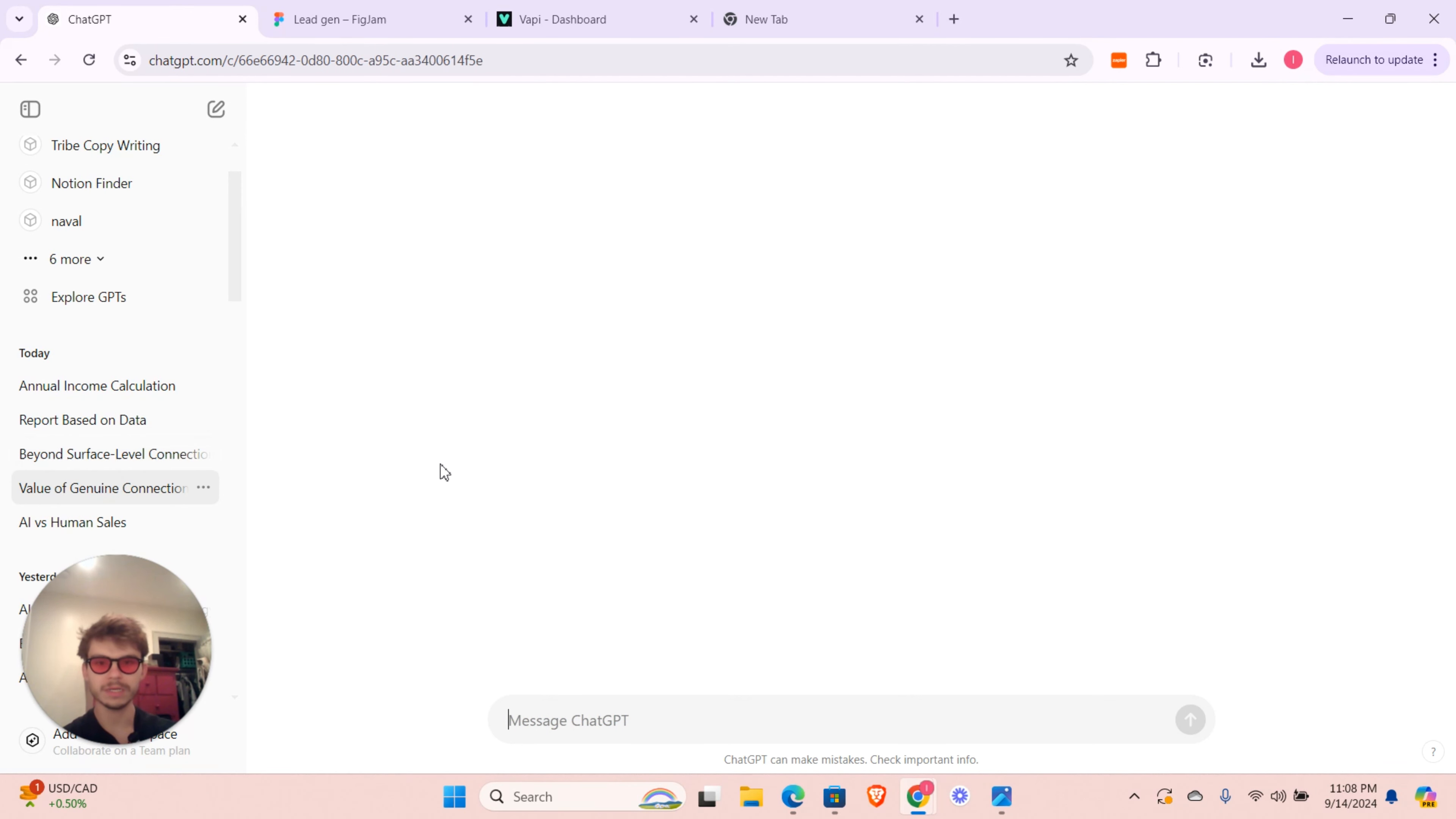
pyautogui.scroll(2, 791, 429)
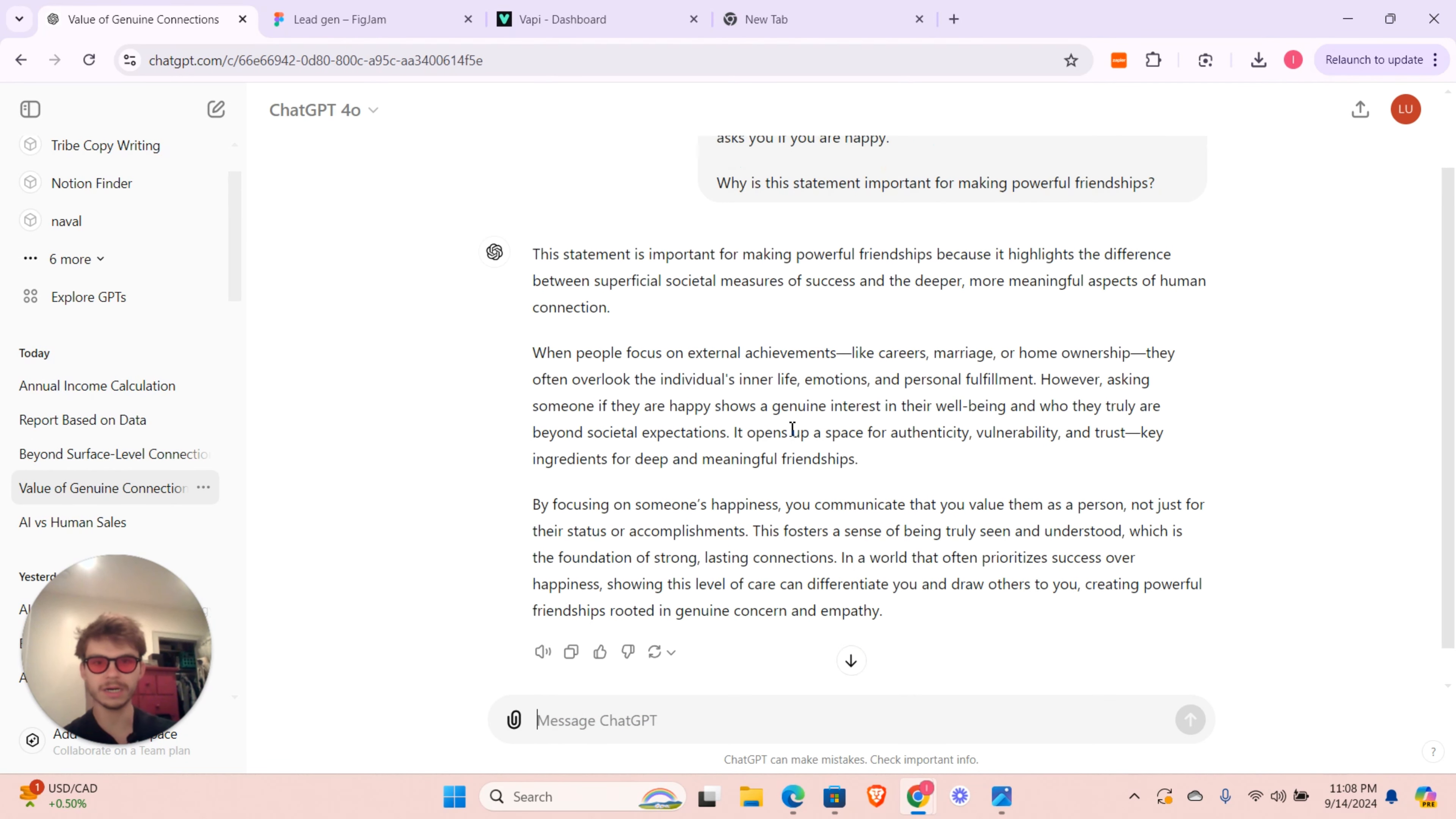
pyautogui.scroll(-1, 790, 430)
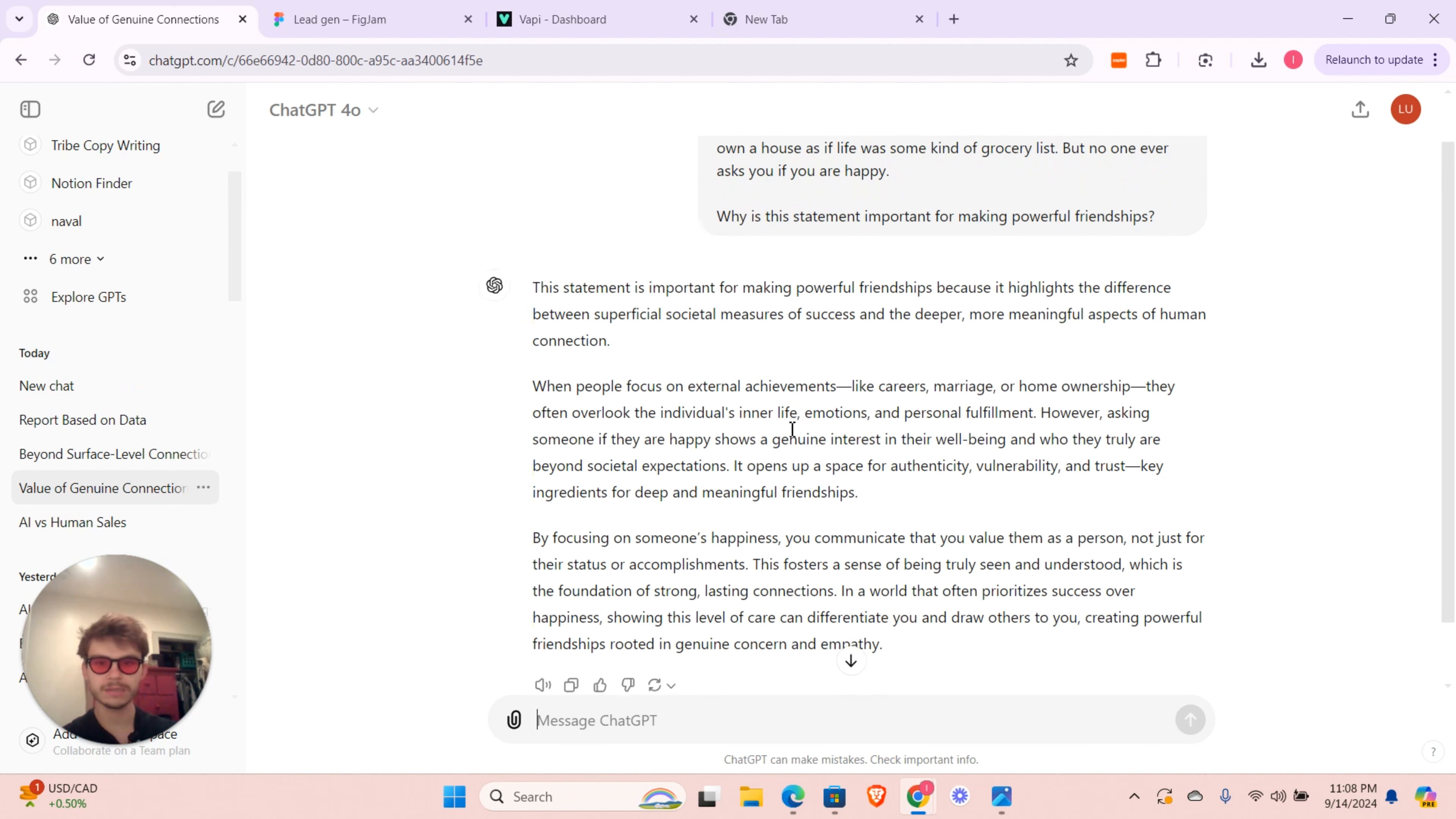
pyautogui.moveTo(583, 289); pyautogui.dragTo(887, 441)
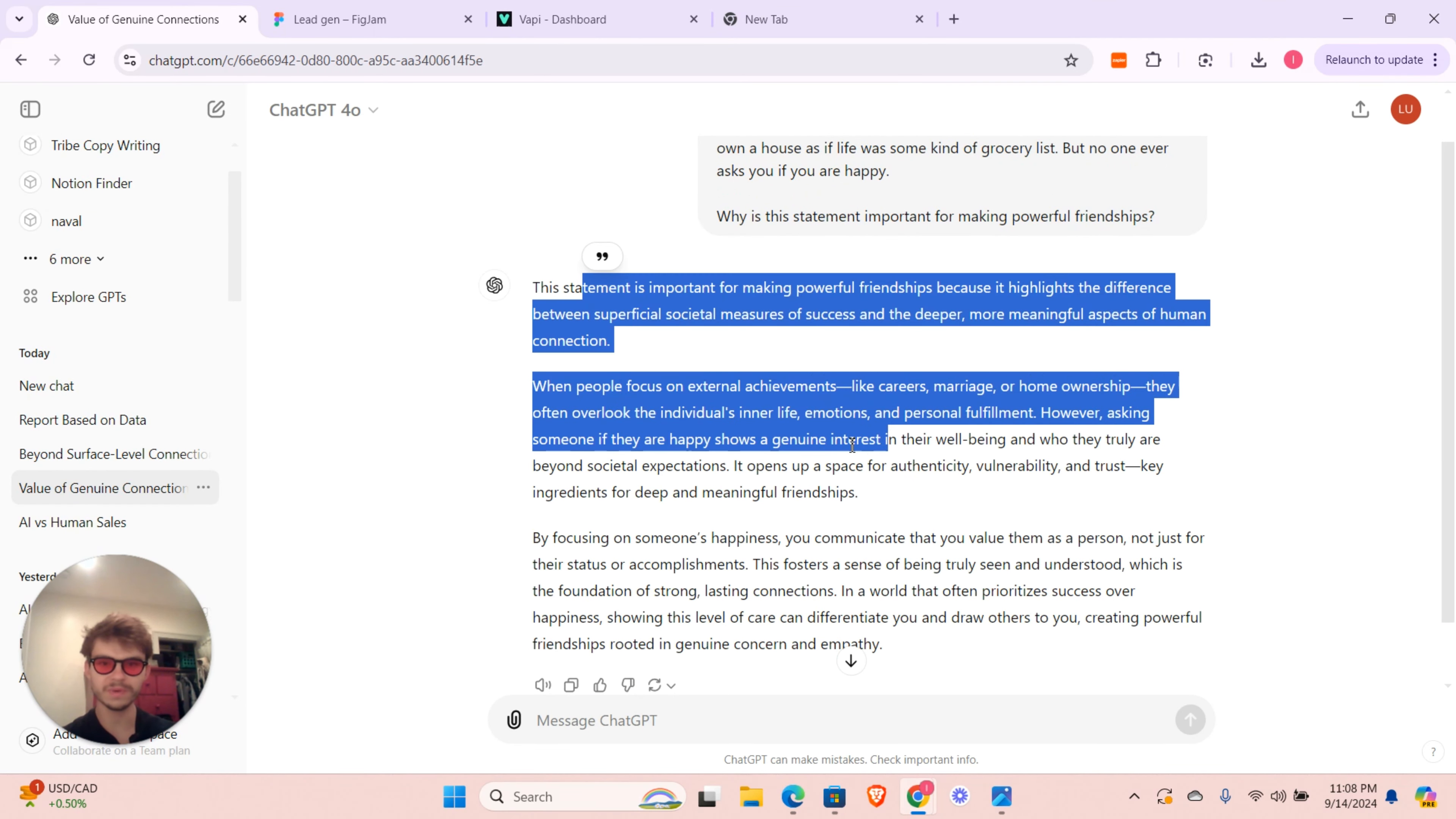
pyautogui.click(891, 496)
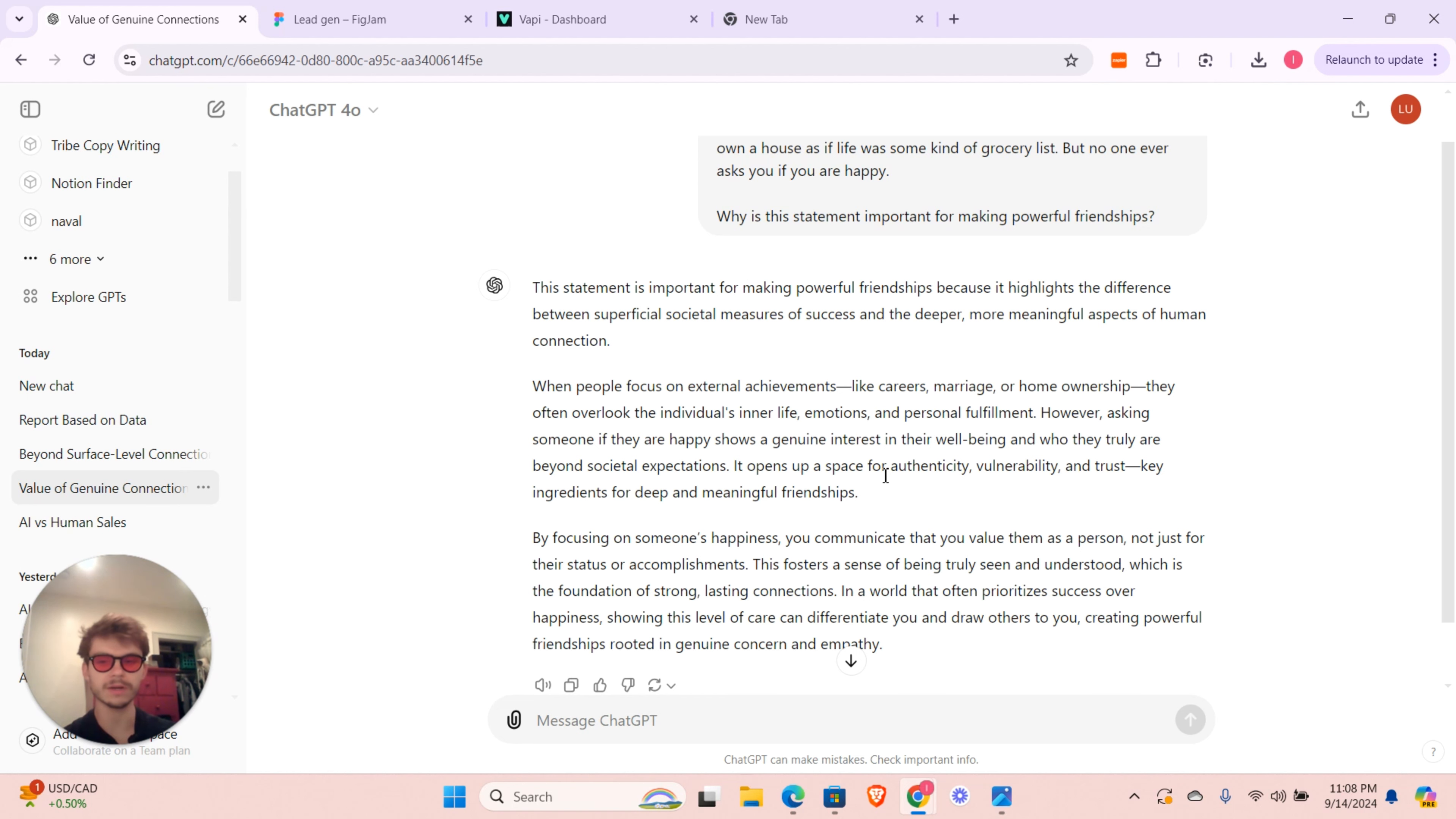
# - Reopen the Beyond Surface-Level Connections chat, view the Customer Service assistant in the Vapi dashboard, and return to ChatGPT
pyautogui.click(73, 466)
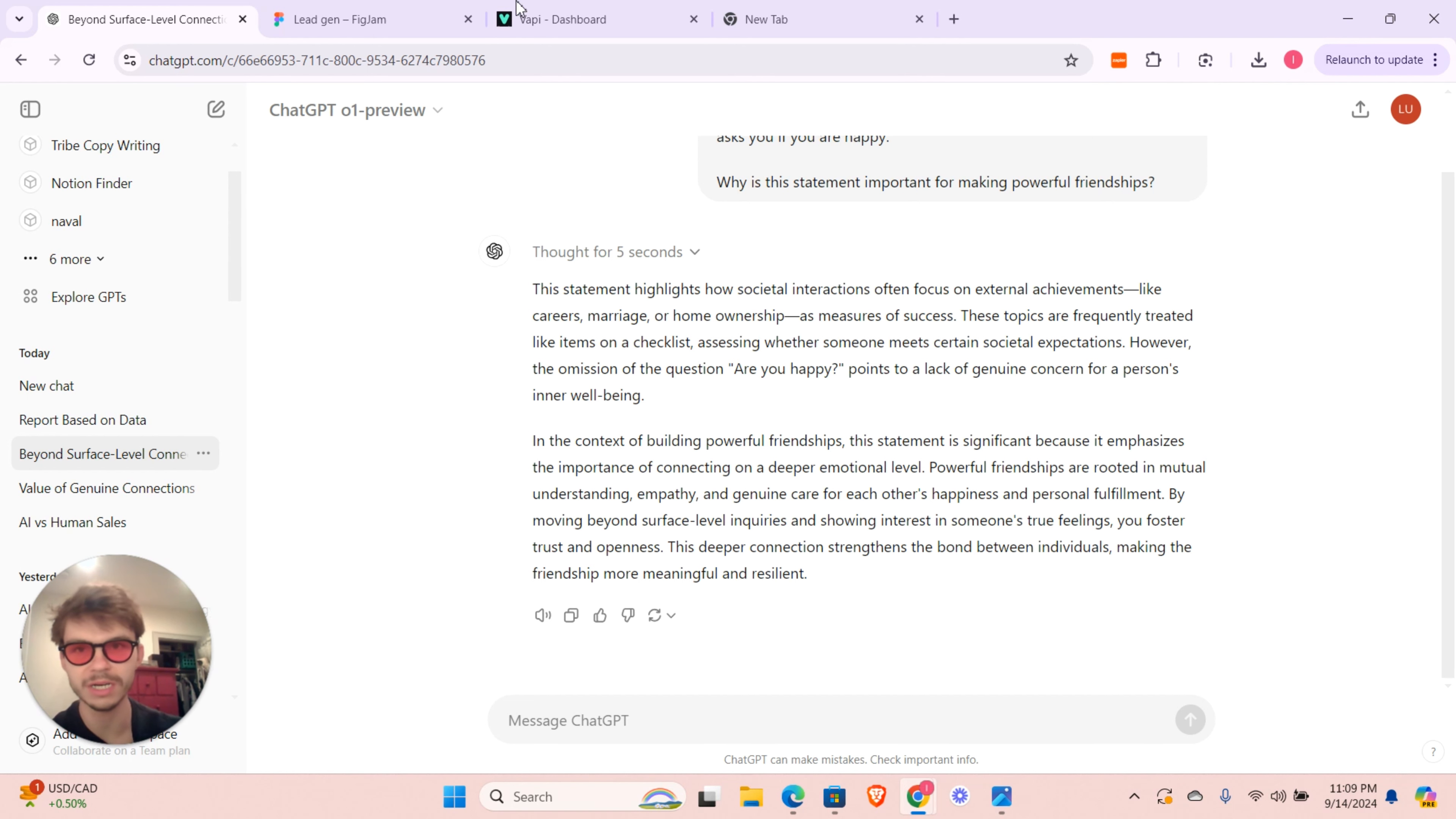
pyautogui.click(500, 11)
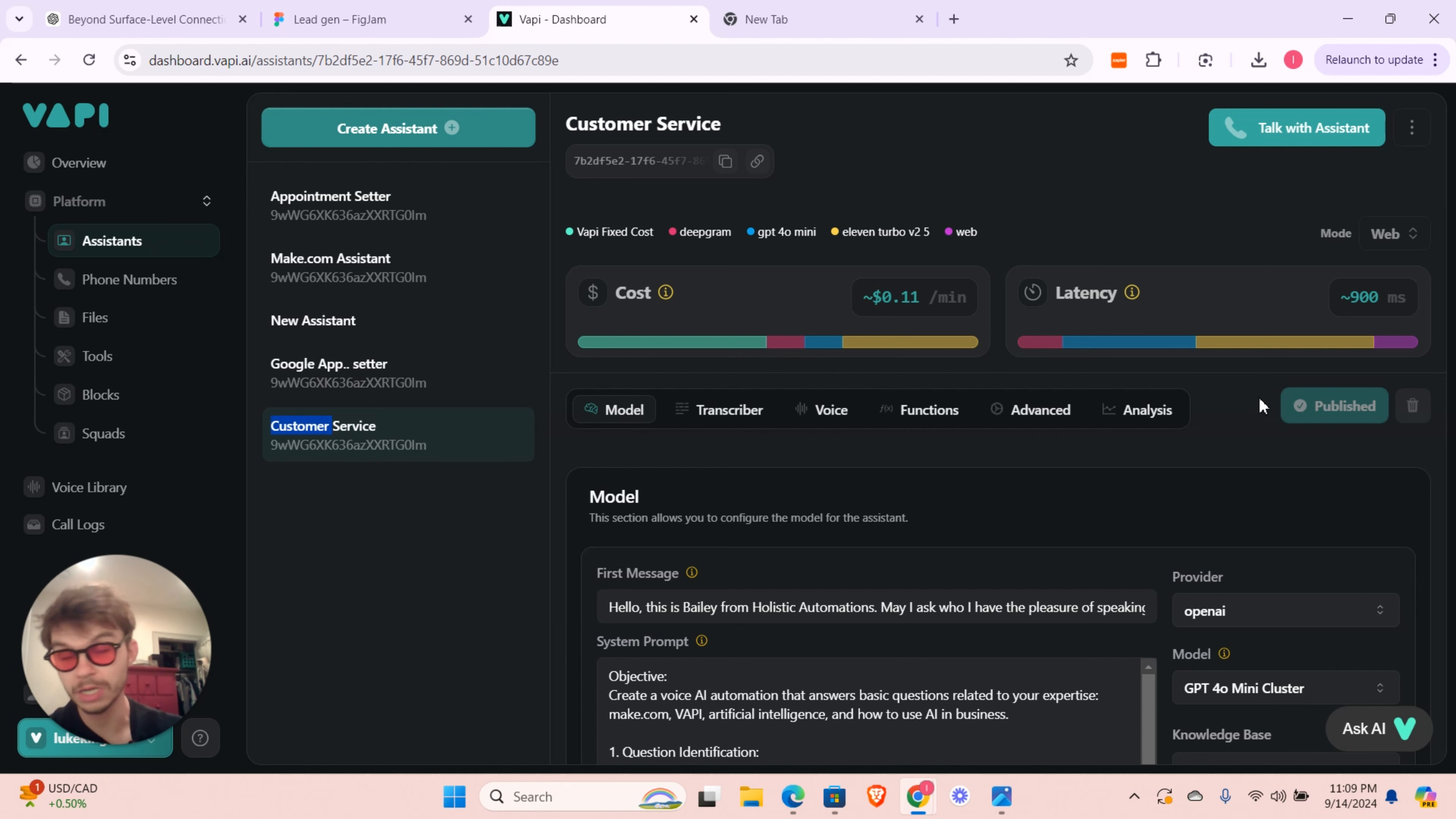
pyautogui.click(173, 8)
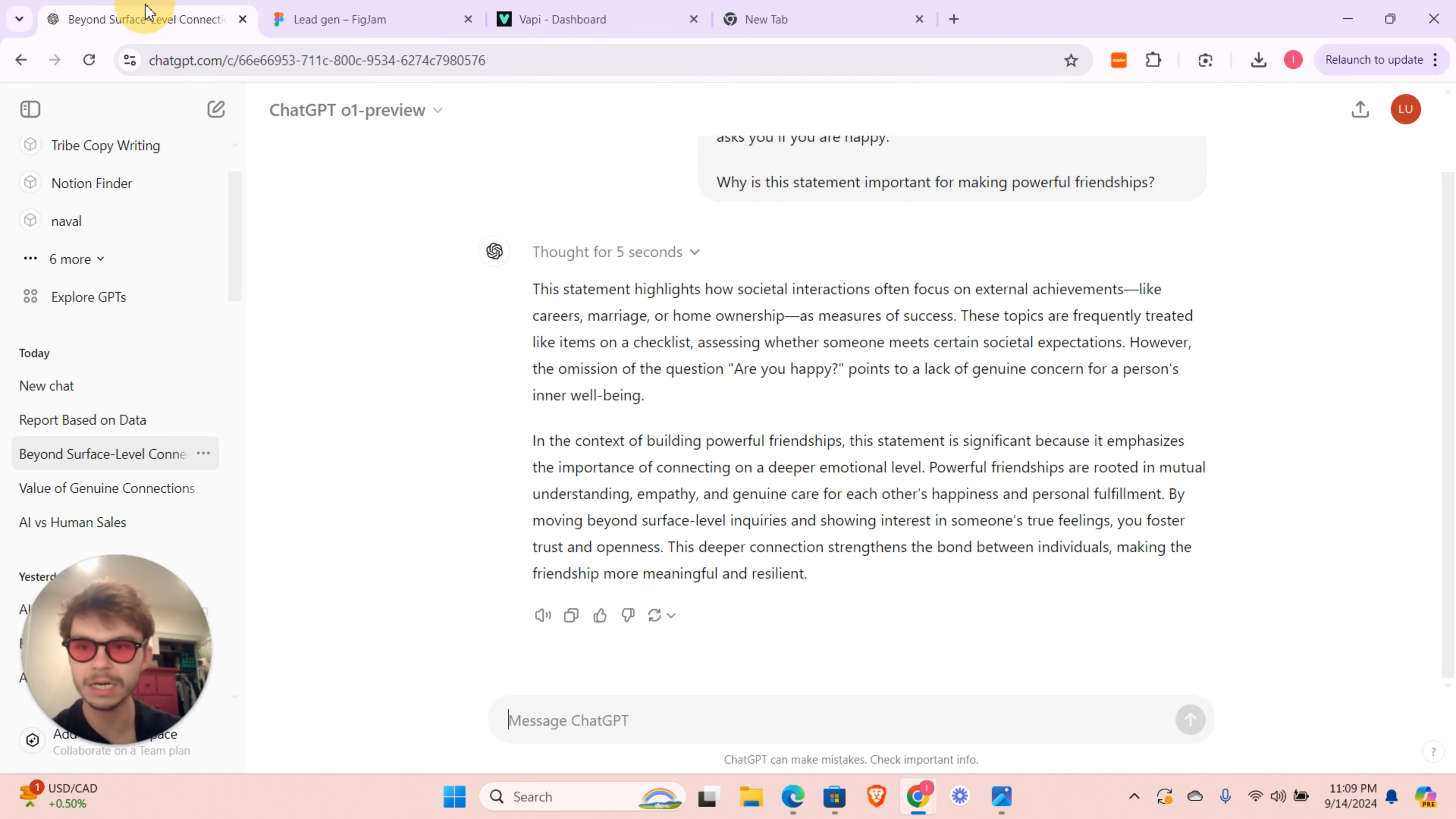
# - Open the AI vs Human Sales chat and look through the pasted video transcript down to its closing question about the math
pyautogui.click(105, 519)
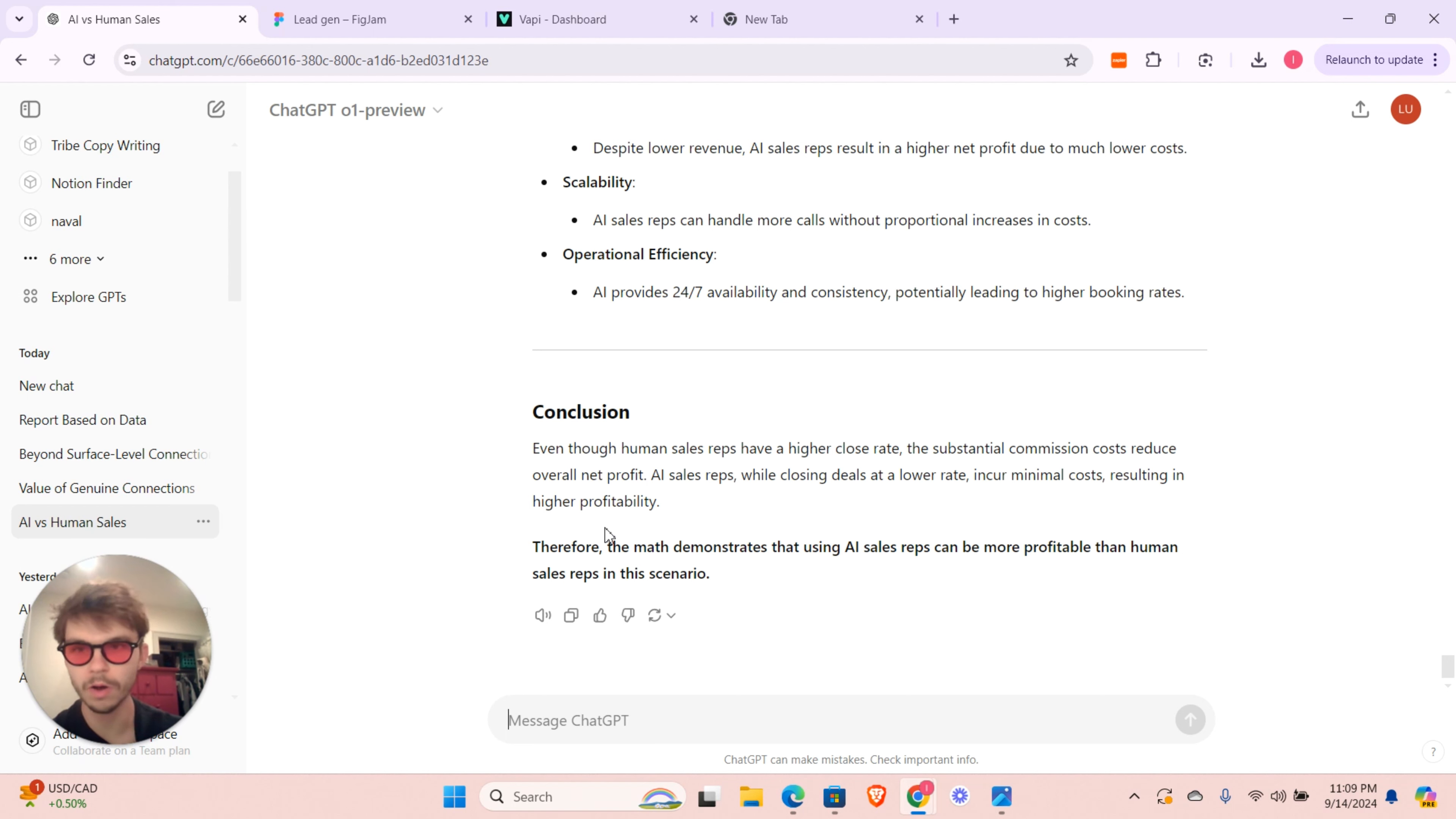
pyautogui.scroll(10, 853, 325)
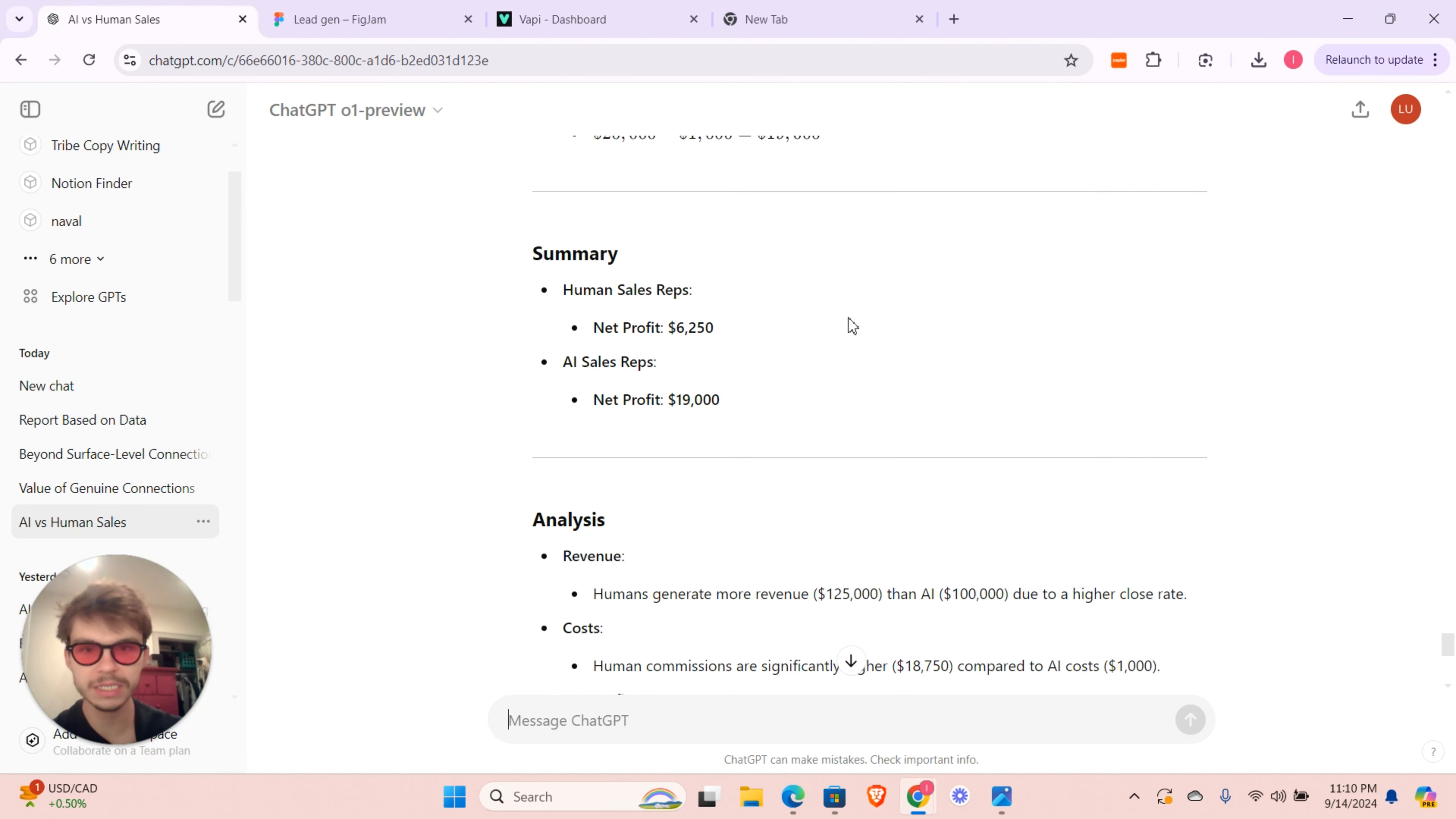
pyautogui.scroll(20, 853, 326)
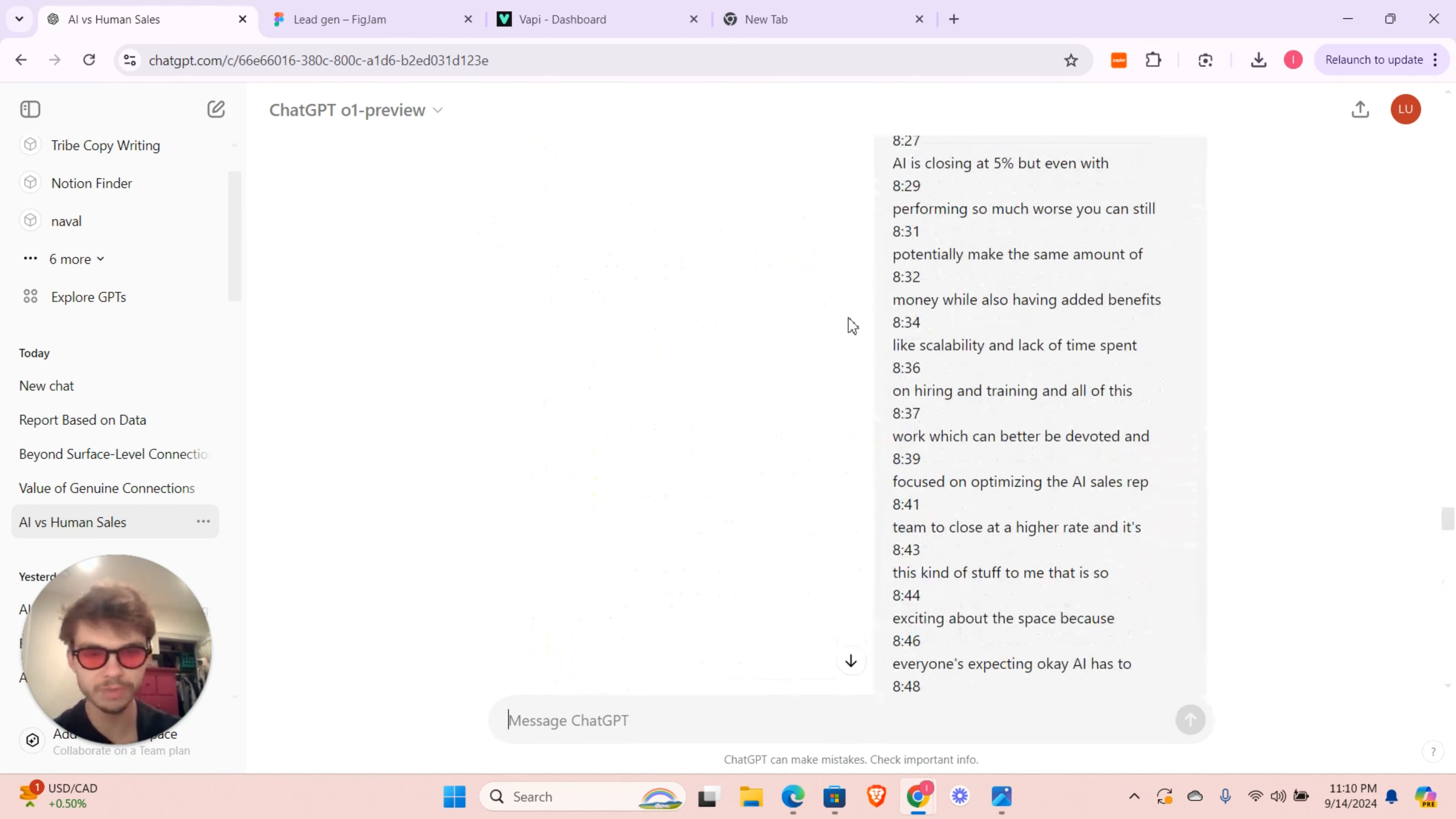
pyautogui.scroll(1, 903, 240)
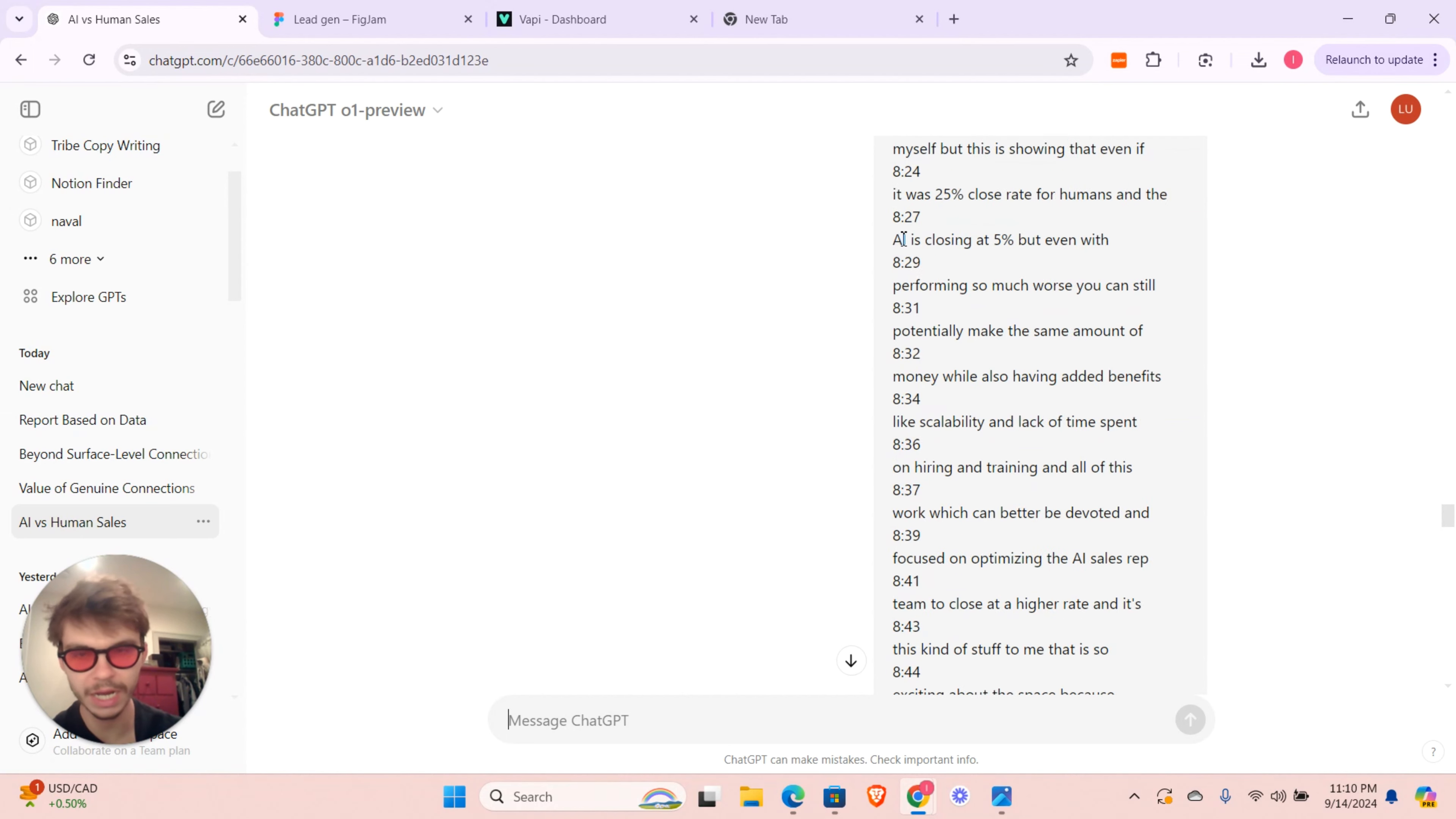
pyautogui.scroll(20, 903, 239)
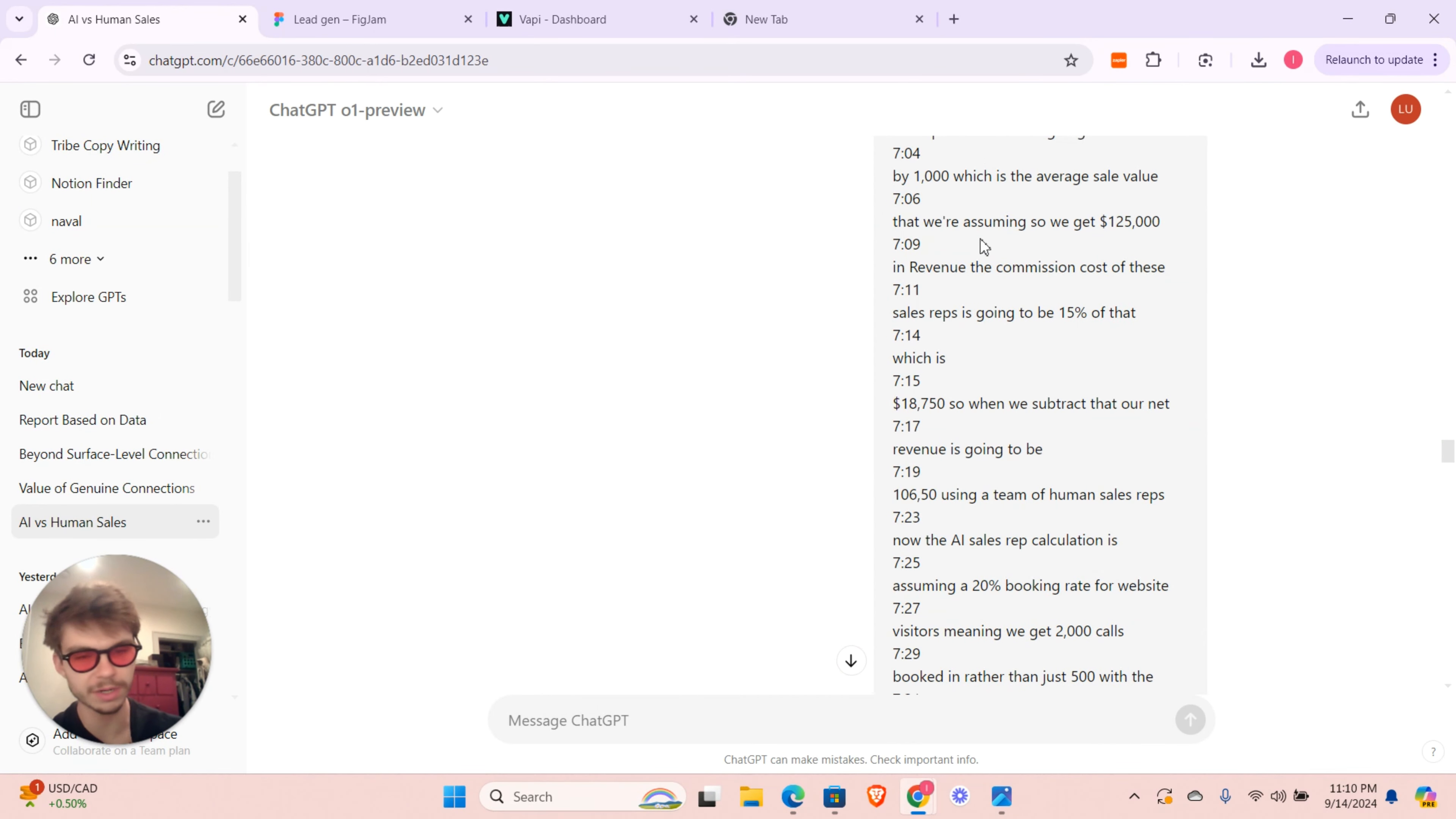
pyautogui.scroll(20, 984, 246)
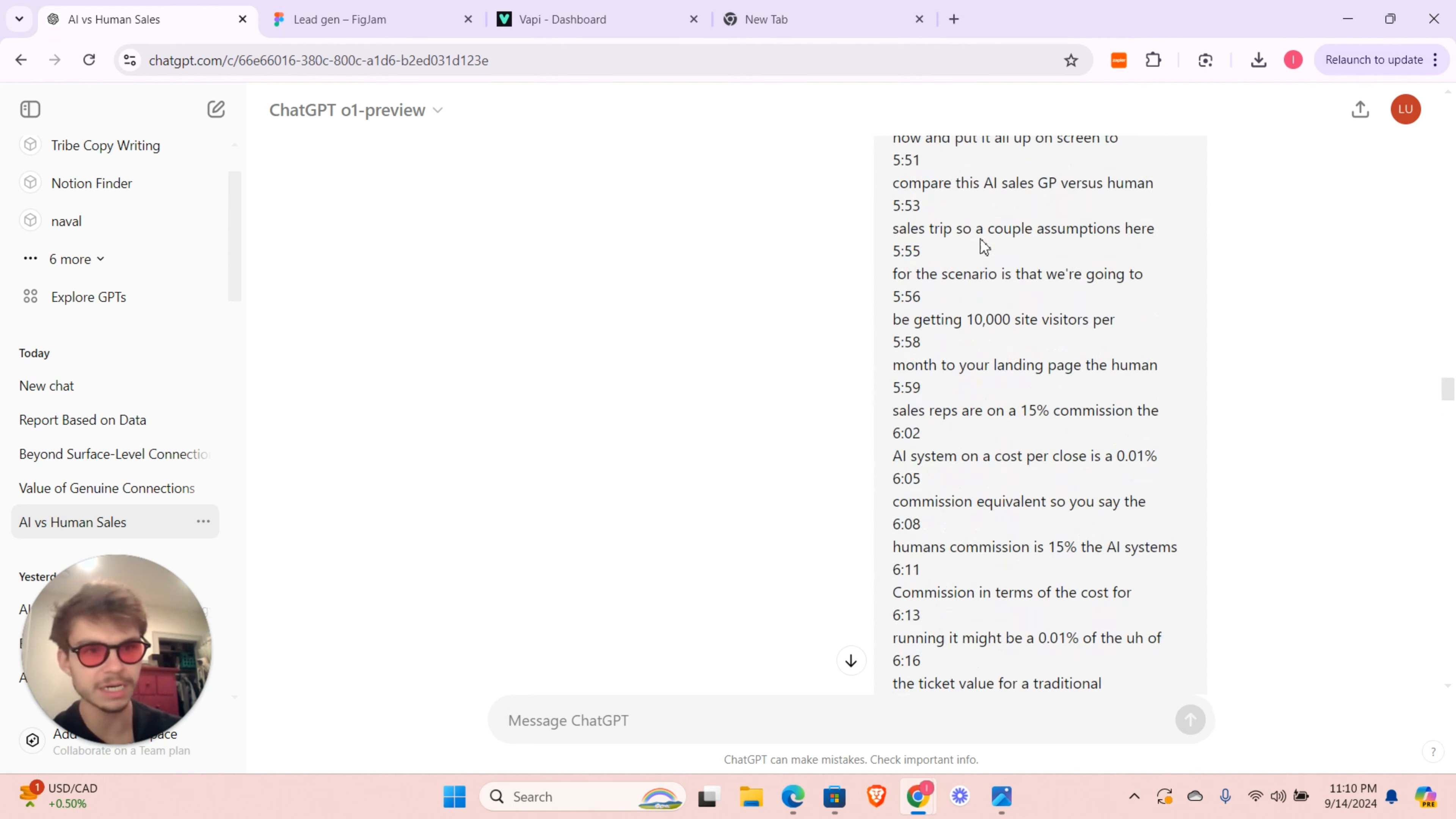
pyautogui.scroll(8, 984, 246)
pyautogui.scroll(-20, 985, 247)
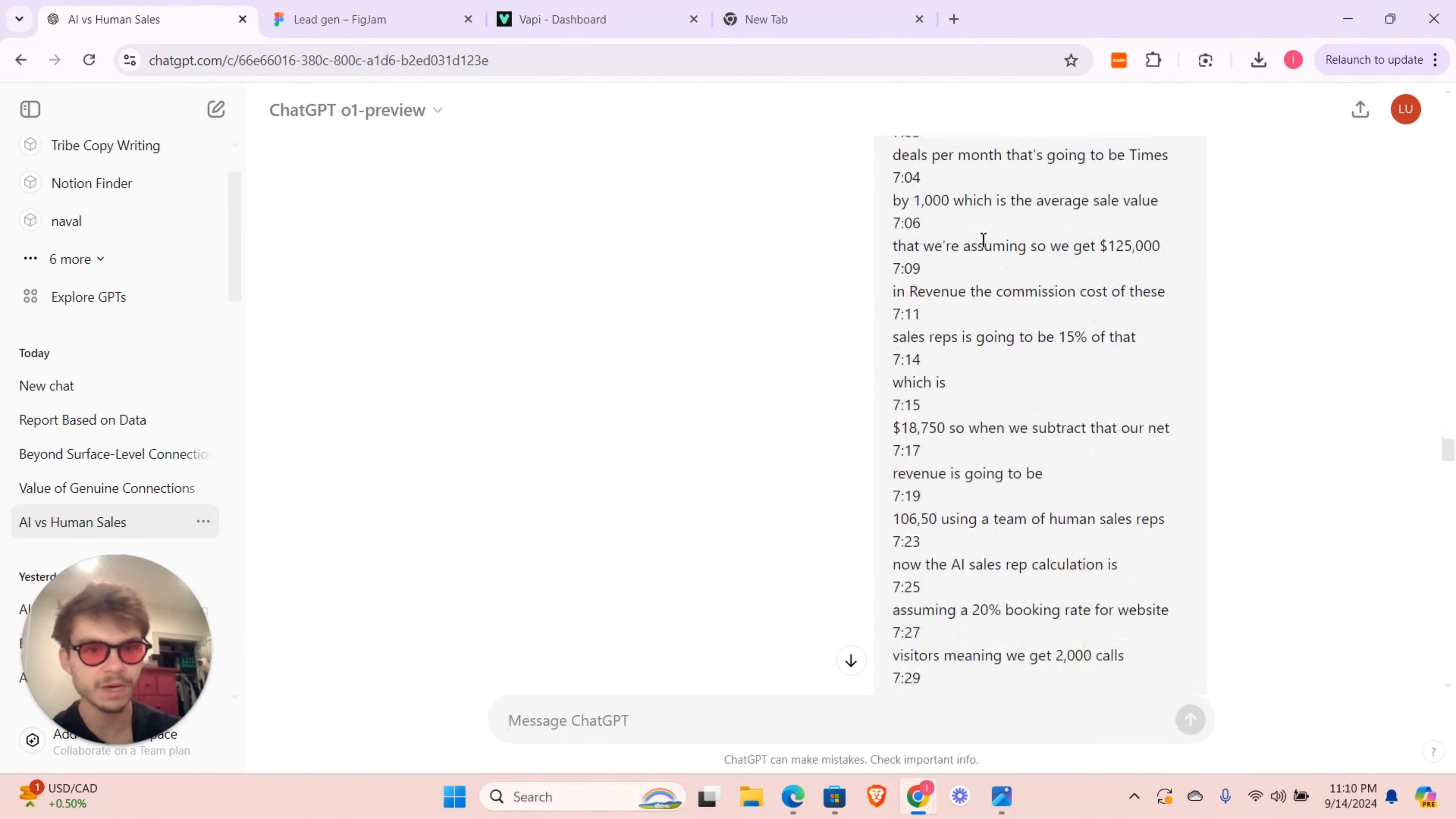
pyautogui.scroll(-15, 984, 244)
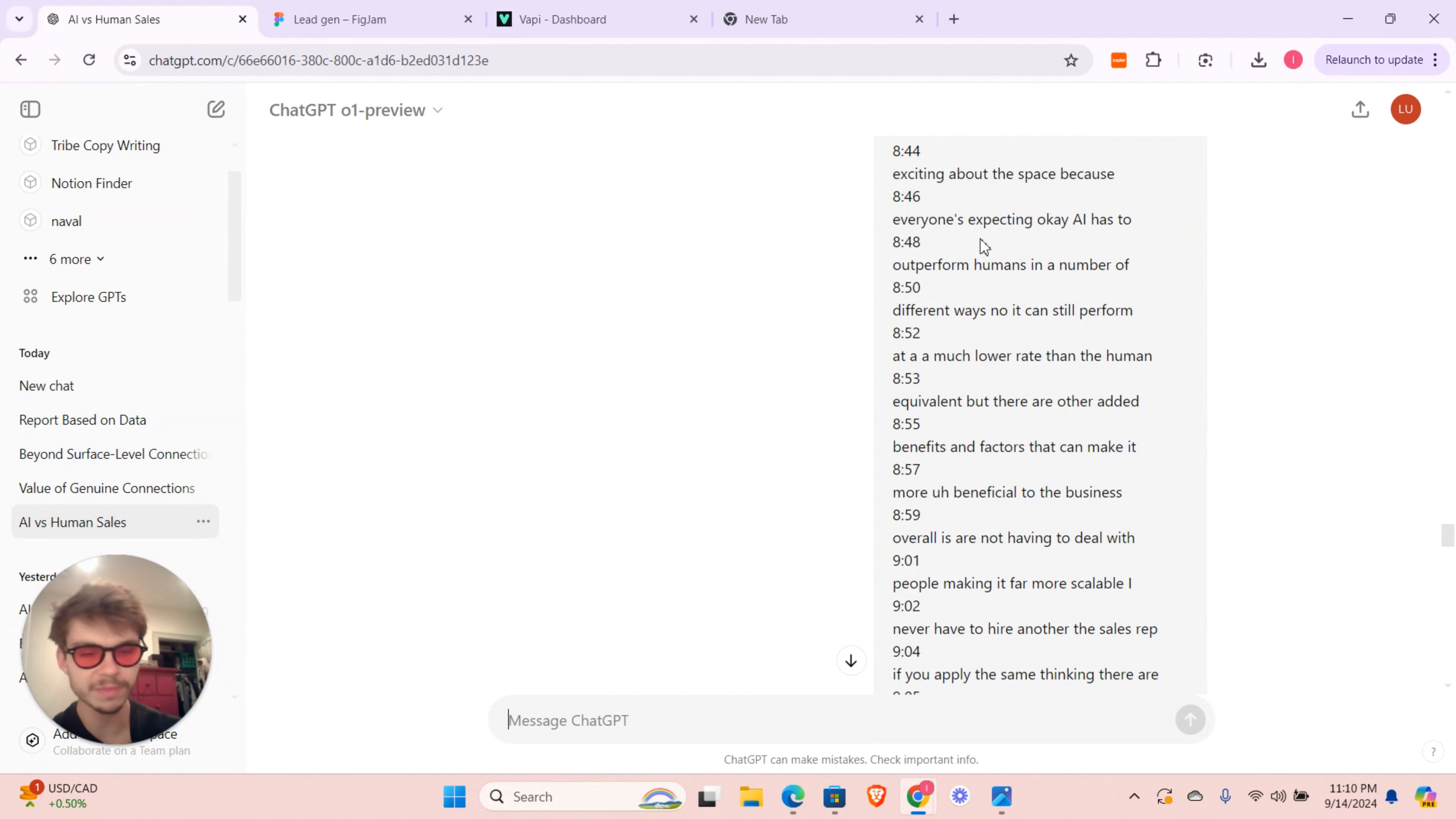
pyautogui.scroll(-15, 985, 246)
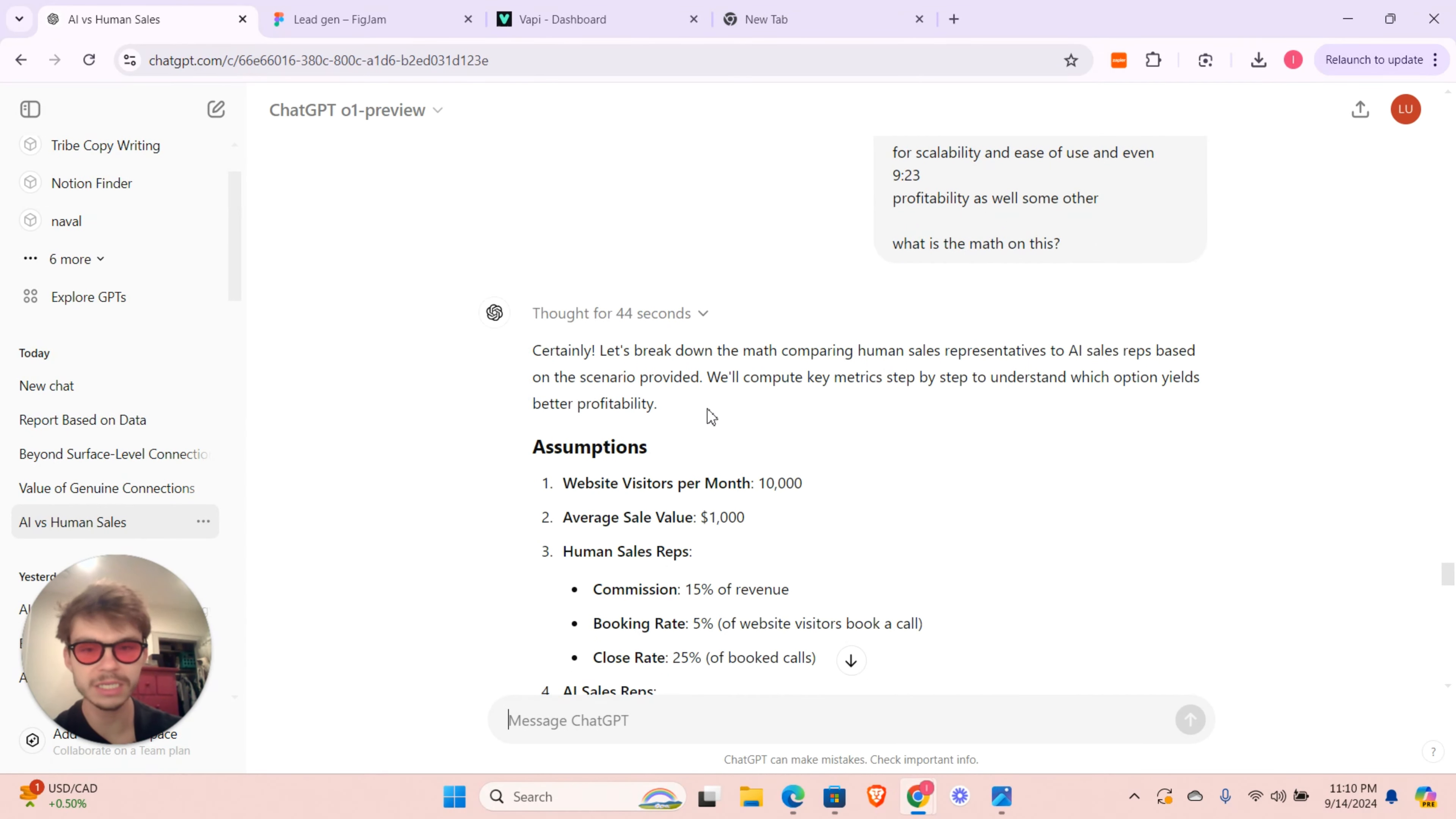
# - Read the introduction and Assumptions section of o1-preview's sales comparison, highlighting the full list of assumptions
pyautogui.scroll(-1, 782, 391)
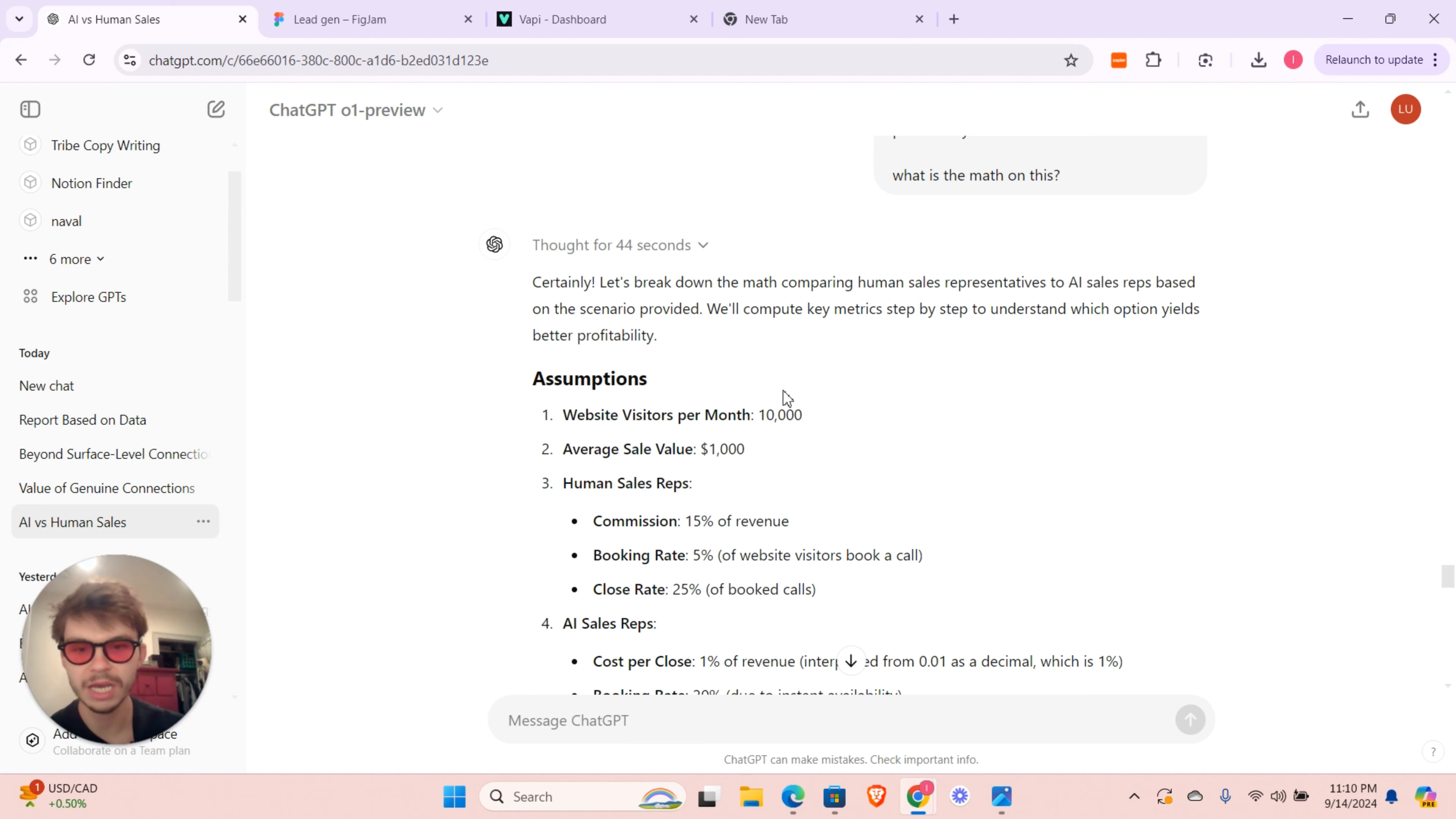
pyautogui.scroll(-2, 783, 391)
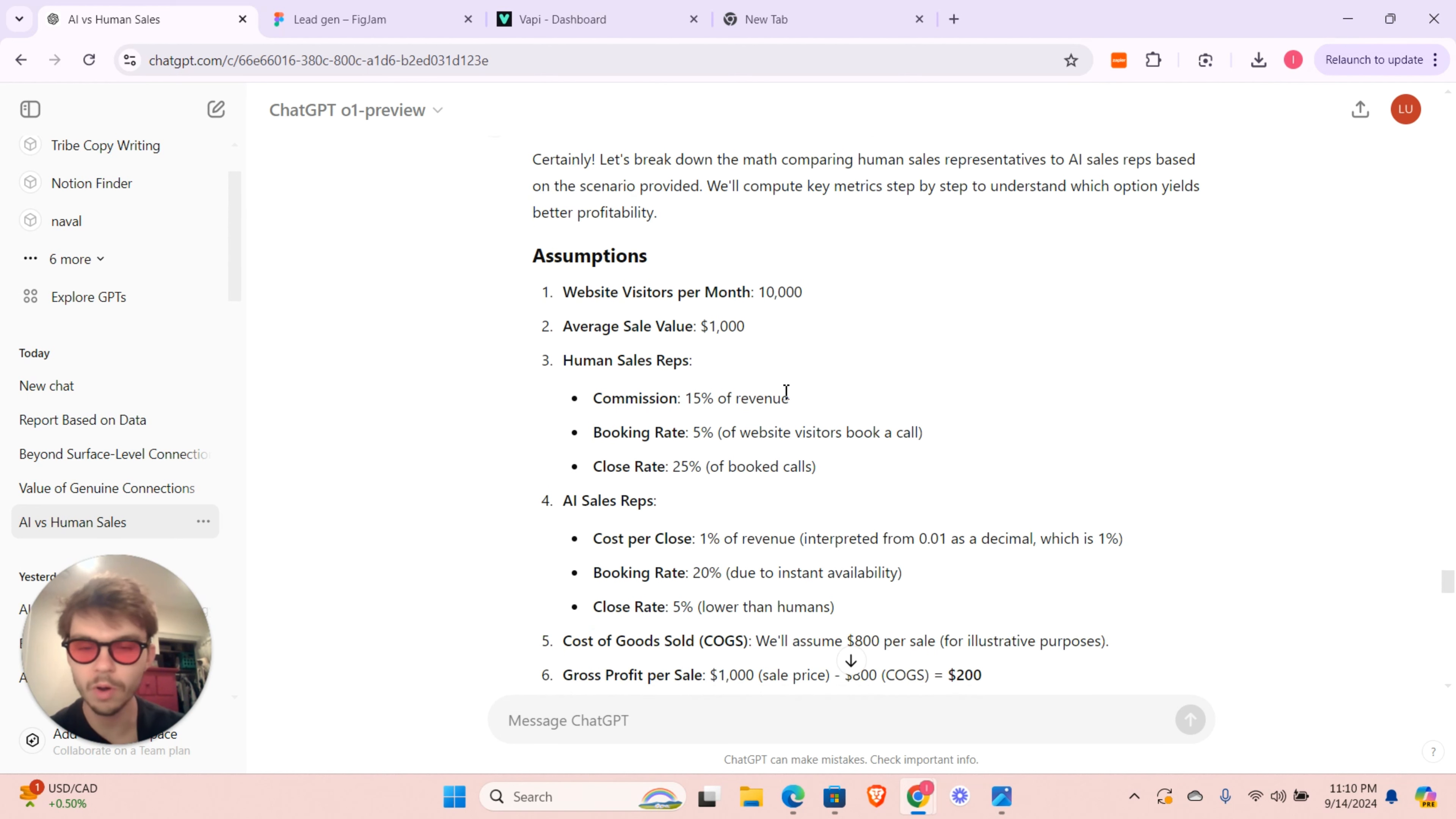
pyautogui.scroll(-2, 786, 392)
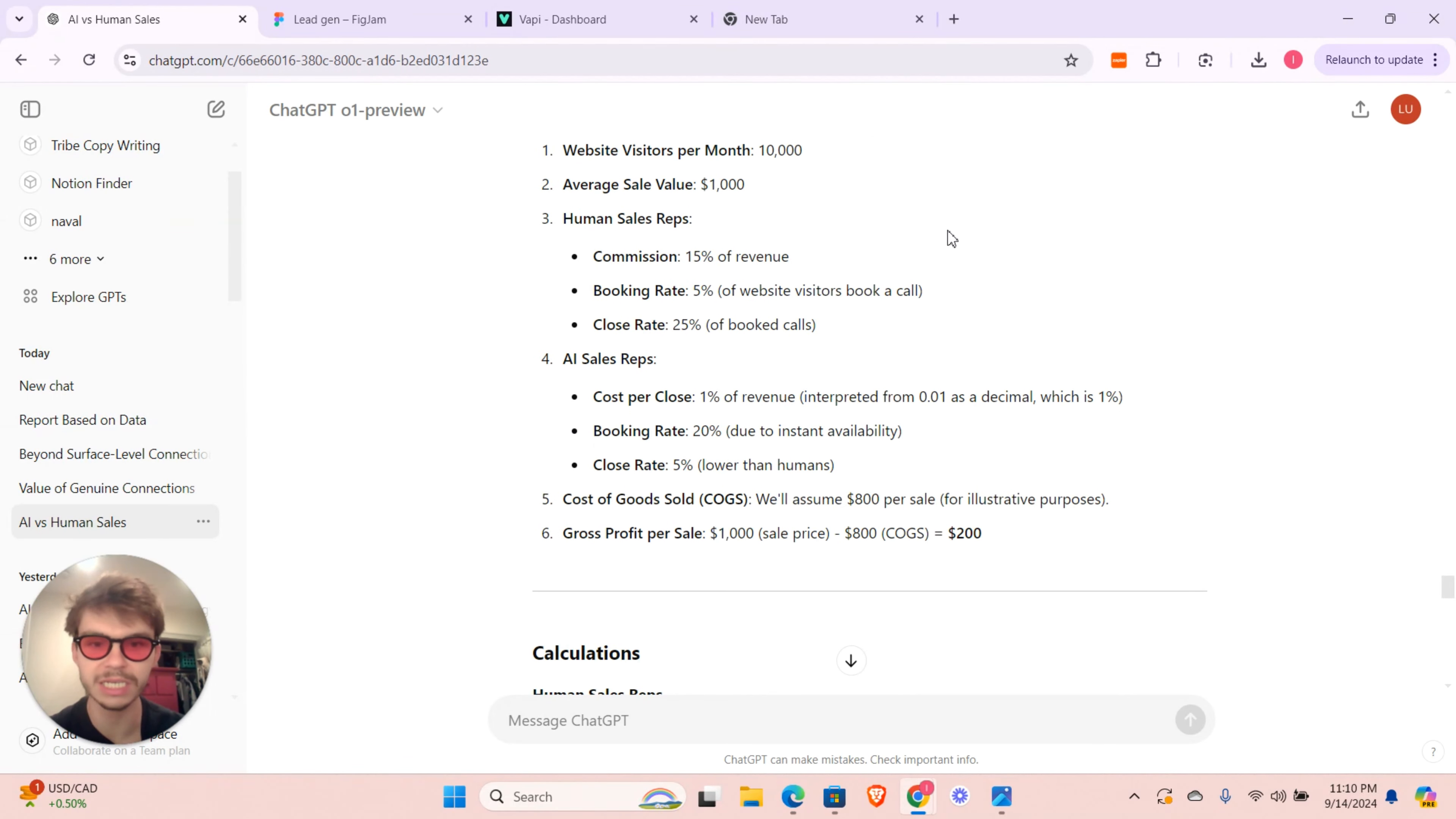
pyautogui.scroll(1, 947, 230)
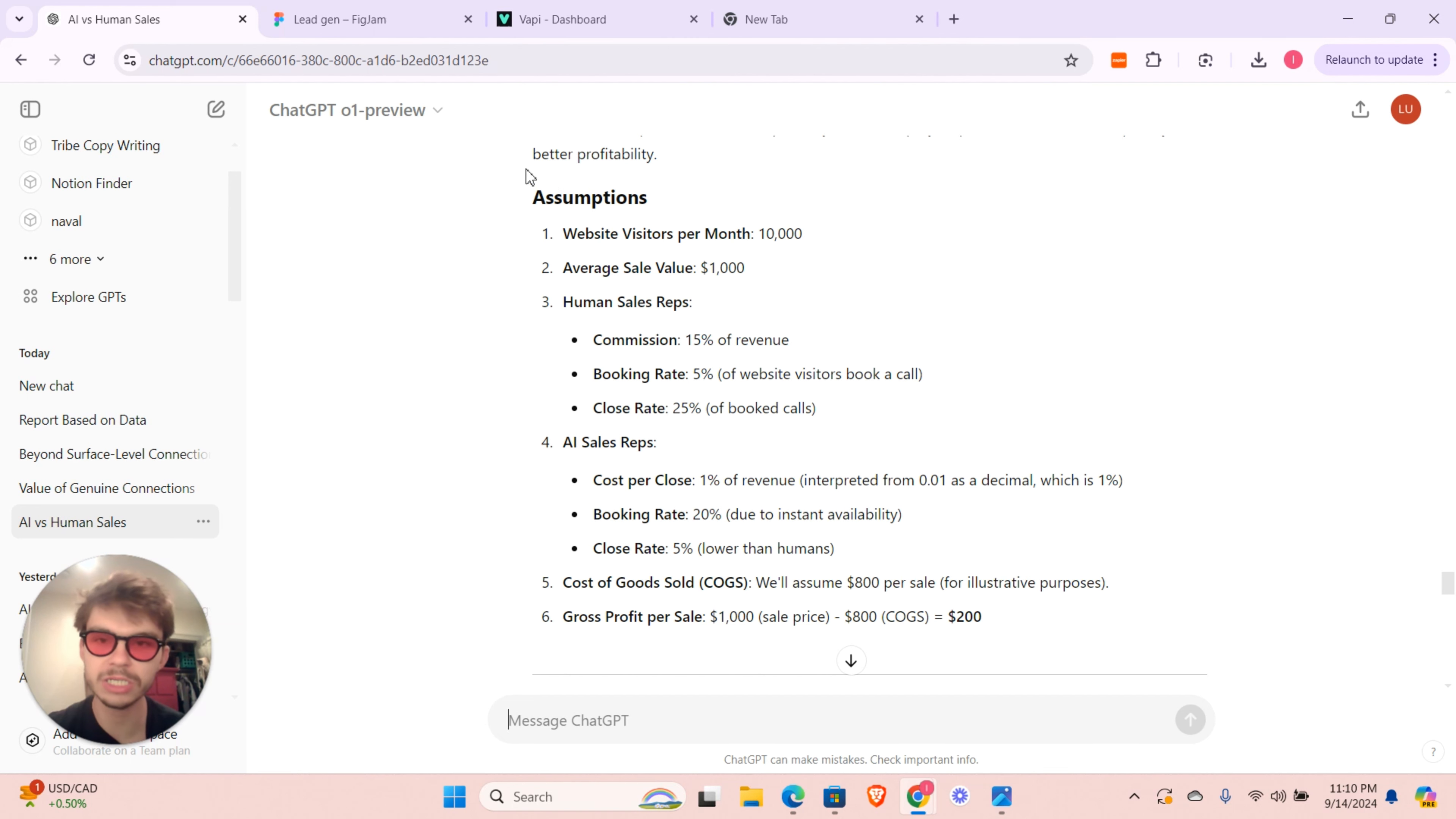
pyautogui.moveTo(528, 179); pyautogui.dragTo(1083, 633)
pyautogui.click(1083, 634)
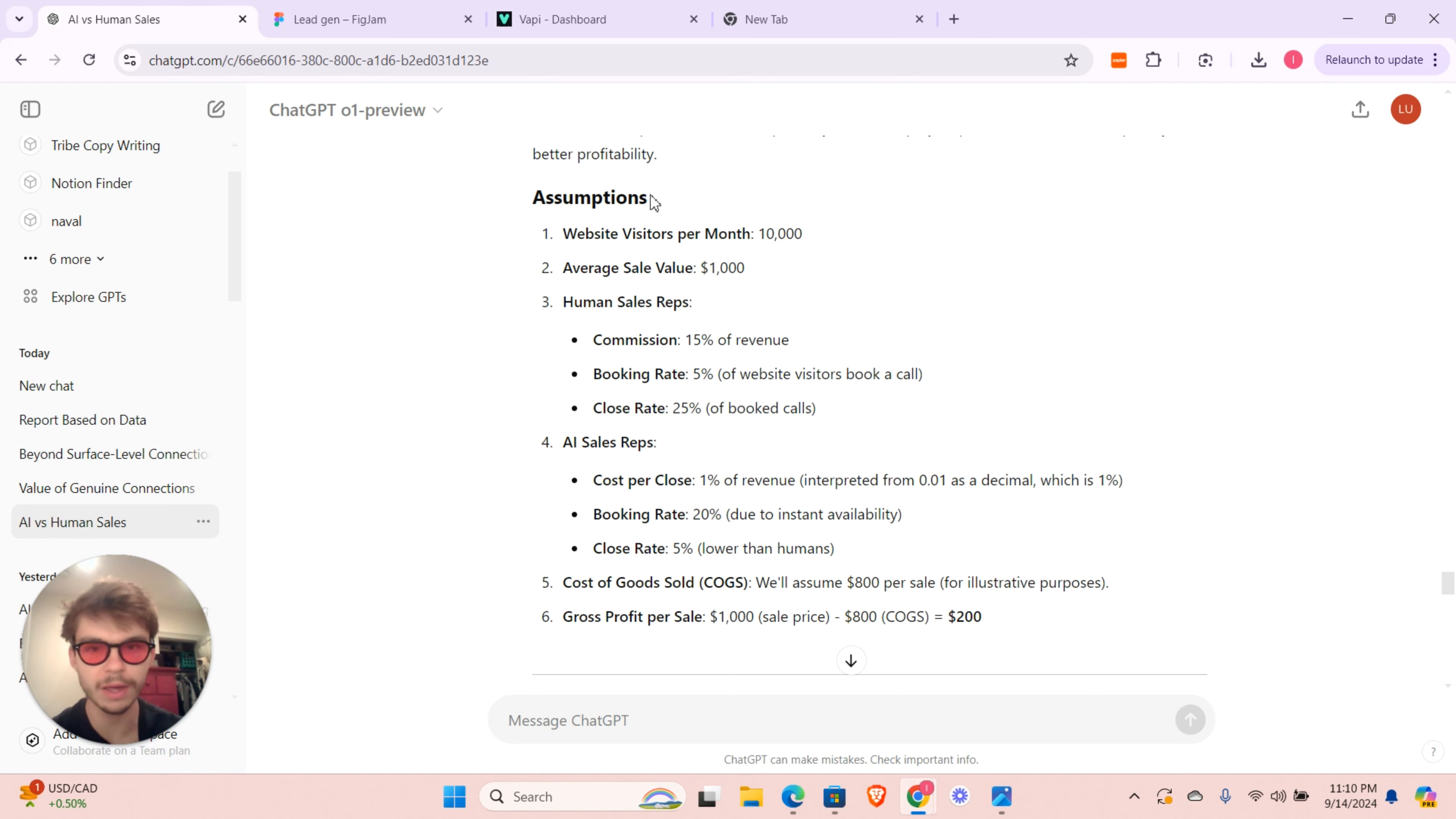
# - Skim the human and AI sales rep calculations, and go back up to the end of the transcript prompt
pyautogui.scroll(-7, 867, 495)
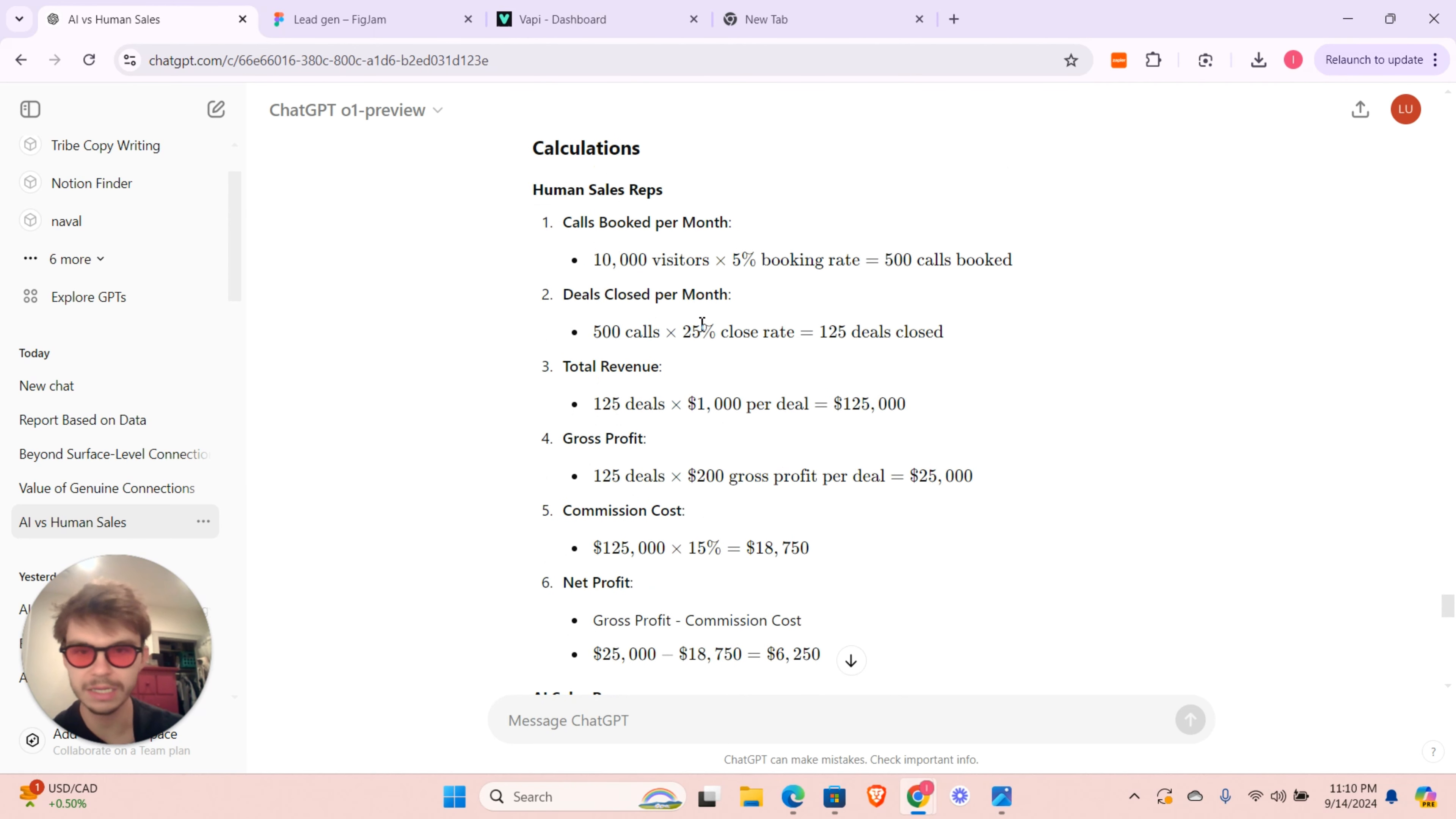
pyautogui.scroll(-12, 739, 344)
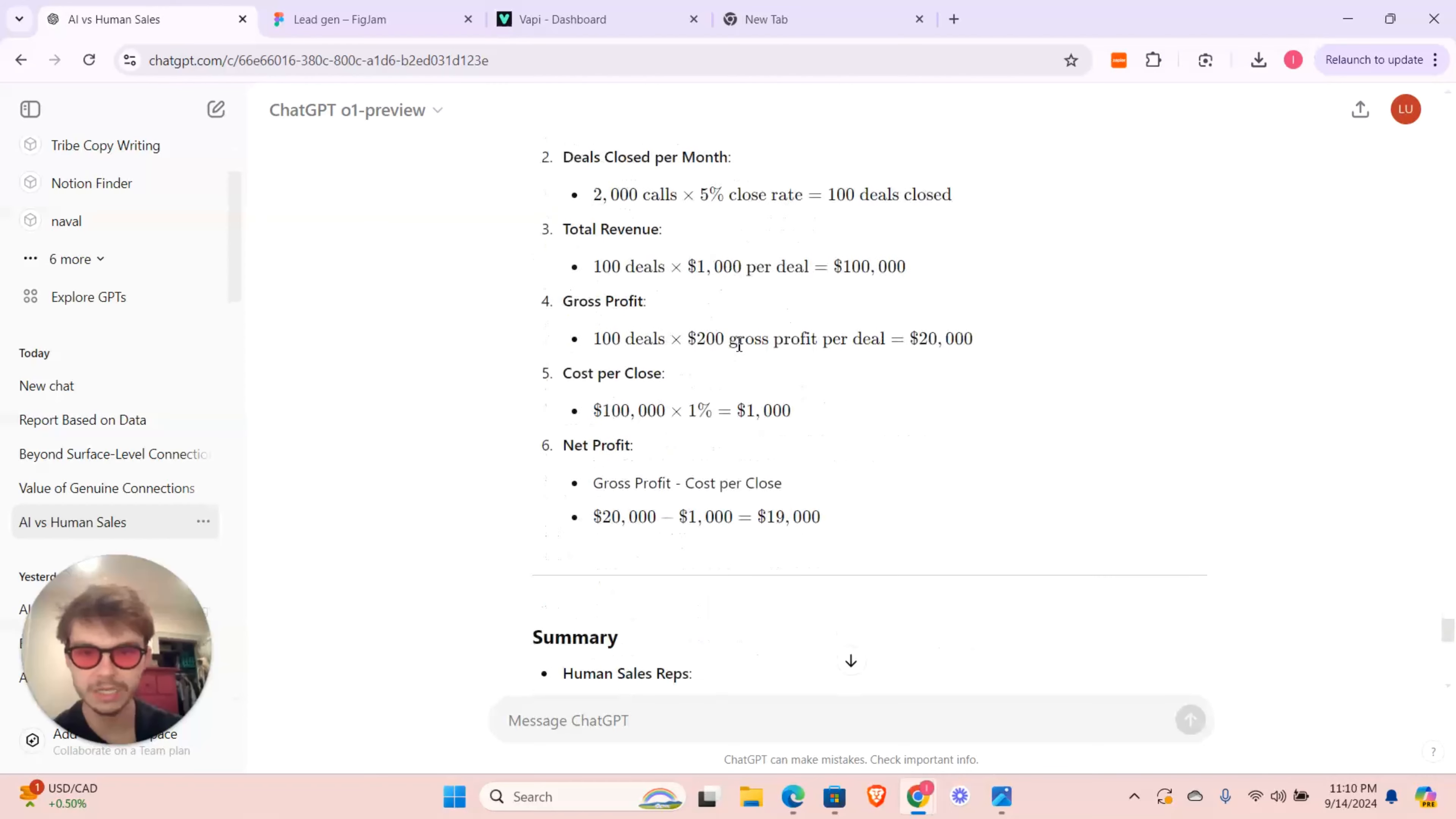
pyautogui.scroll(20, 739, 344)
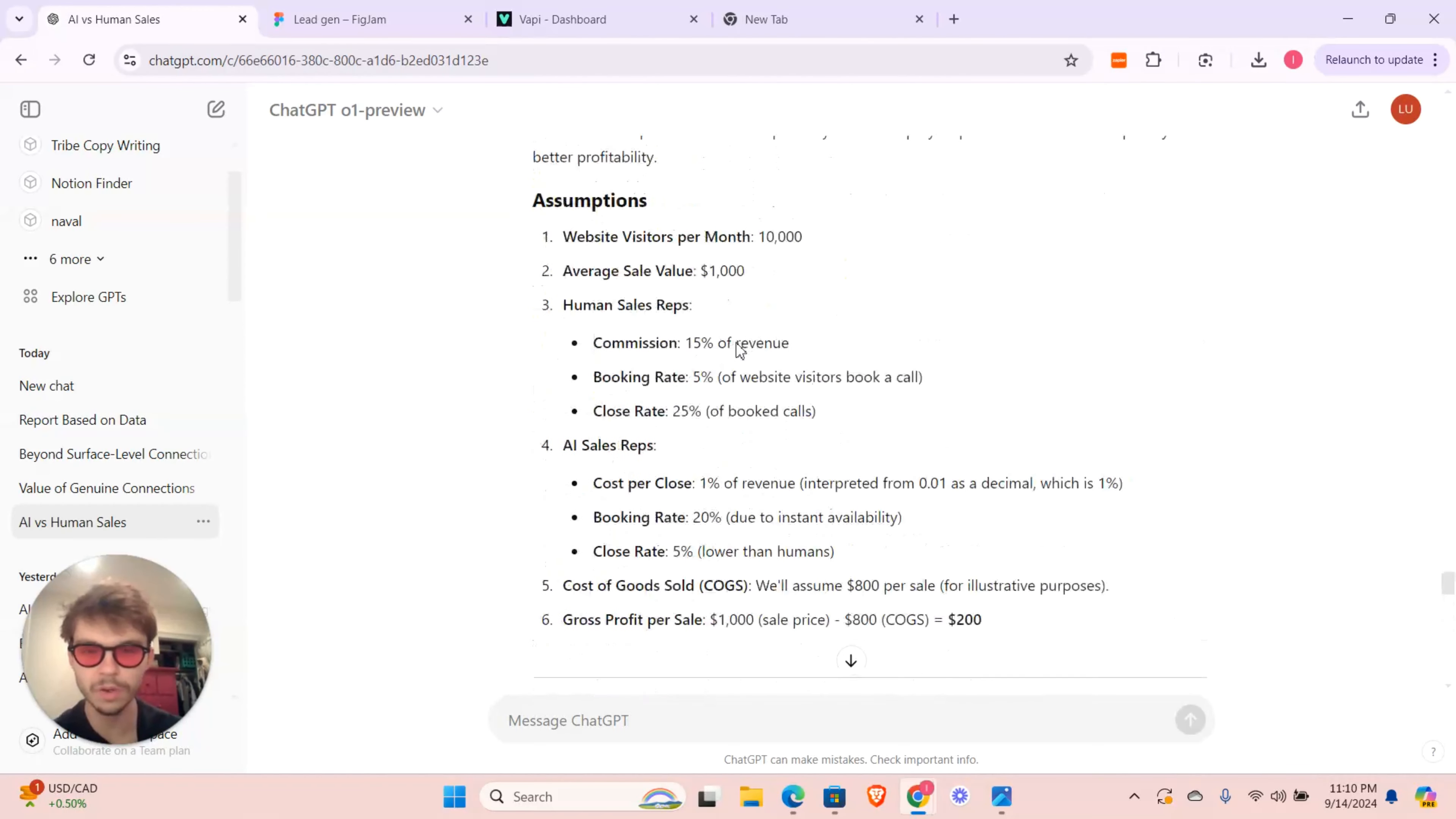
pyautogui.scroll(1, 737, 349)
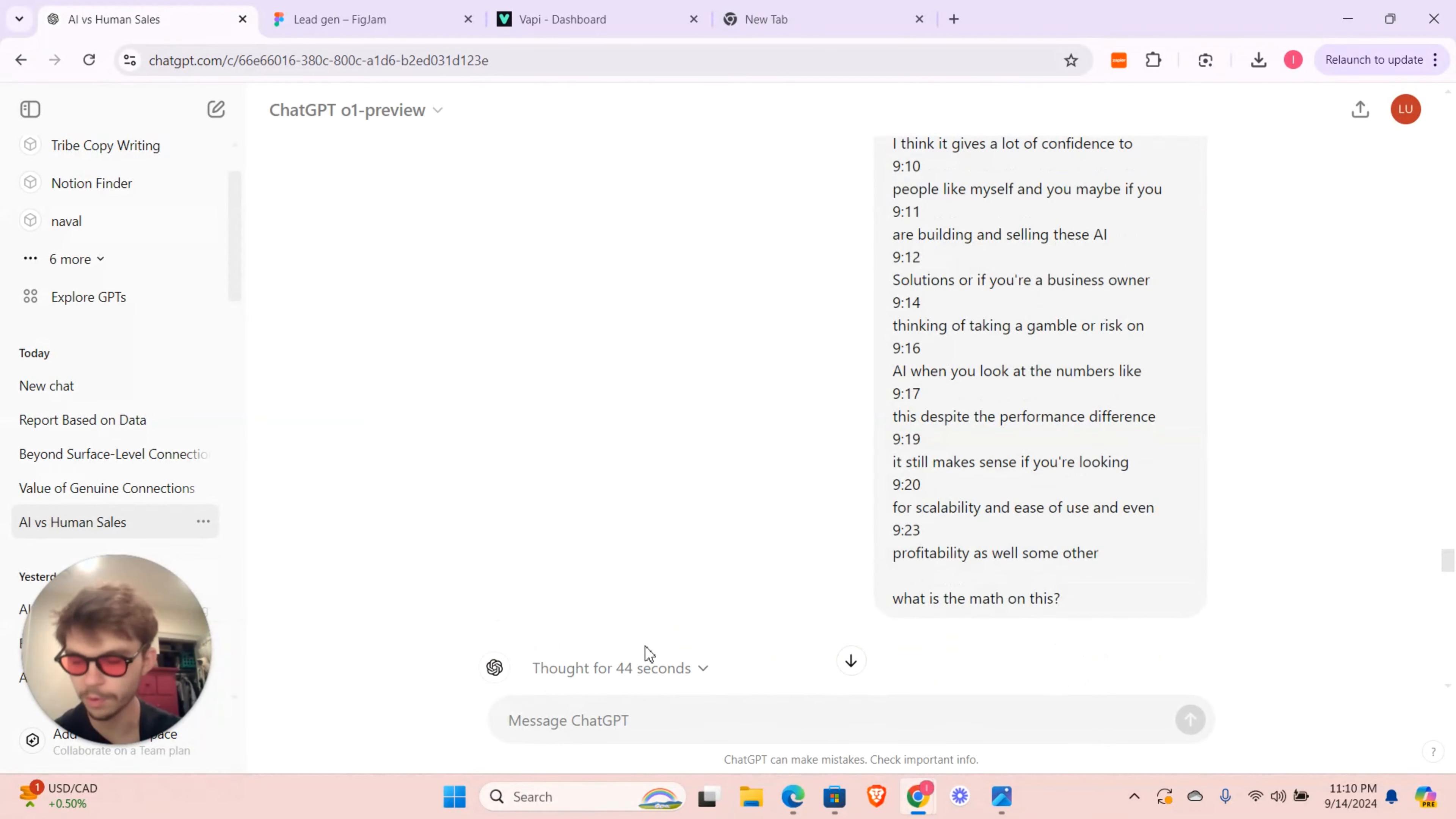
# - Review the assumptions again and read the human and AI sales rep calculations through to the net profit summary
pyautogui.scroll(-8, 648, 654)
pyautogui.scroll(-2, 646, 652)
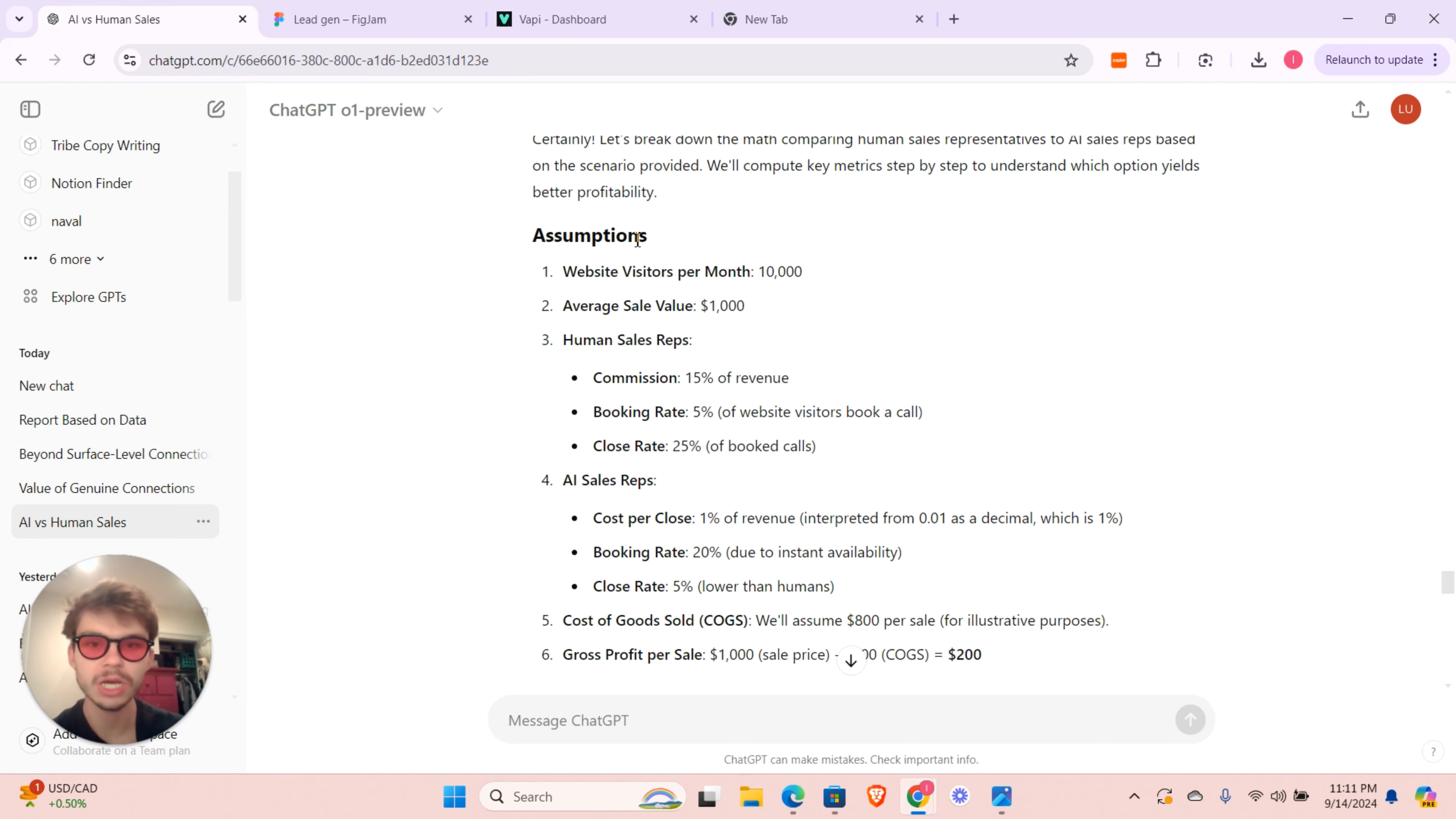
pyautogui.scroll(-2, 637, 239)
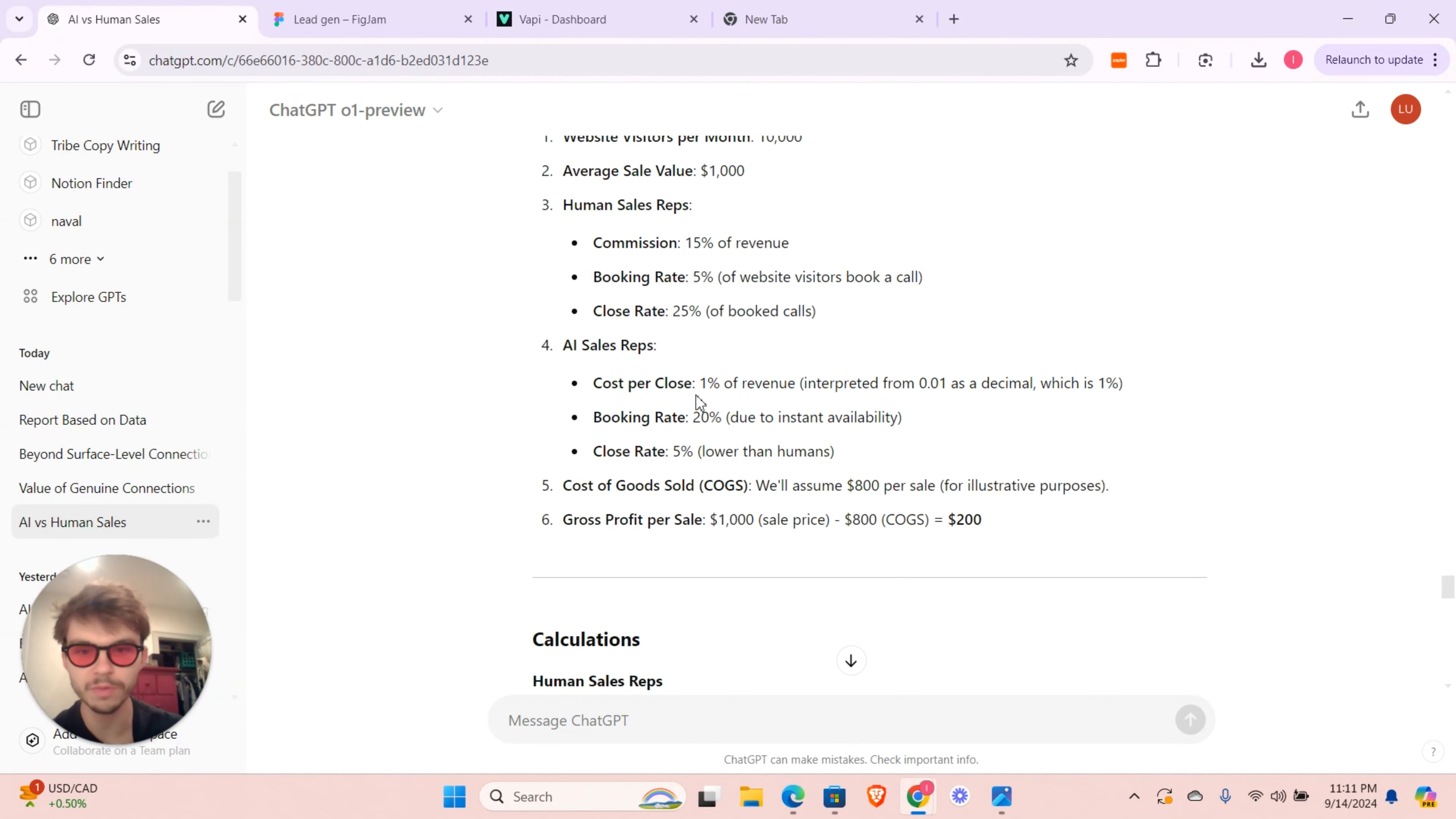
pyautogui.scroll(3, 696, 395)
pyautogui.scroll(-3, 698, 401)
pyautogui.scroll(-6, 696, 402)
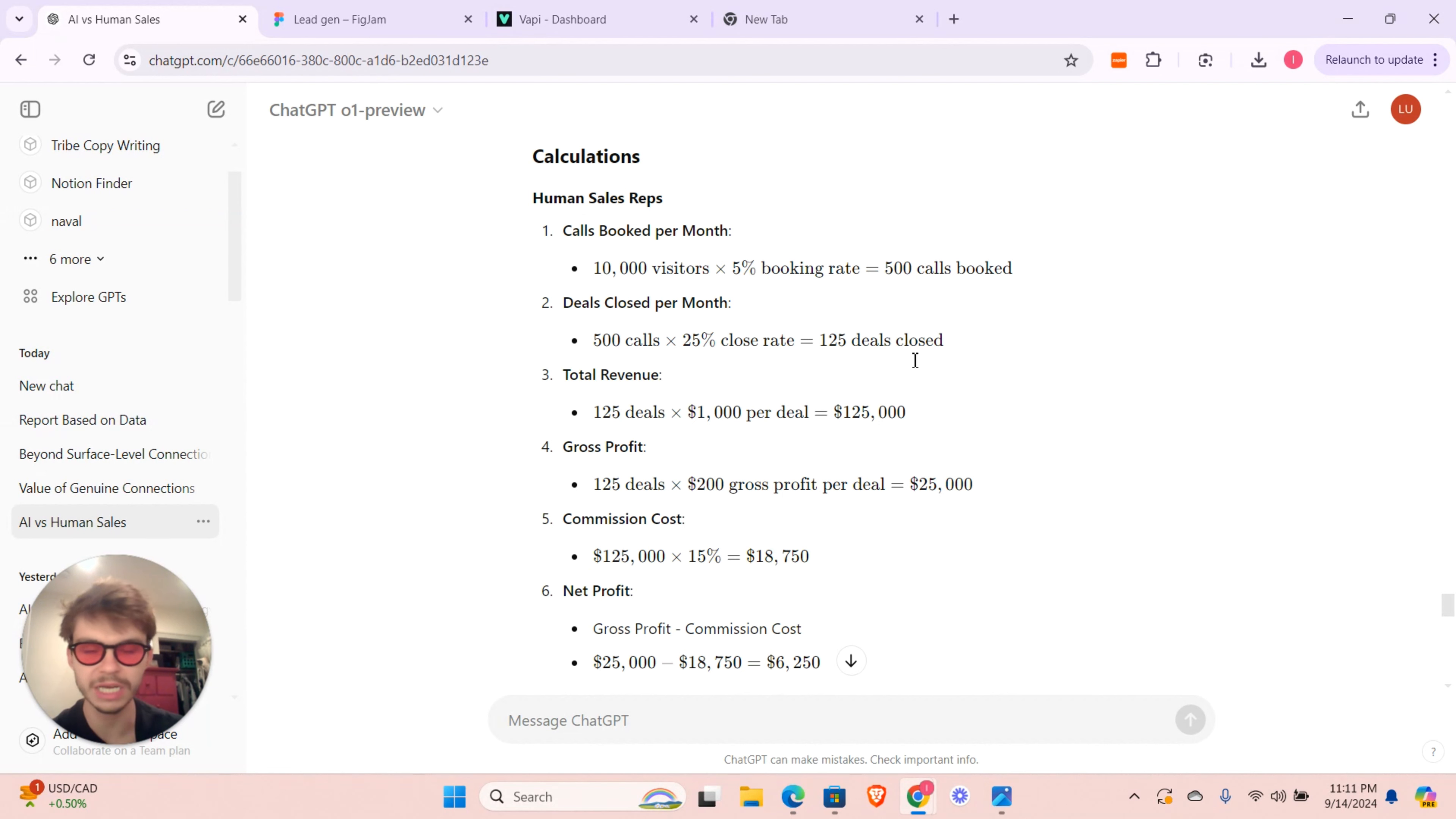
pyautogui.scroll(-4, 794, 446)
pyautogui.scroll(-4, 794, 445)
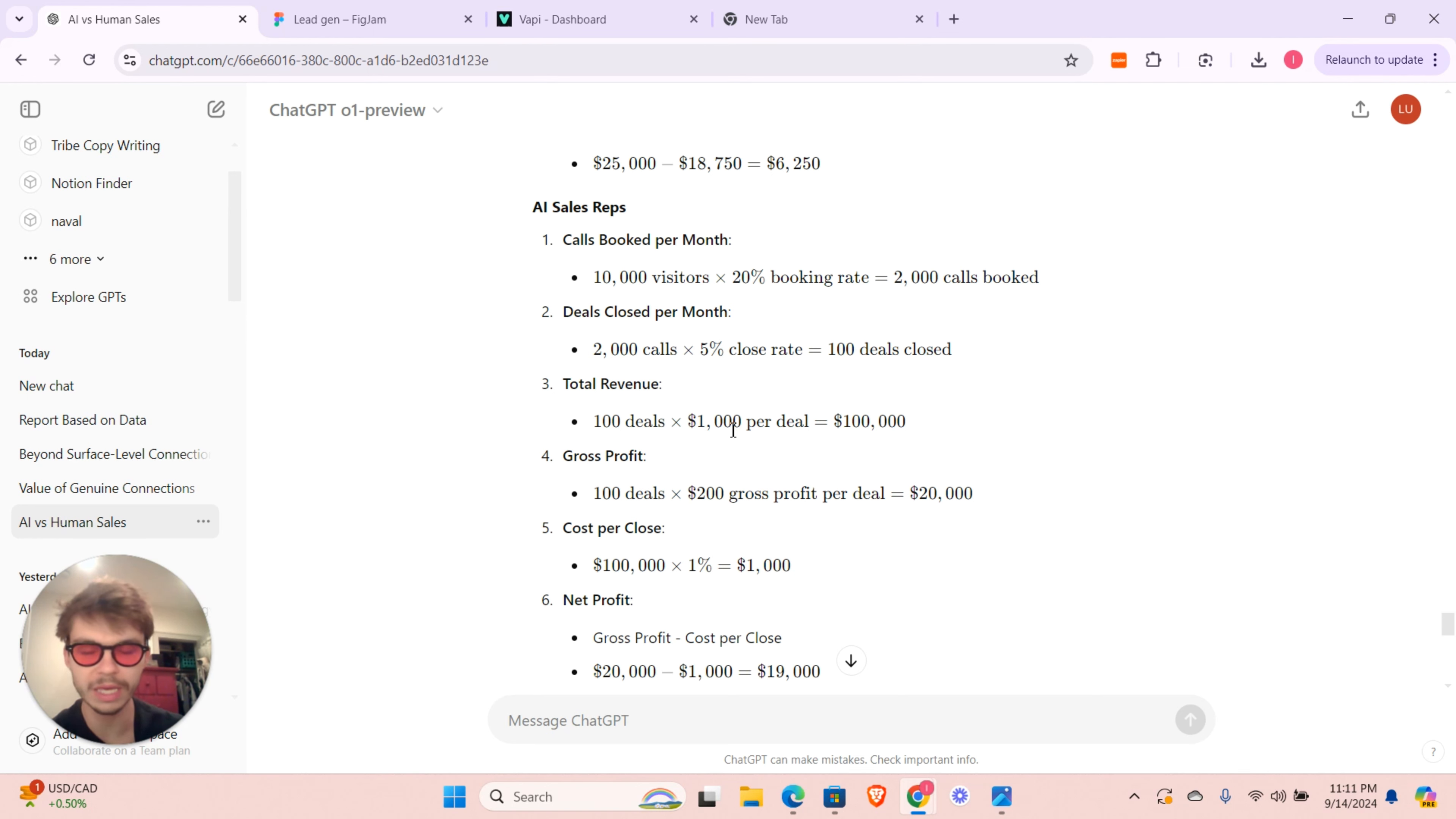
pyautogui.scroll(-5, 733, 428)
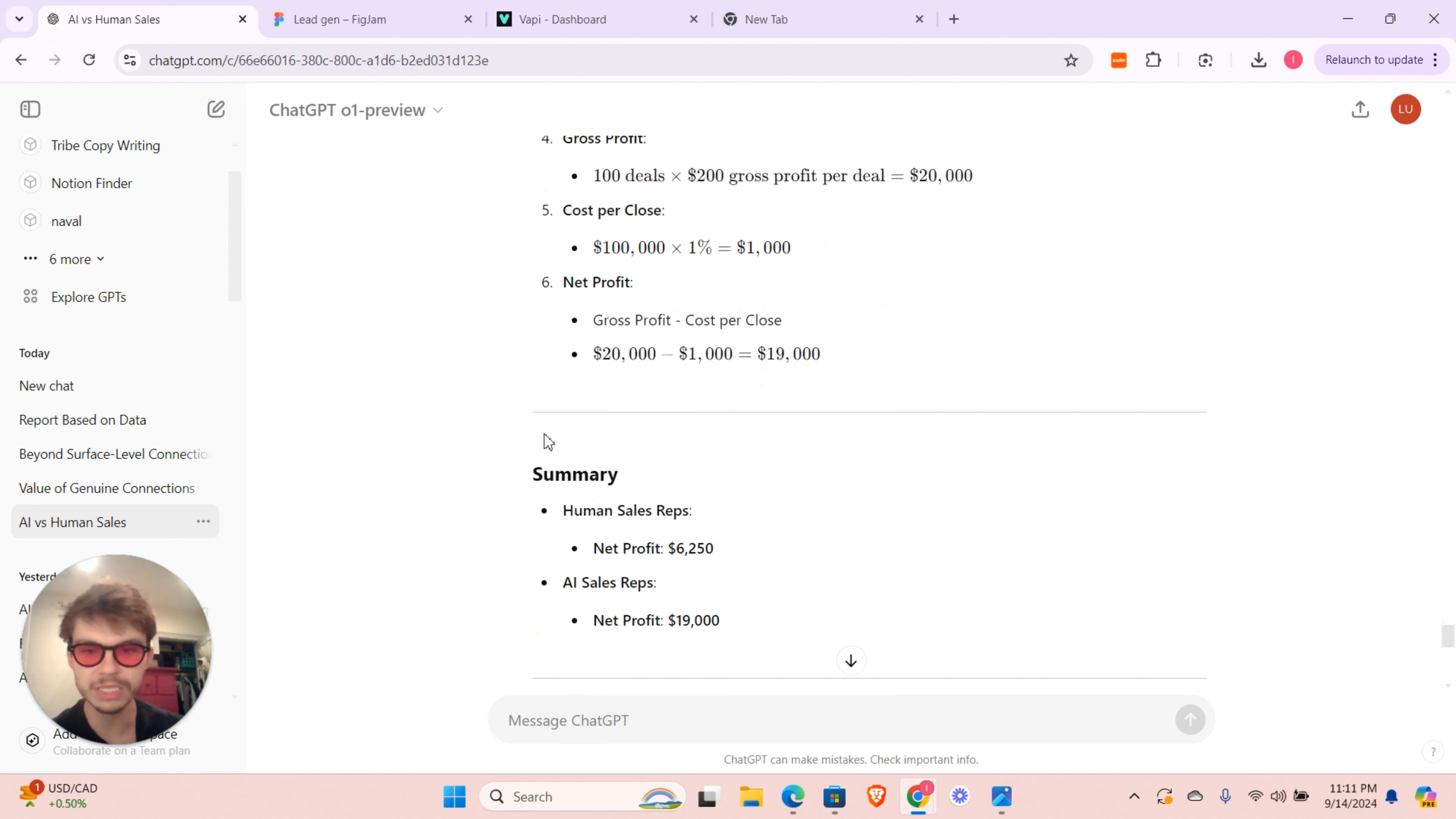
# - Highlight the net profit Summary of o1-preview's sales comparison and read on through the Analysis and Conclusion sections
pyautogui.scroll(-3, 718, 514)
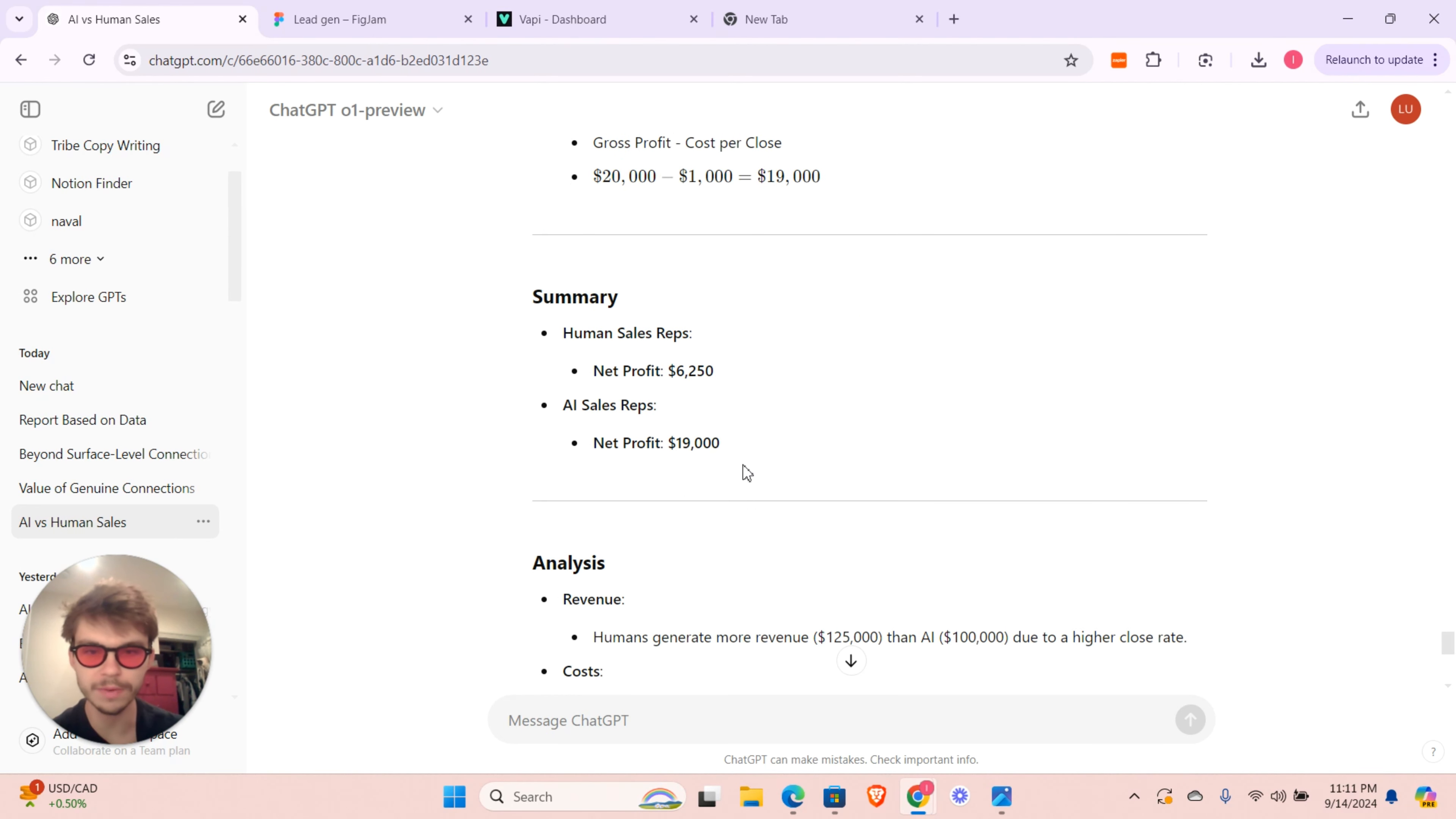
pyautogui.moveTo(754, 459); pyautogui.dragTo(516, 287)
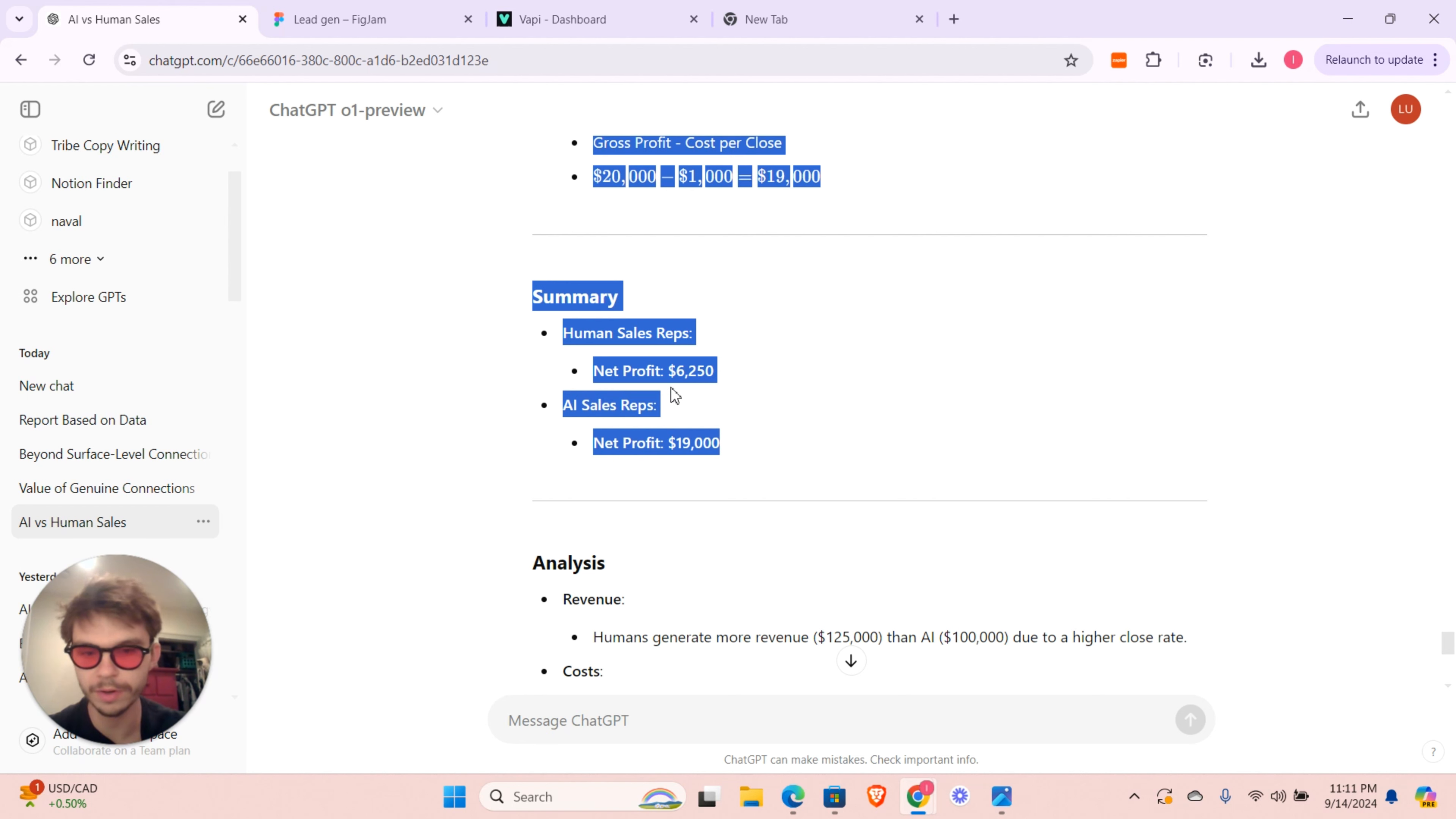
pyautogui.scroll(-5, 692, 394)
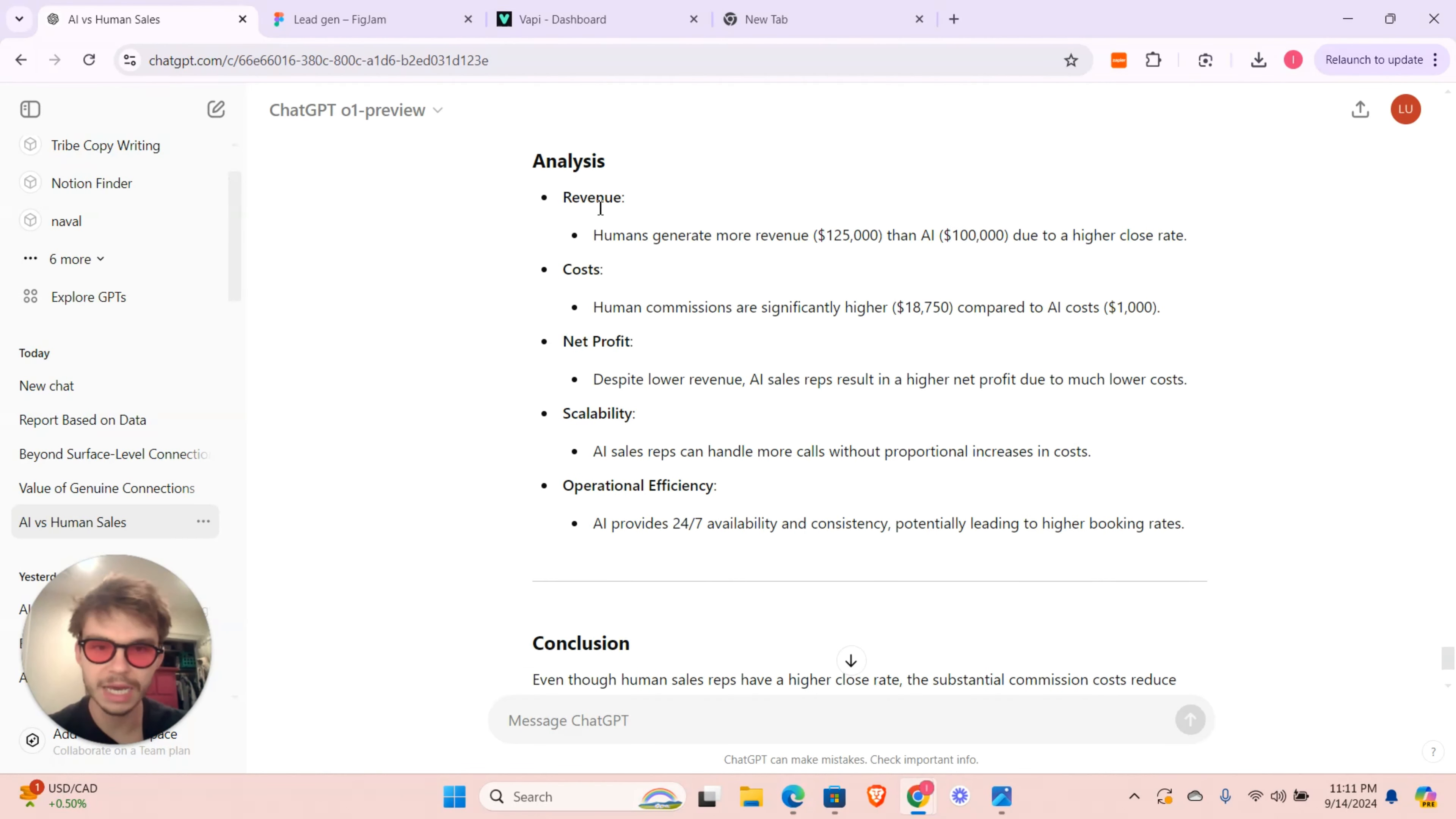
pyautogui.scroll(-3, 890, 372)
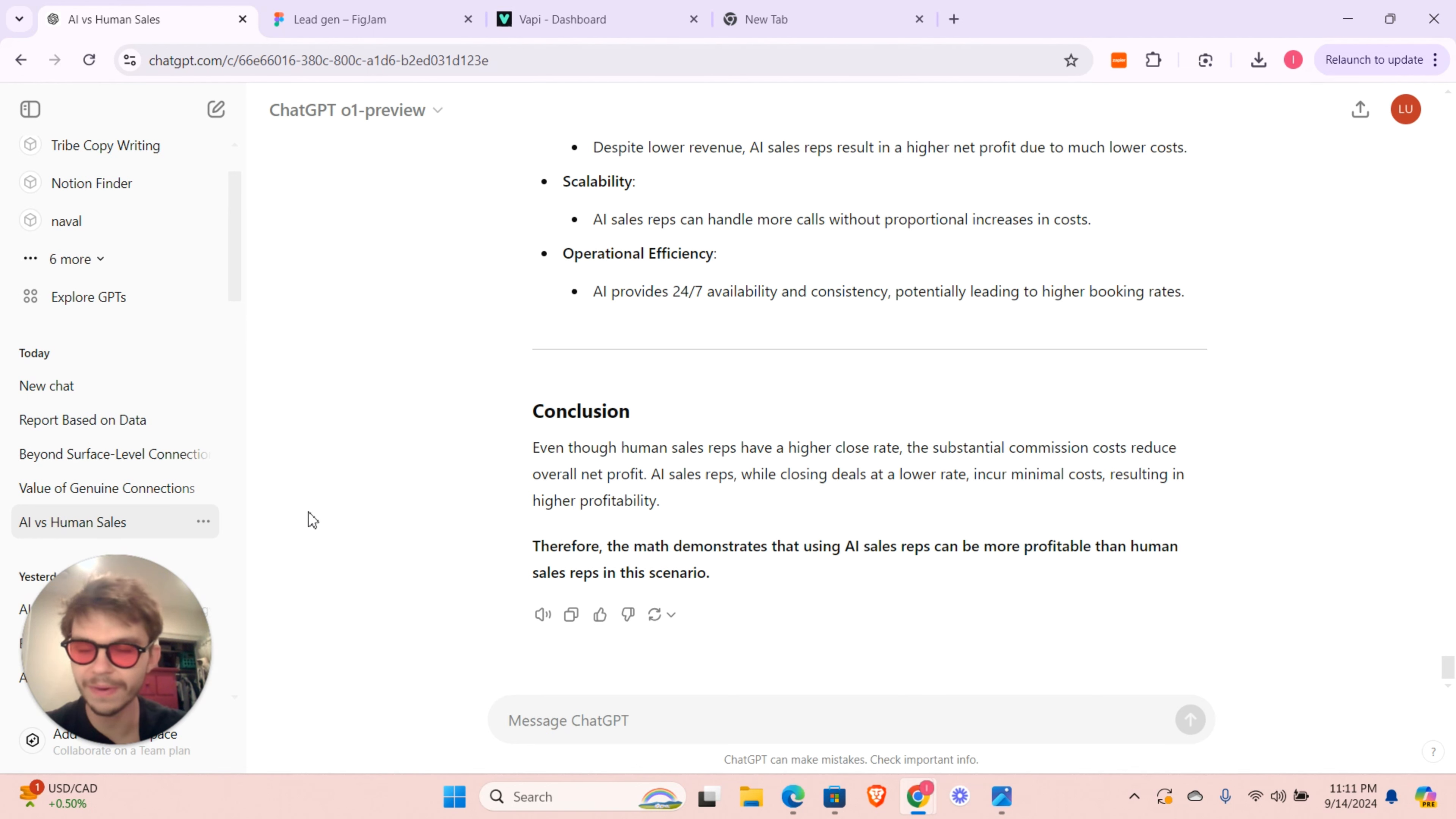
# - Start a new chat with GPT-4o and send the suggested prompt about explaining nostalgia to a kindergartener
pyautogui.click(222, 122)
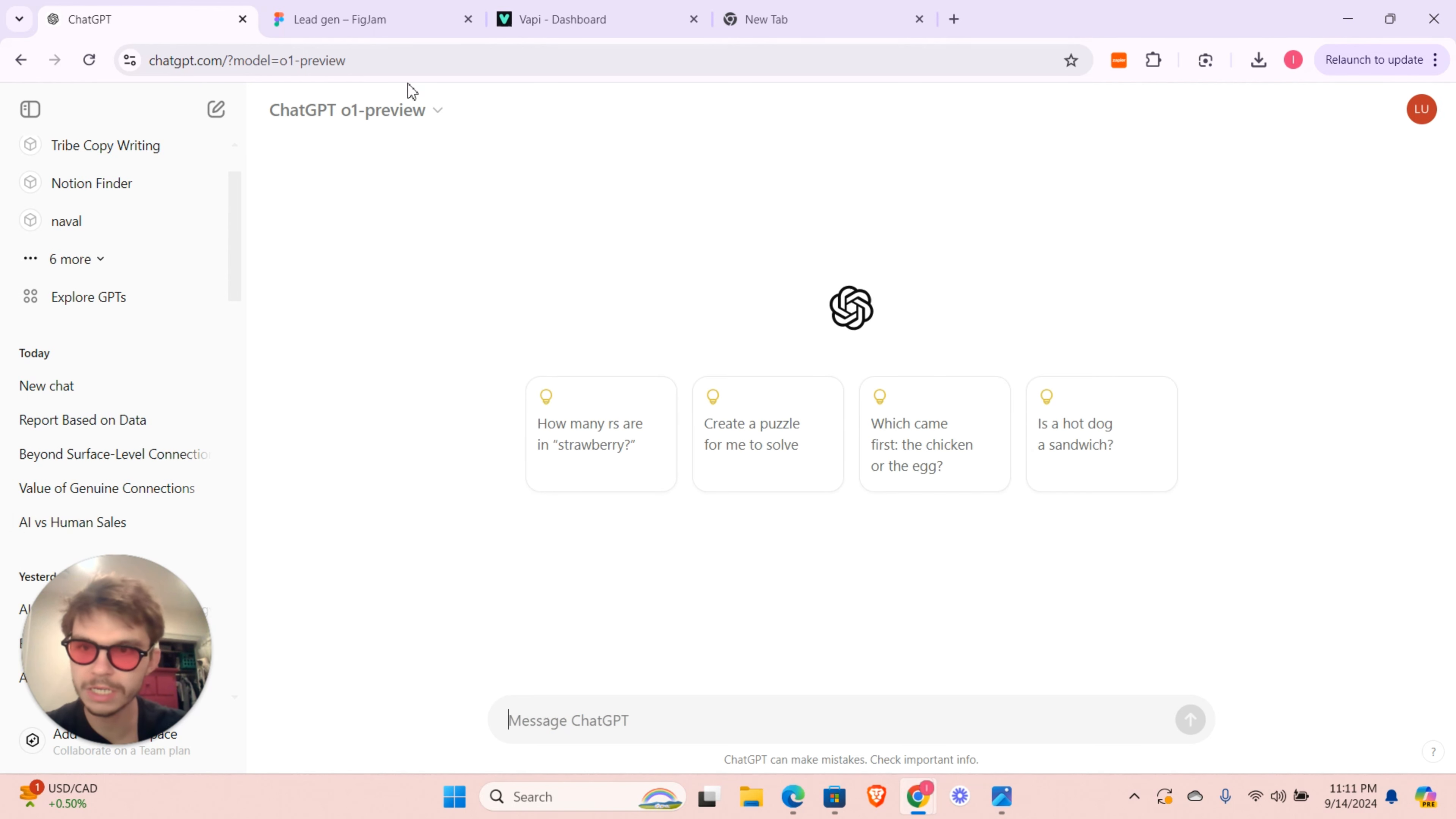
pyautogui.click(383, 117)
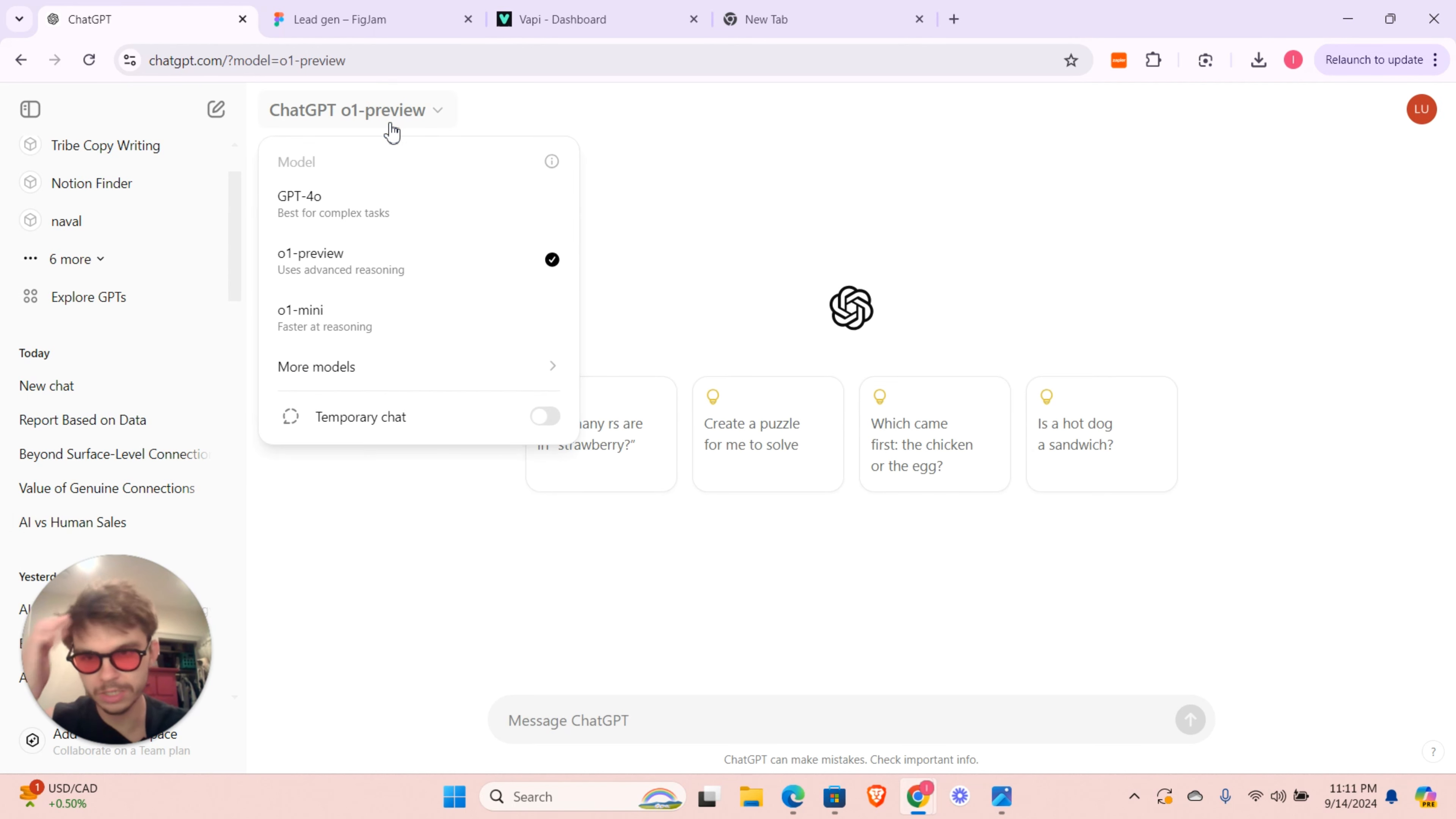
pyautogui.click(398, 217)
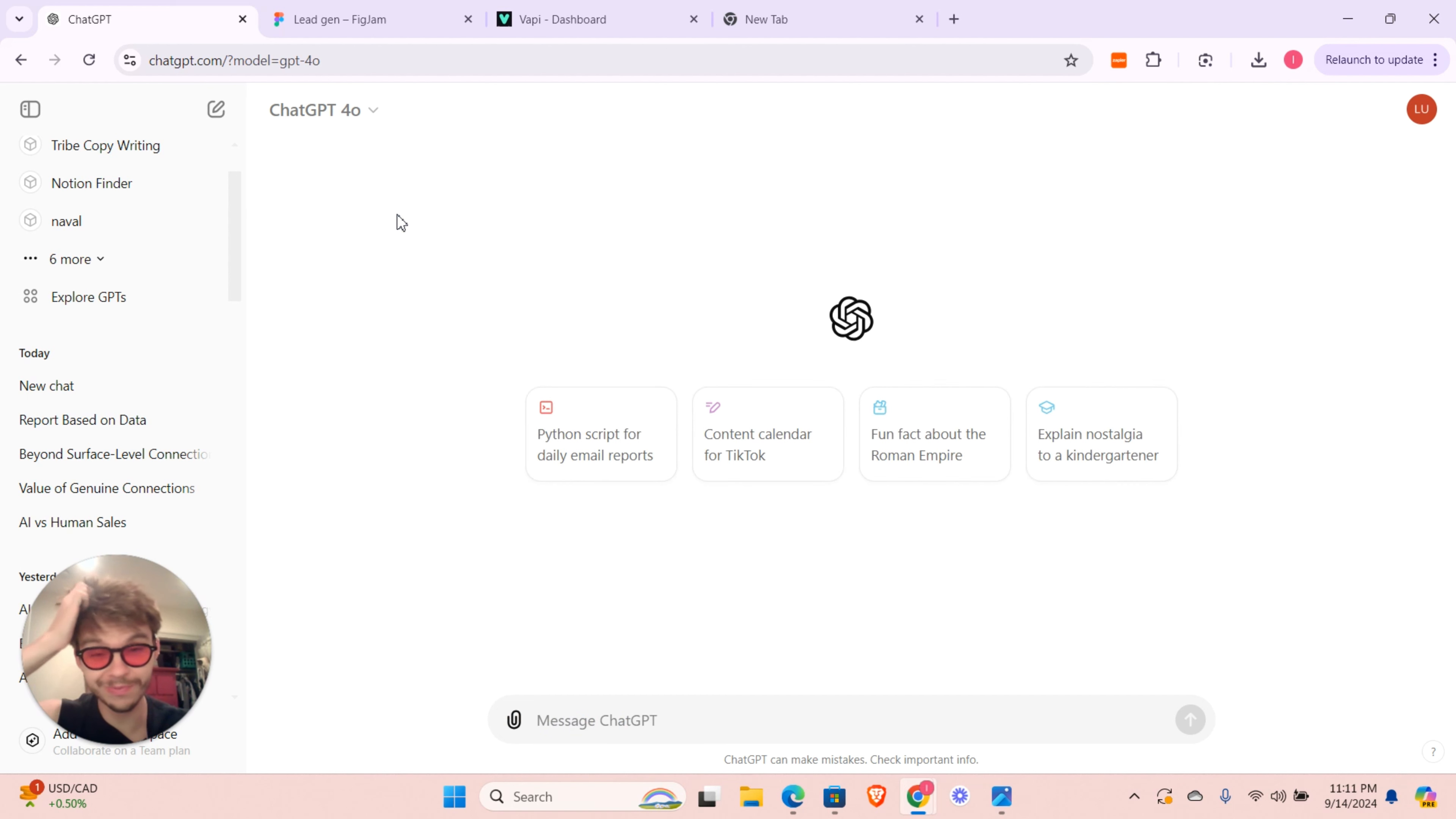
pyautogui.click(1078, 437)
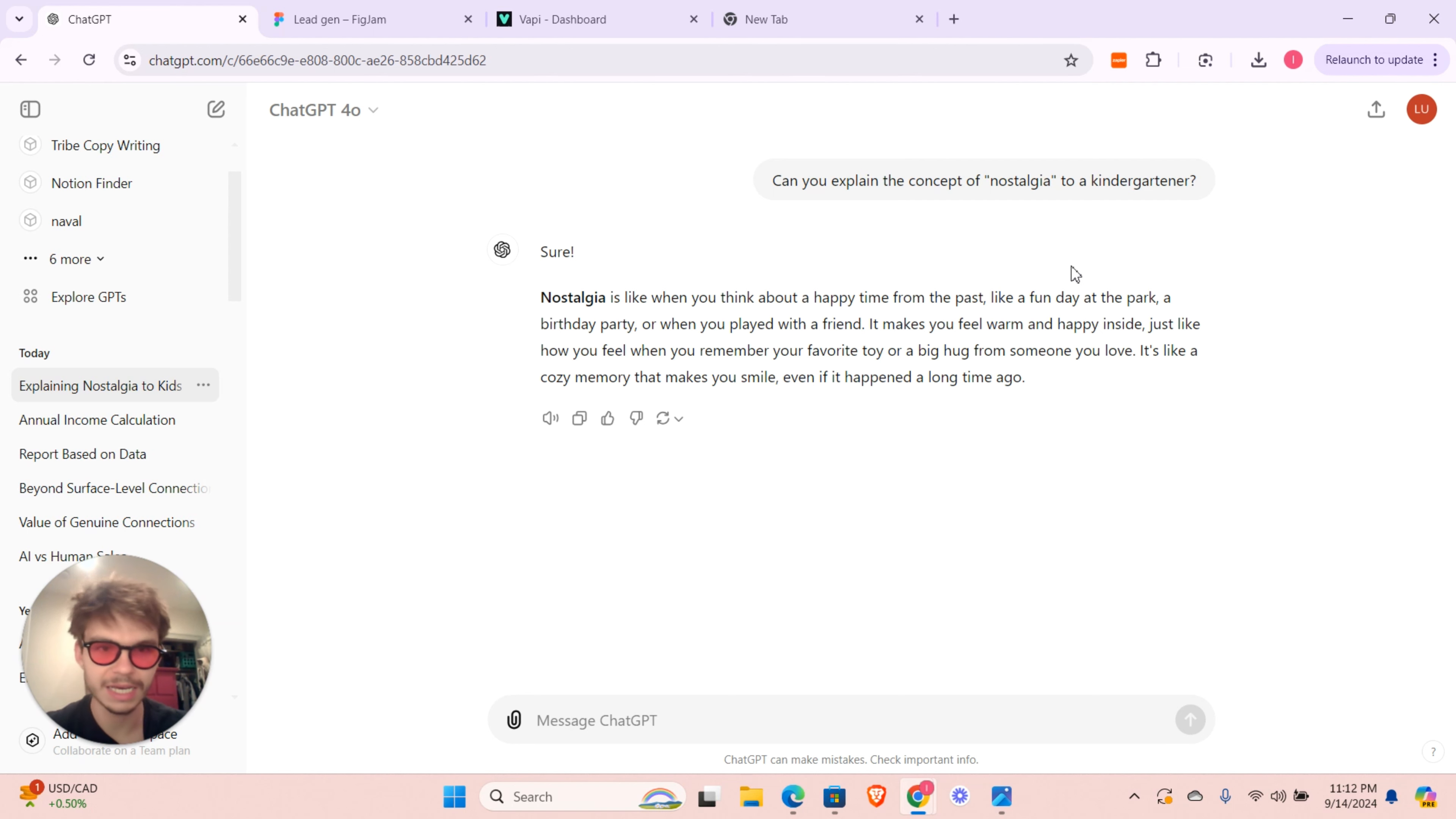
# - Copy the "nostalgia" question and send it to o1-preview in a new chat
pyautogui.moveTo(778, 182); pyautogui.dragTo(1222, 214)
pyautogui.hotkey('ctrl', 'c')
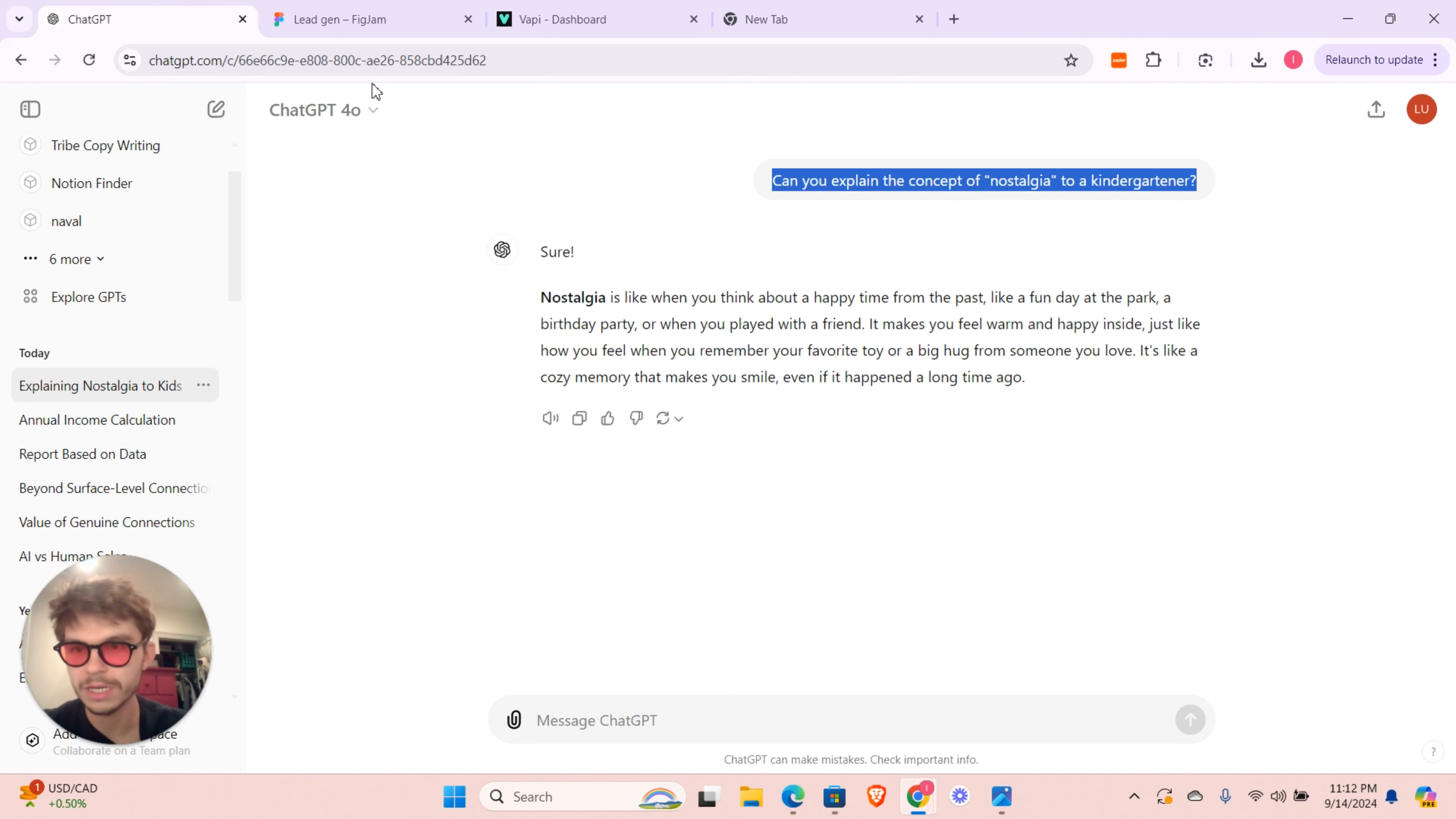
pyautogui.click(364, 104)
pyautogui.click(360, 108)
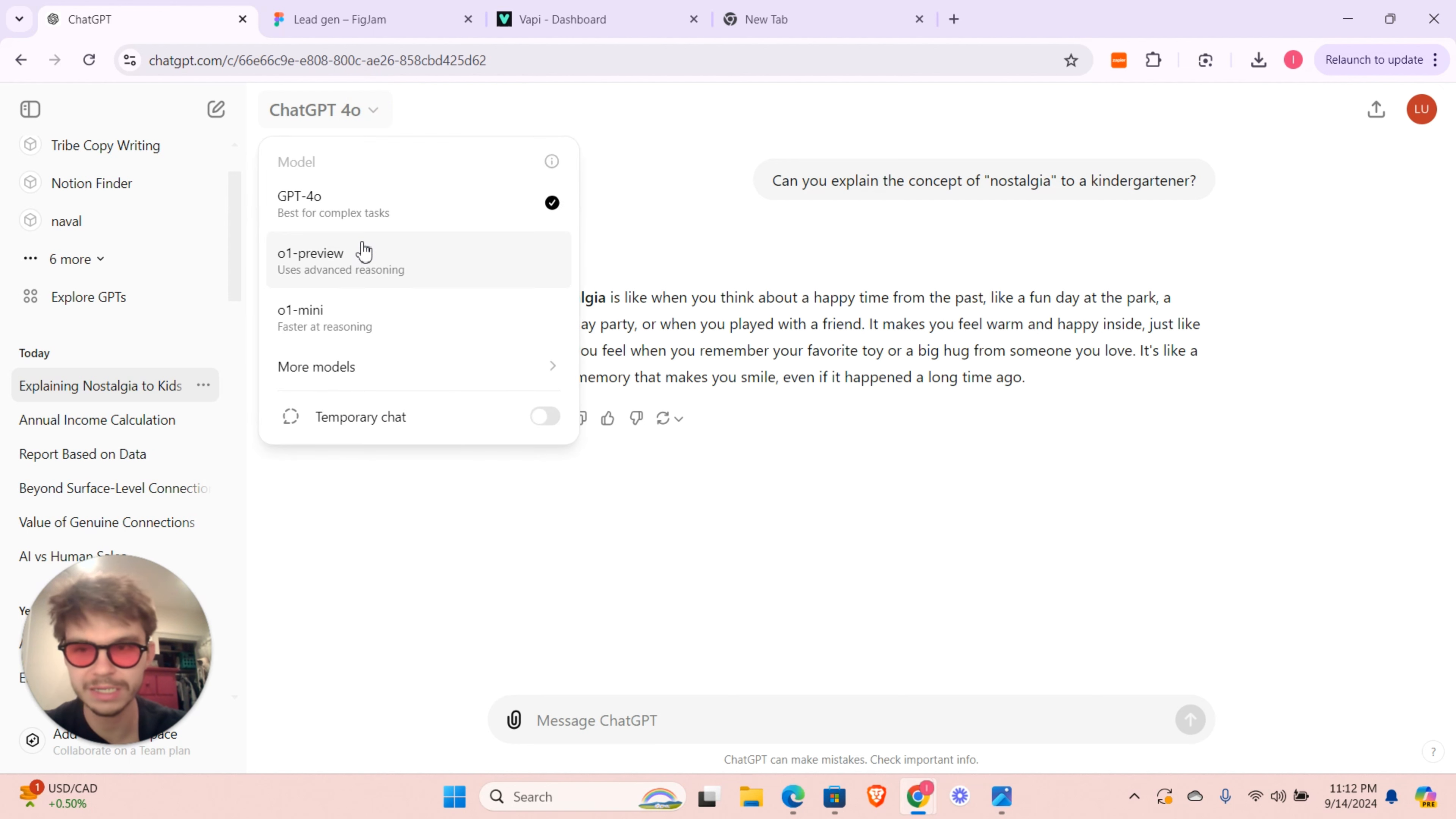
pyautogui.click(364, 254)
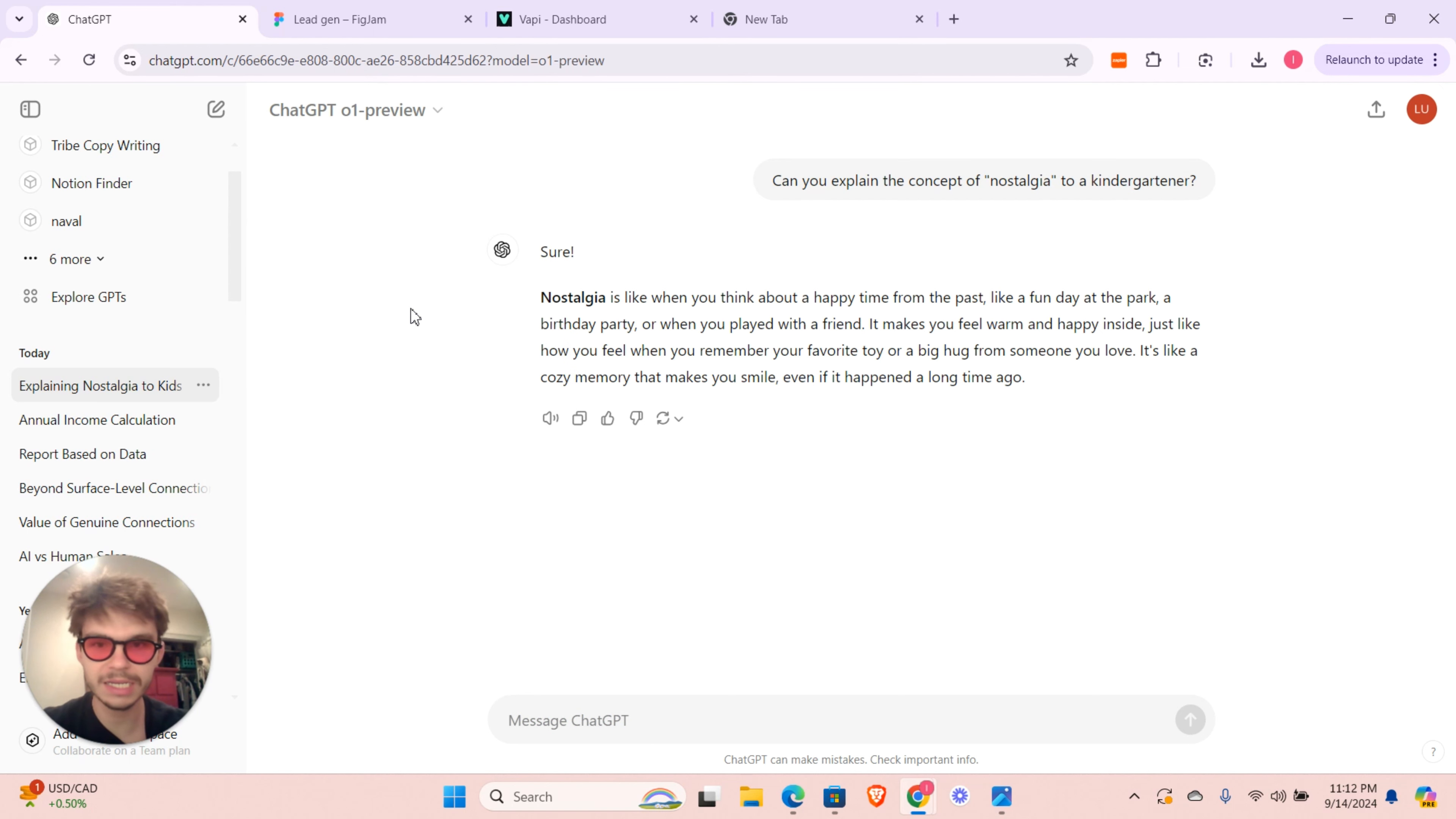
pyautogui.click(234, 112)
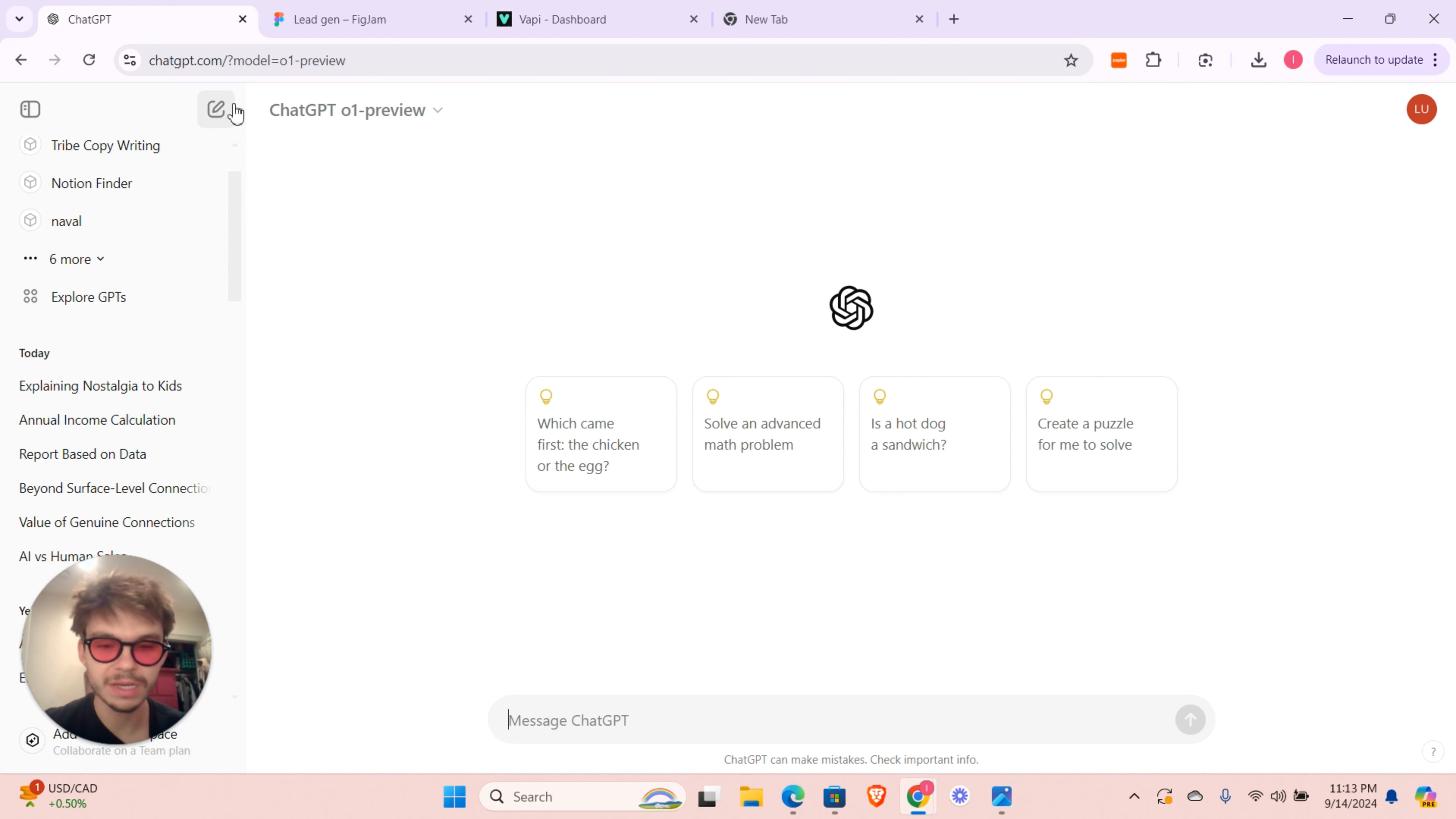
pyautogui.hotkey('ctrl', 'v')
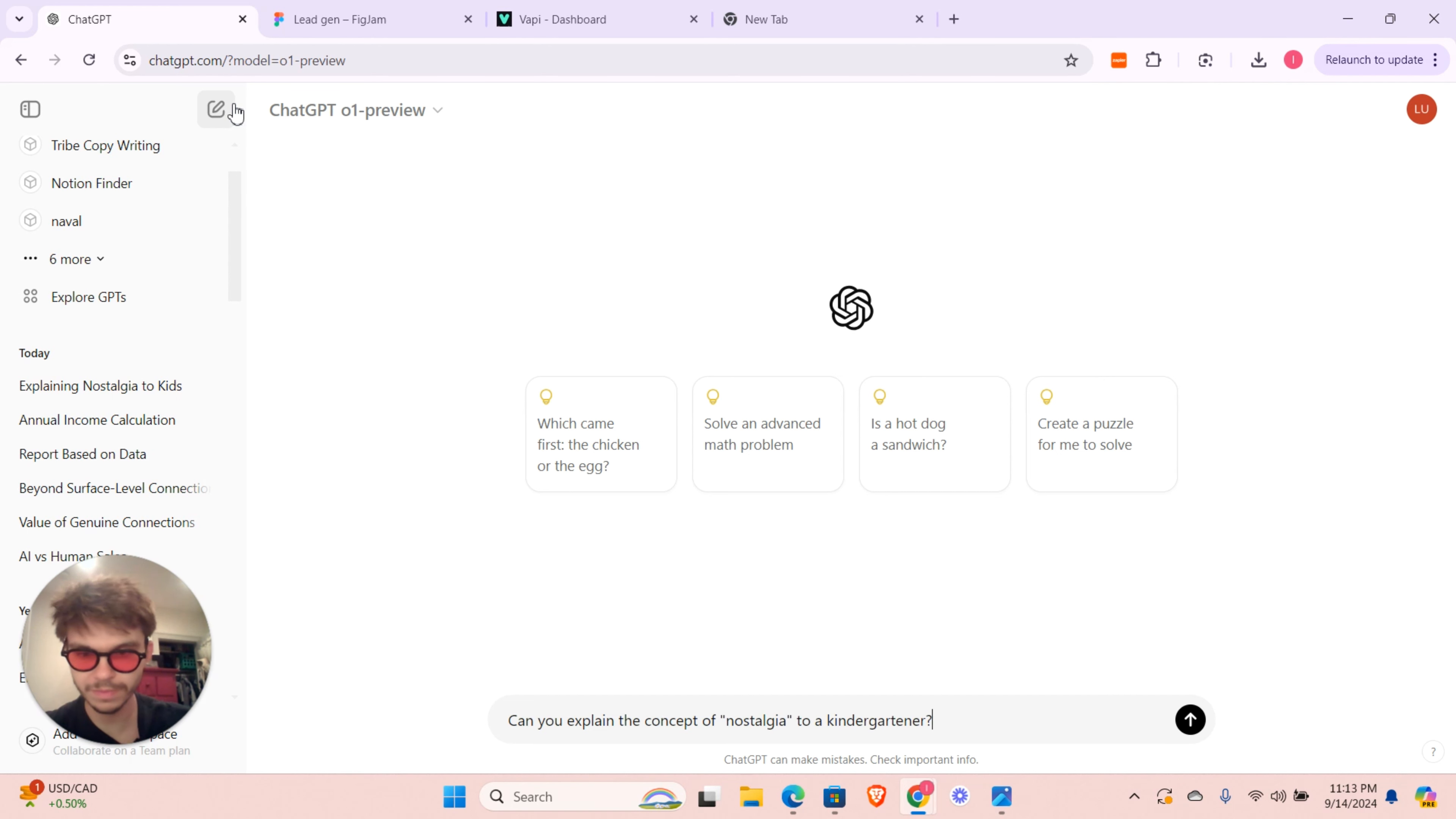
pyautogui.press('Return')
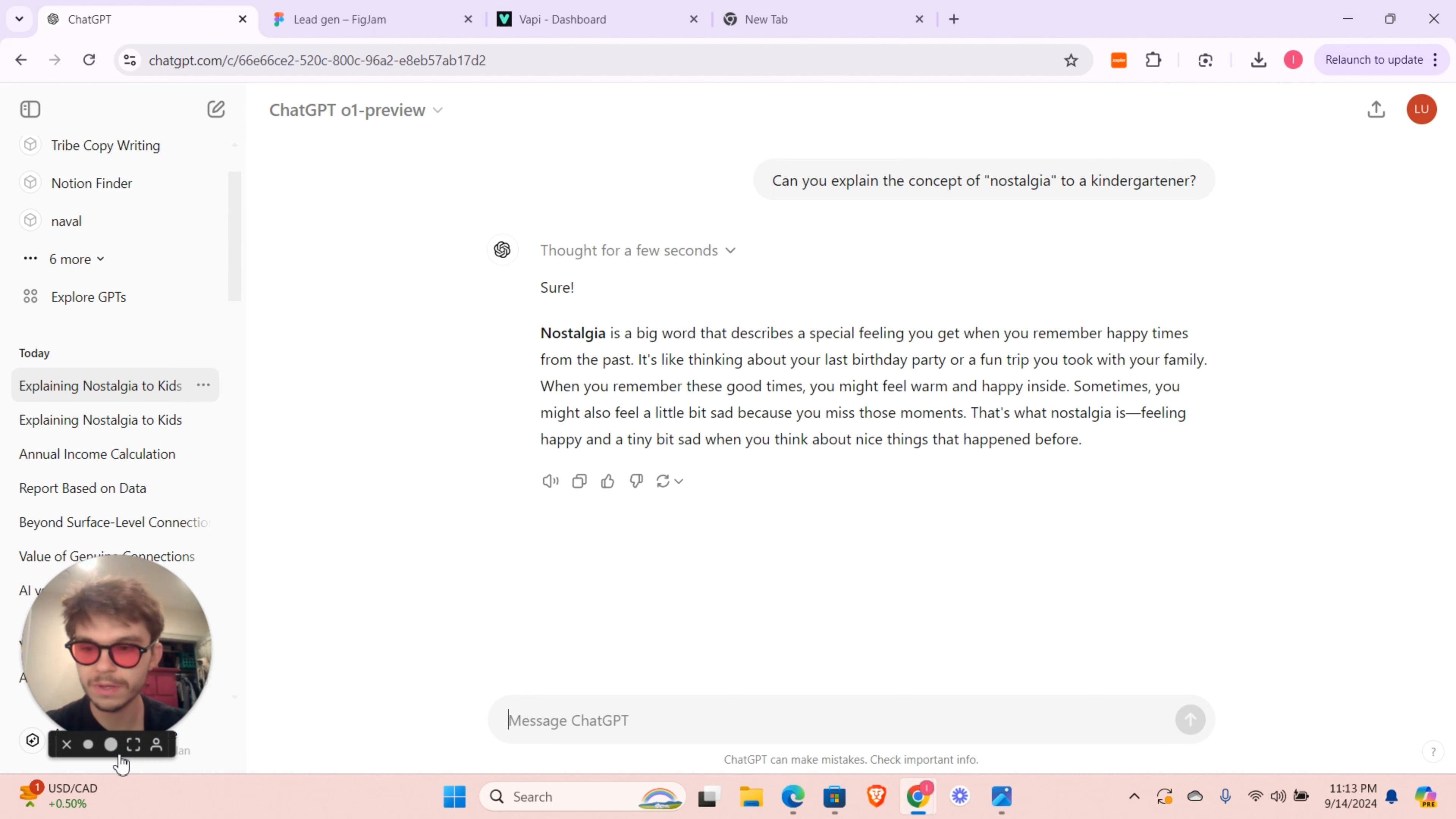
pyautogui.click(112, 747)
pyautogui.moveTo(243, 607); pyautogui.dragTo(1010, 436)
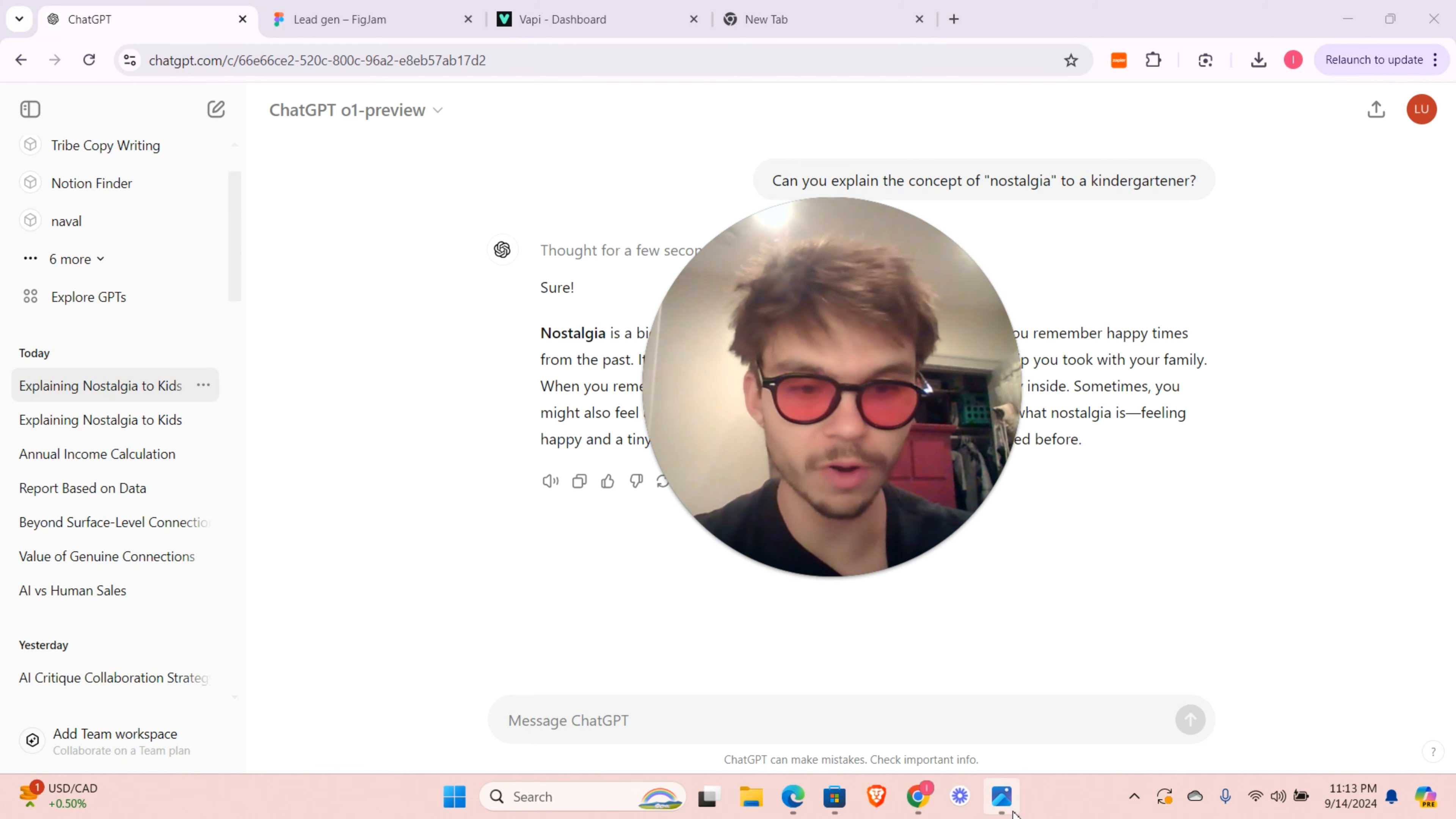
# - Switch to the o1.png image in Photos, read its "Exceeds Human PHD" benchmark text, and return to the ChatGPT chat
pyautogui.moveTo(1010, 809)
pyautogui.click(988, 740)
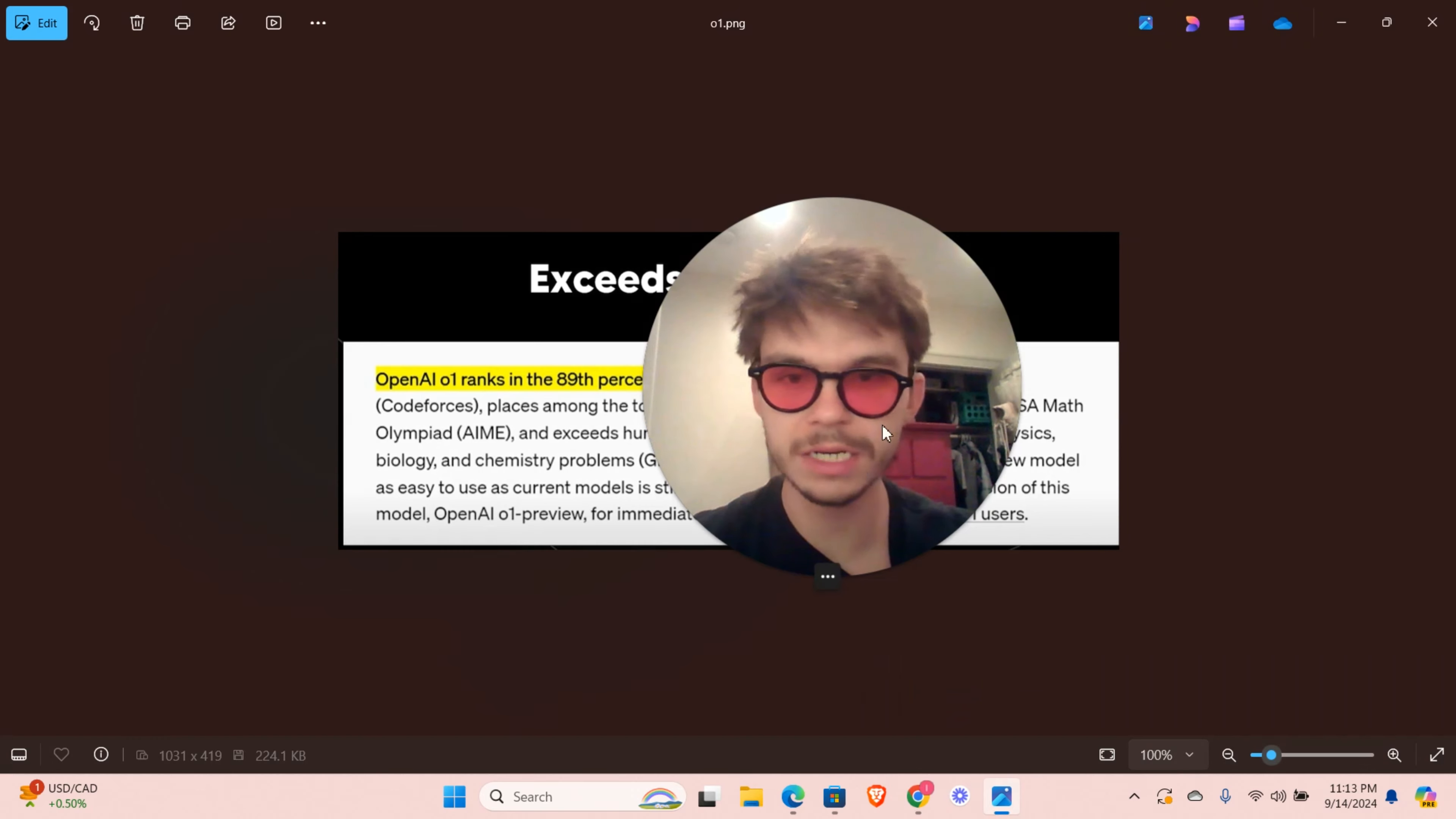
pyautogui.moveTo(882, 423); pyautogui.dragTo(247, 454)
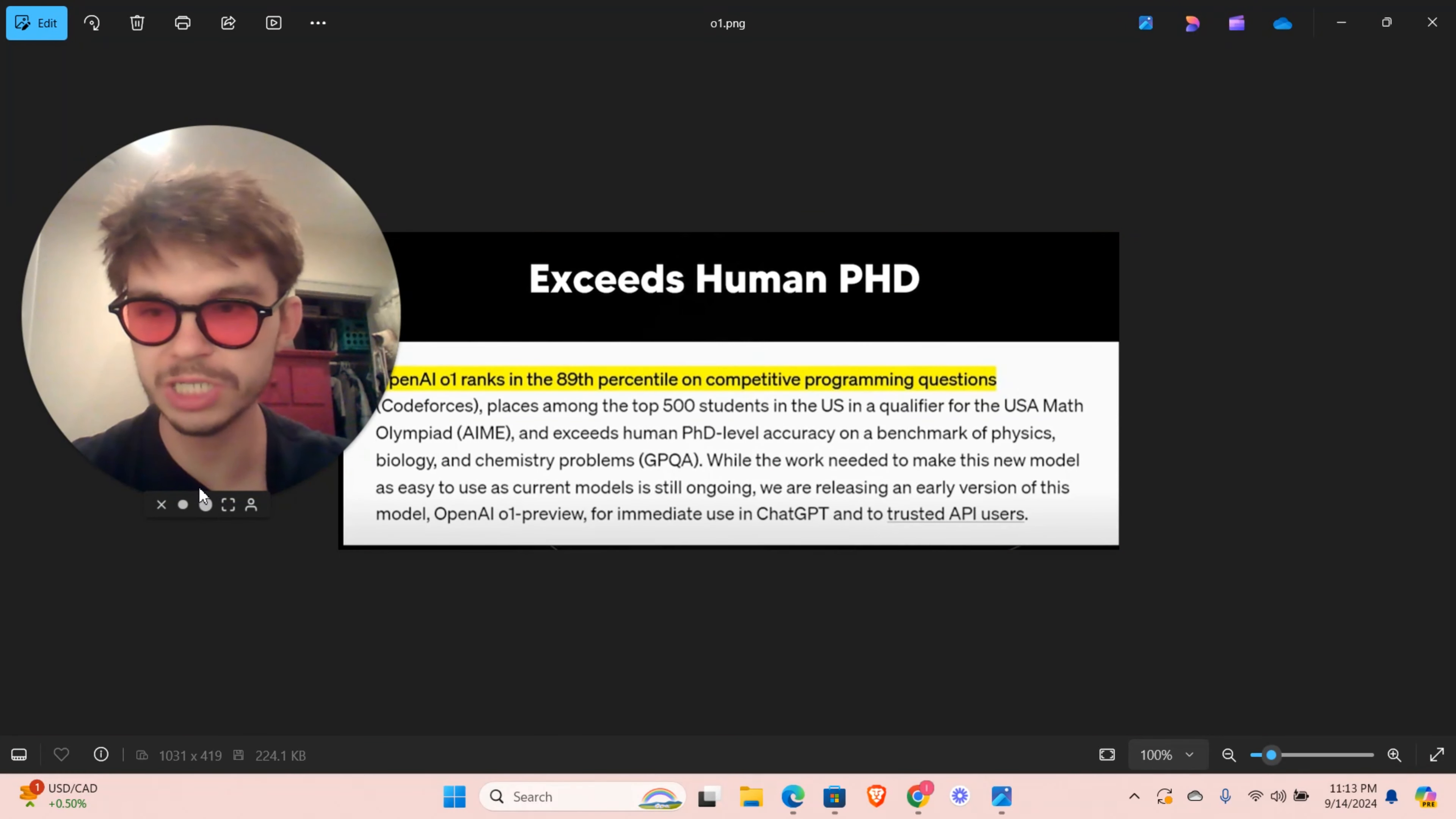
pyautogui.click(183, 504)
pyautogui.moveTo(120, 445); pyautogui.dragTo(128, 213)
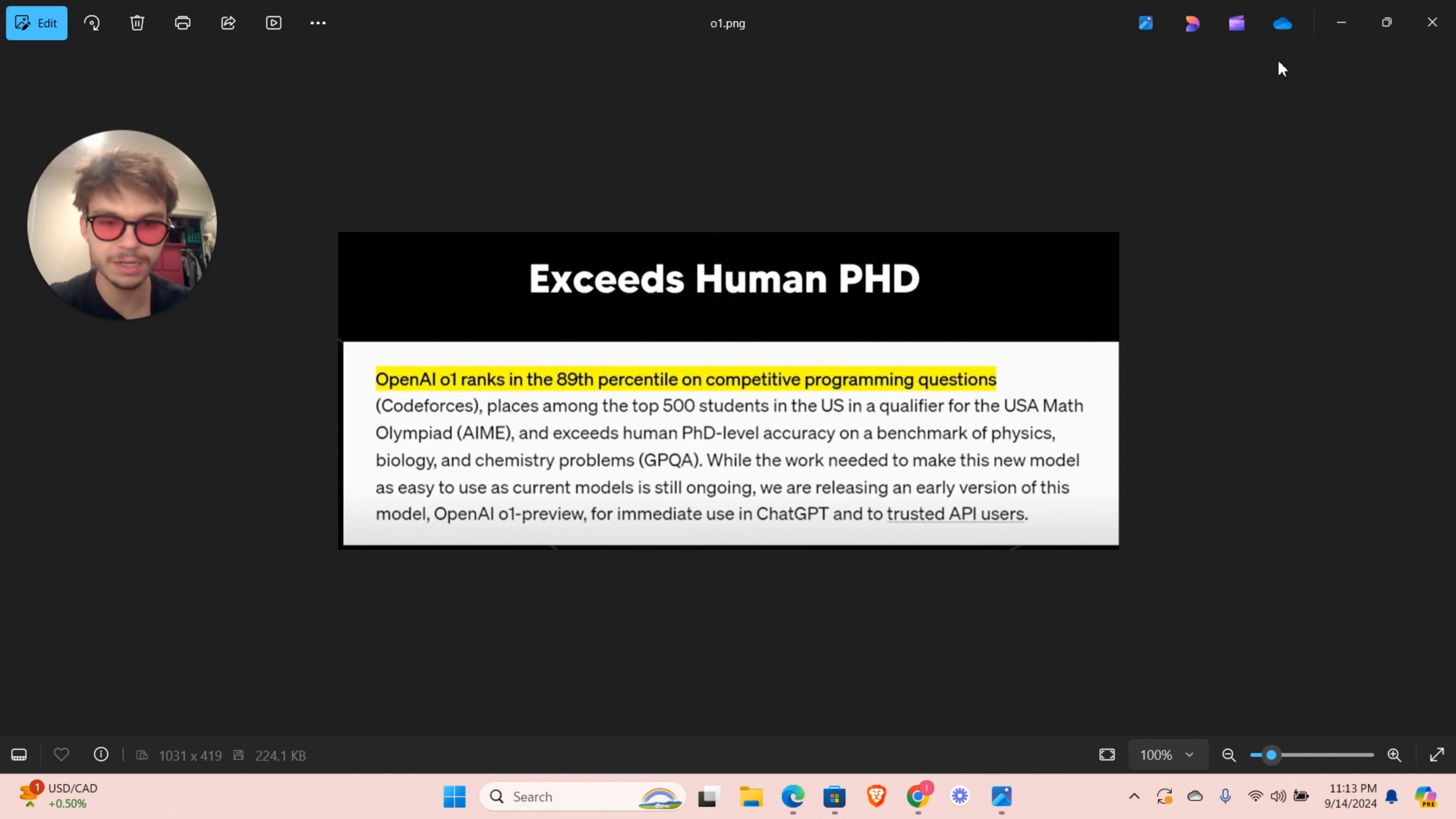
pyautogui.click(1341, 23)
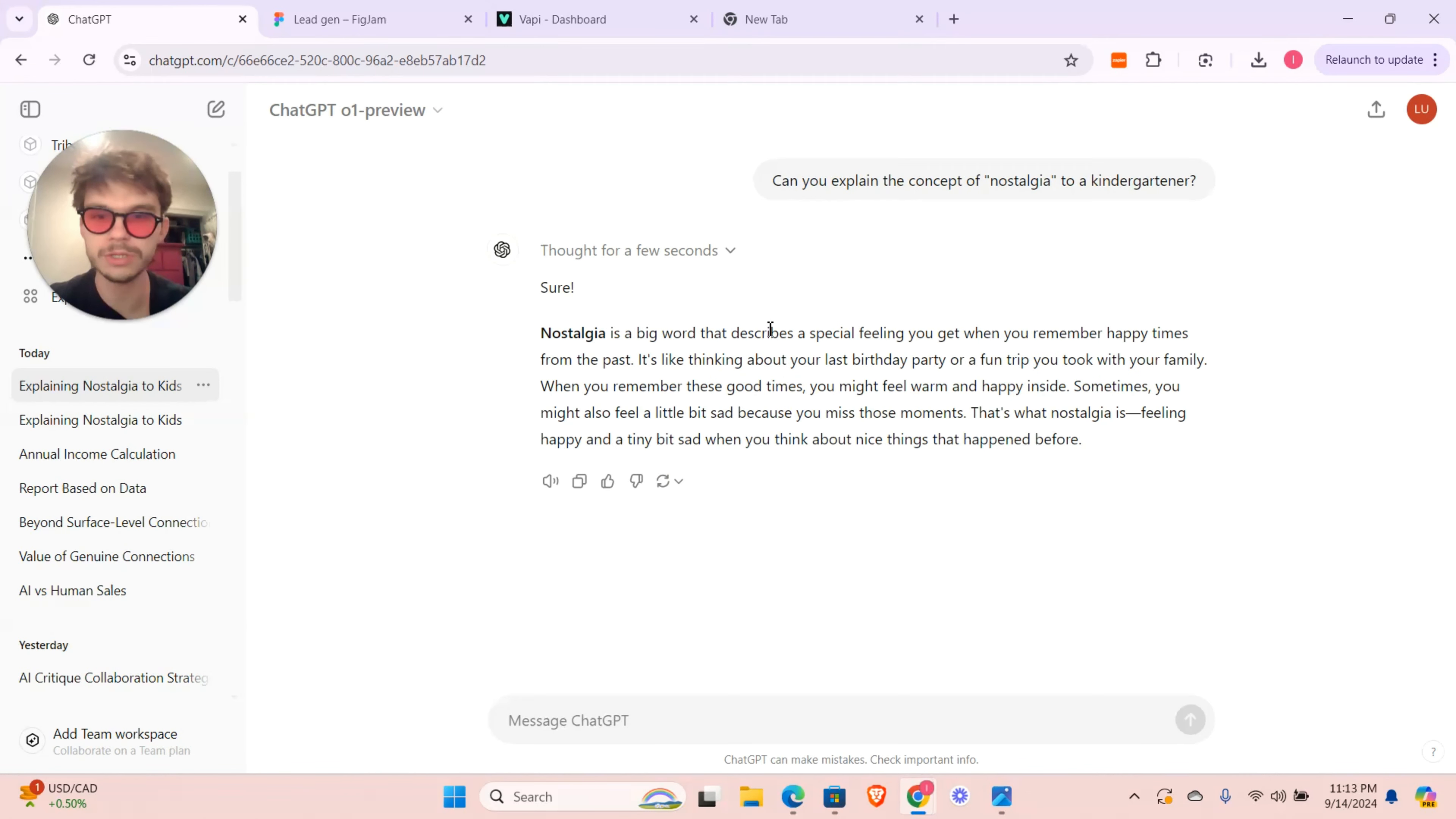
# - Switch to the Lead gen board in FigJam to view the Chatgpt-4o and Chatgpt-o1 workflow diagrams
pyautogui.click(350, 21)
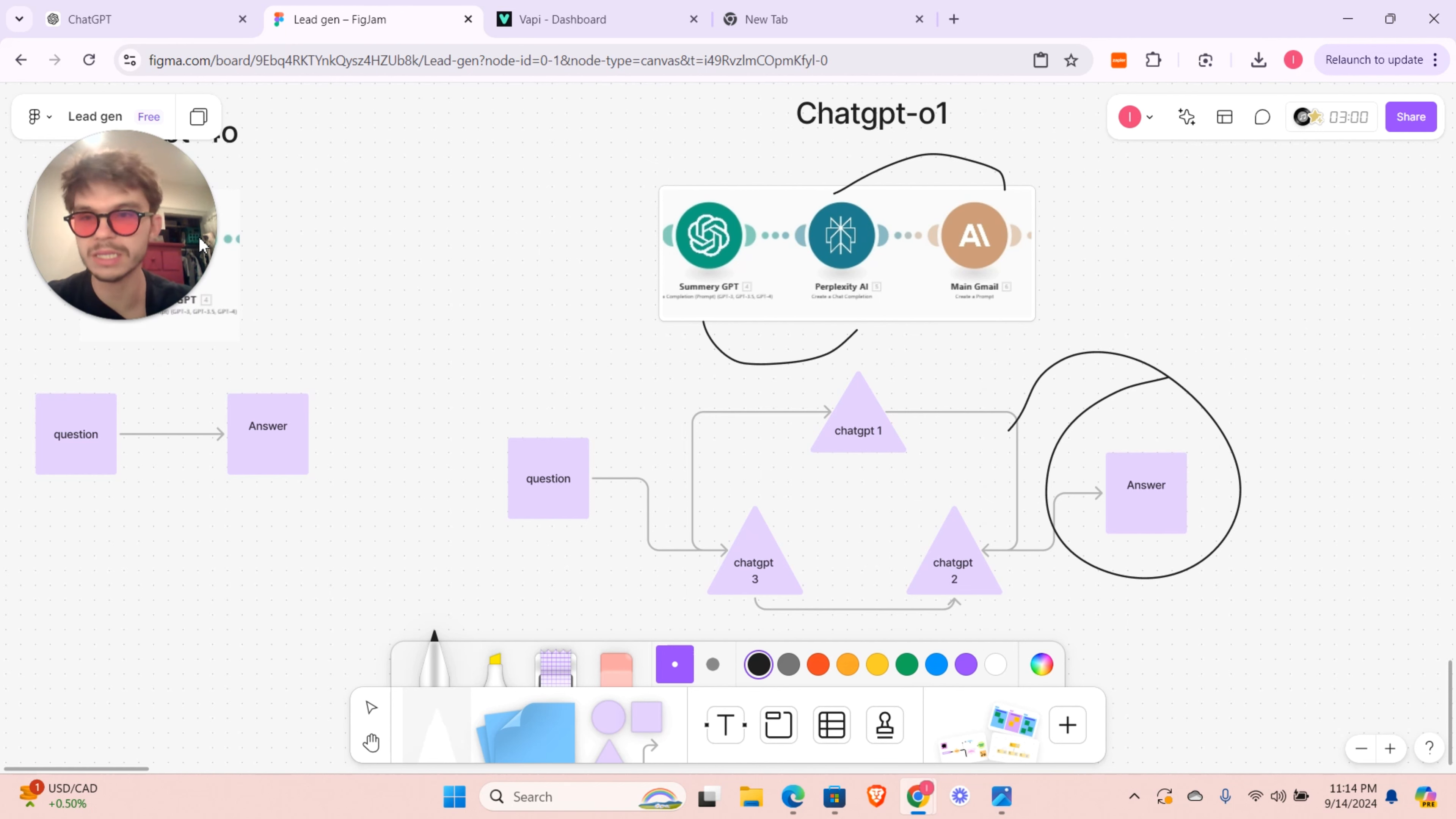
pyautogui.moveTo(201, 243); pyautogui.dragTo(495, 252)
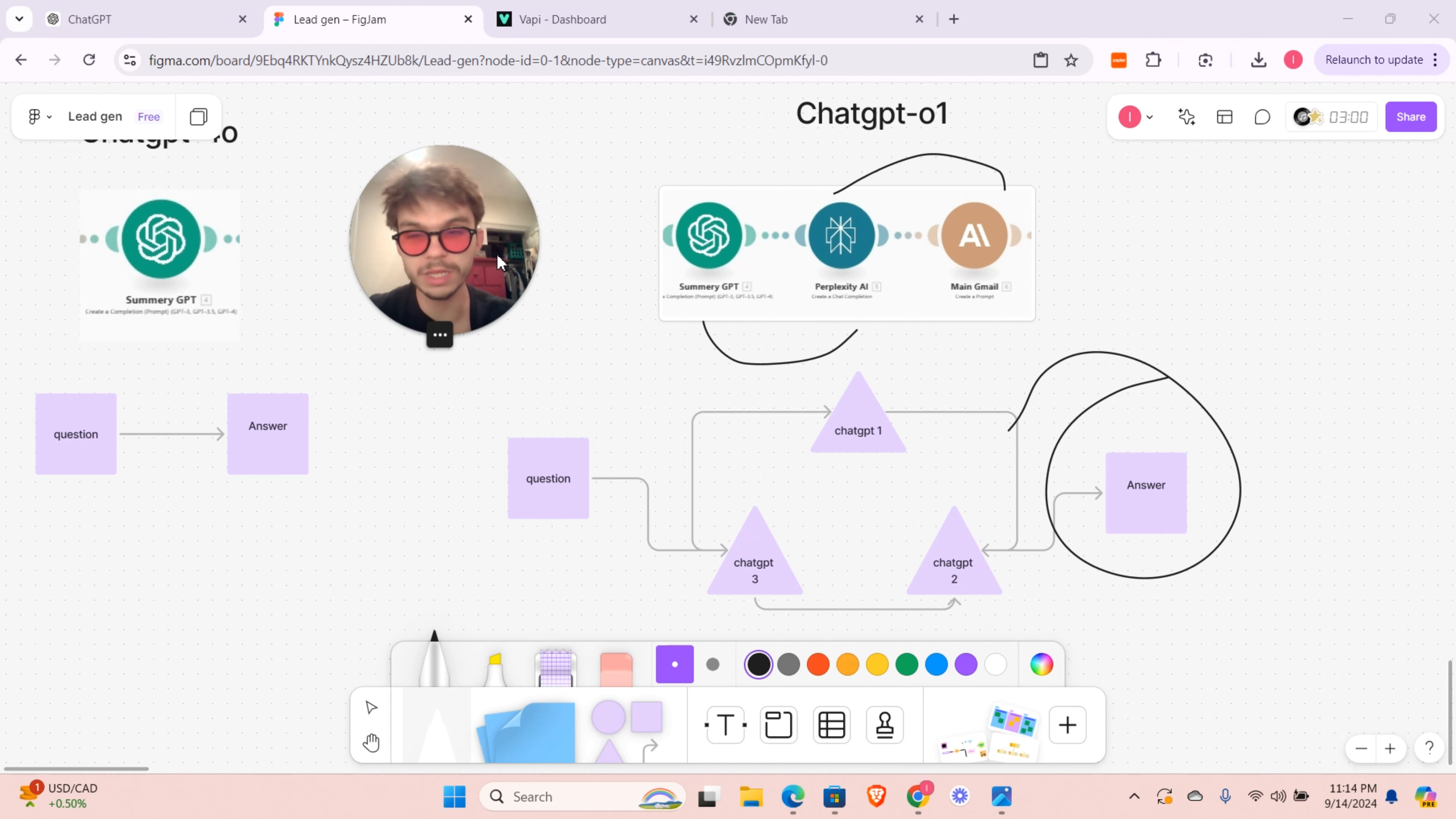